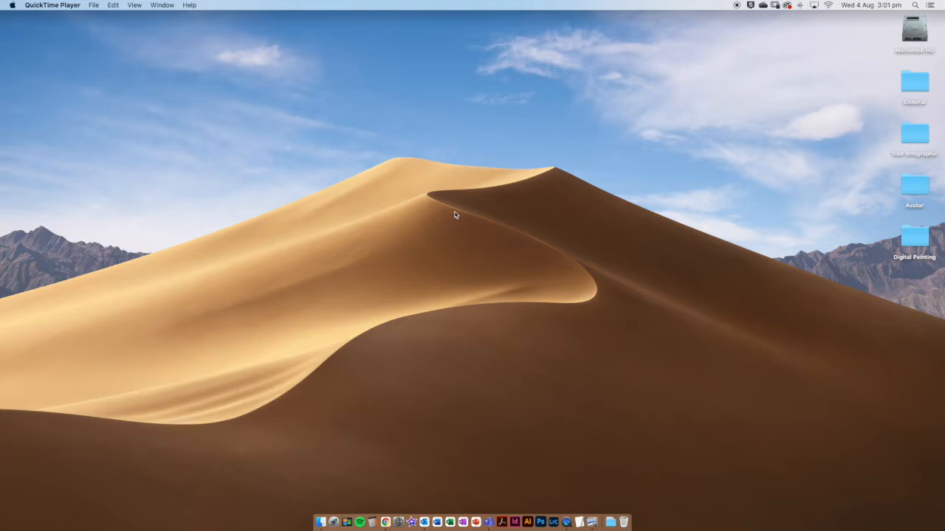
# - Switch to Photoshop and set up a new print document with the A3 preset and CMYK Color mode
pyautogui.click(541, 523)
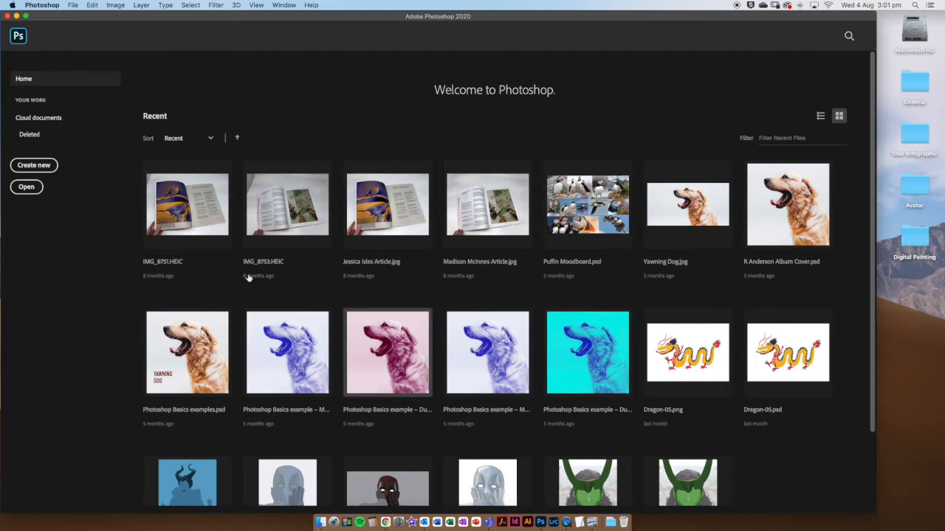
pyautogui.click(73, 5)
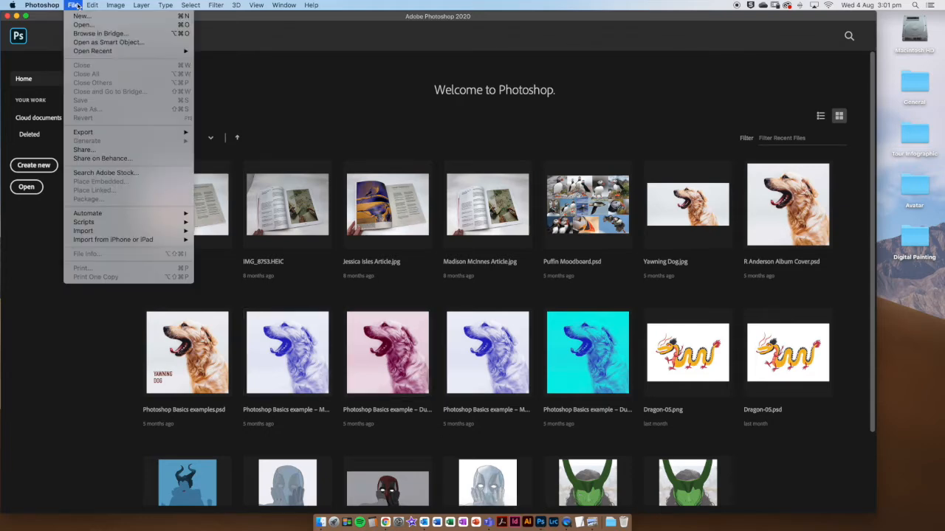
pyautogui.click(81, 16)
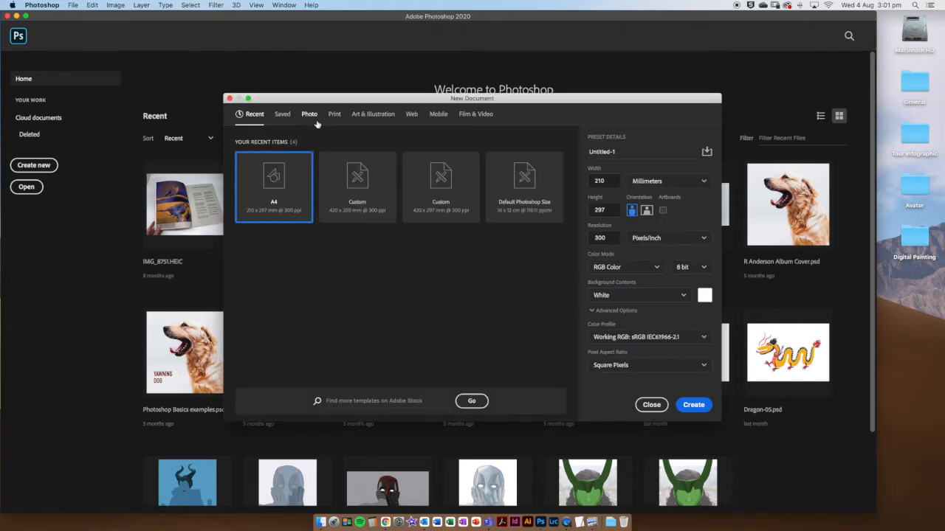
pyautogui.click(334, 116)
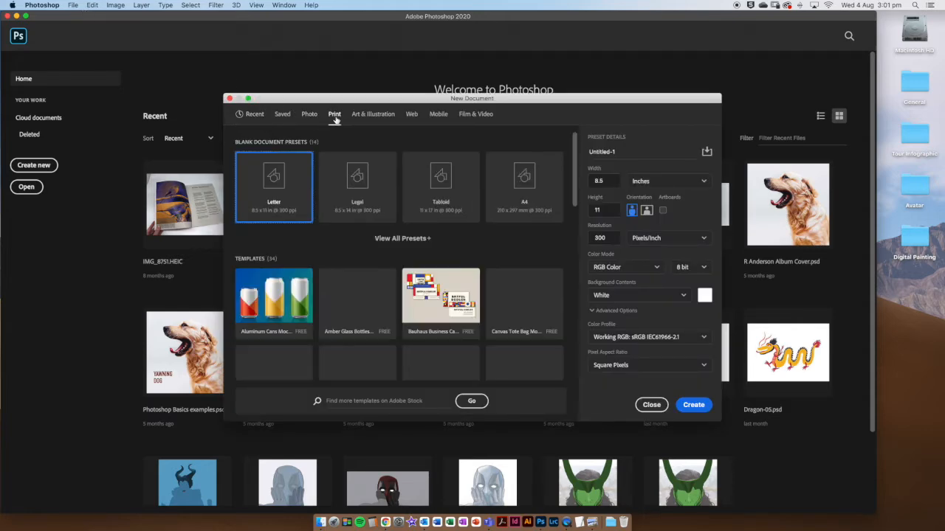
pyautogui.click(399, 238)
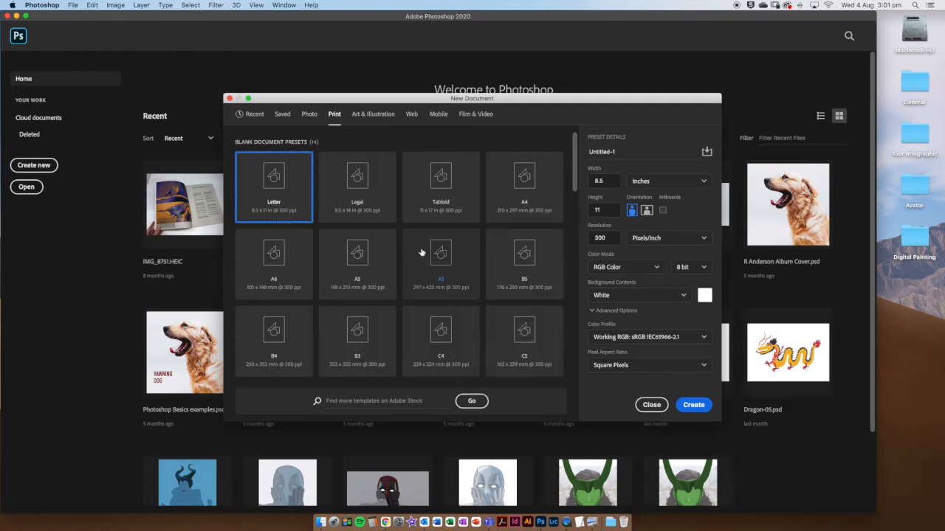
pyautogui.click(453, 275)
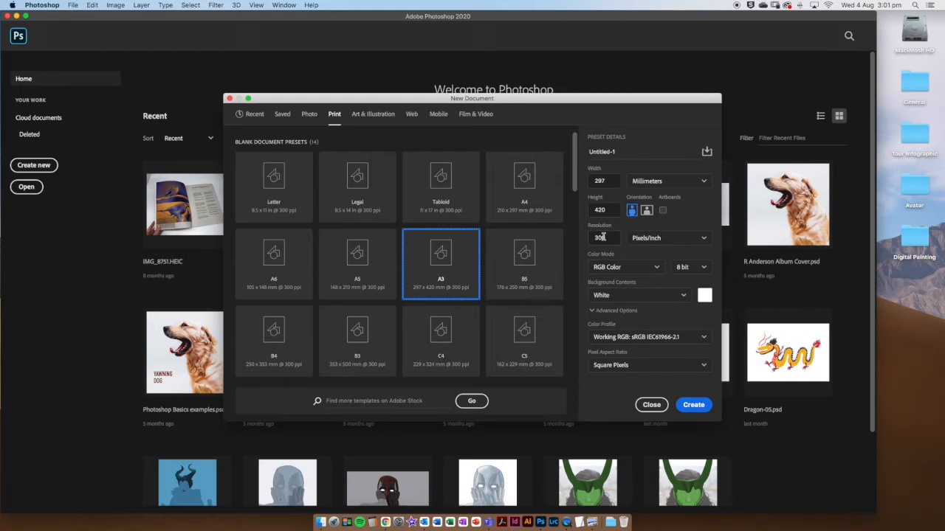
pyautogui.click(639, 270)
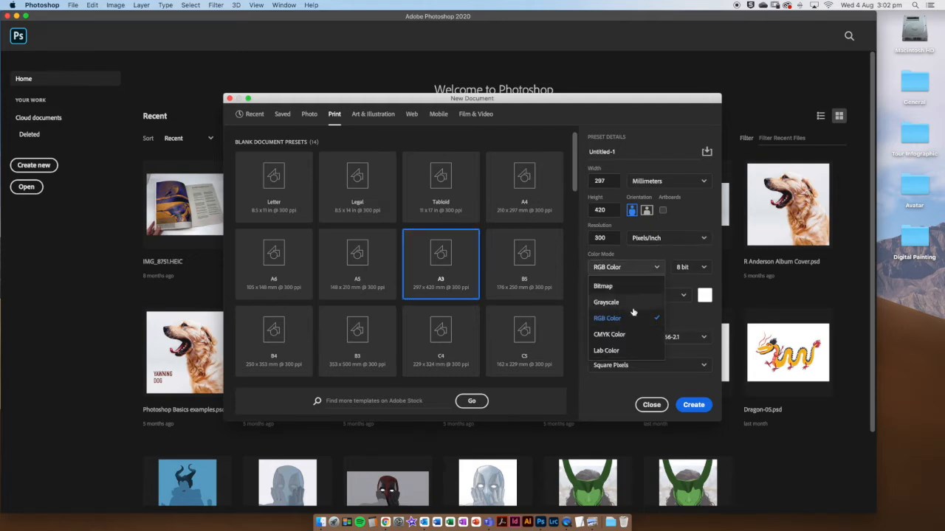
pyautogui.click(629, 335)
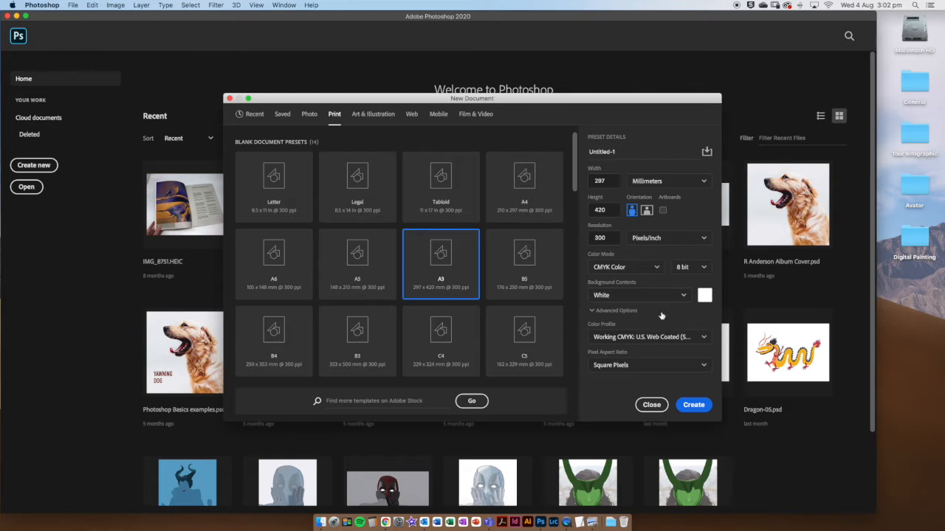
# - Name the new document "Loki digital painting" and create it
pyautogui.click(638, 155)
pyautogui.doubleClick(631, 152)
pyautogui.tripleClick(631, 151)
pyautogui.write('Loki digital painitngting')
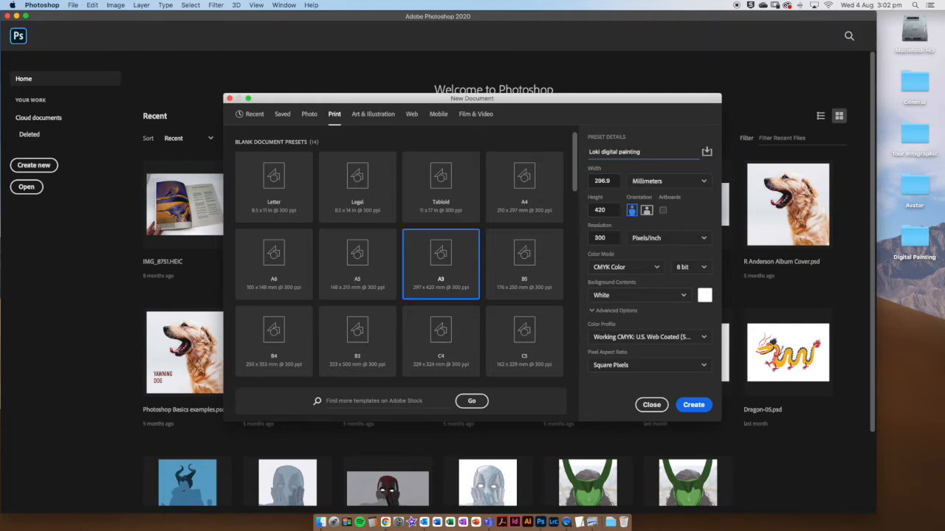
pyautogui.click(694, 407)
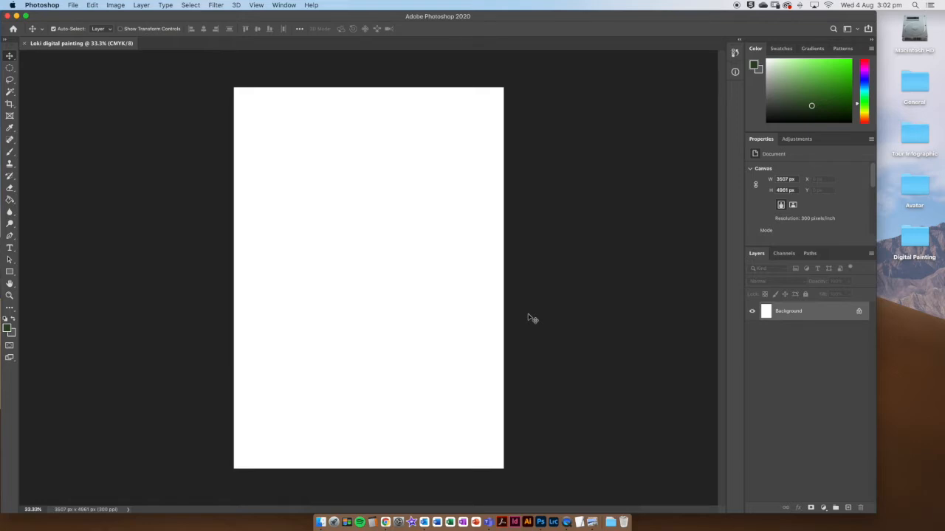
# - Preview Loki.jpeg from the desktop's Digital Painting folder in Finder, then return to the Photoshop document
pyautogui.click(921, 237)
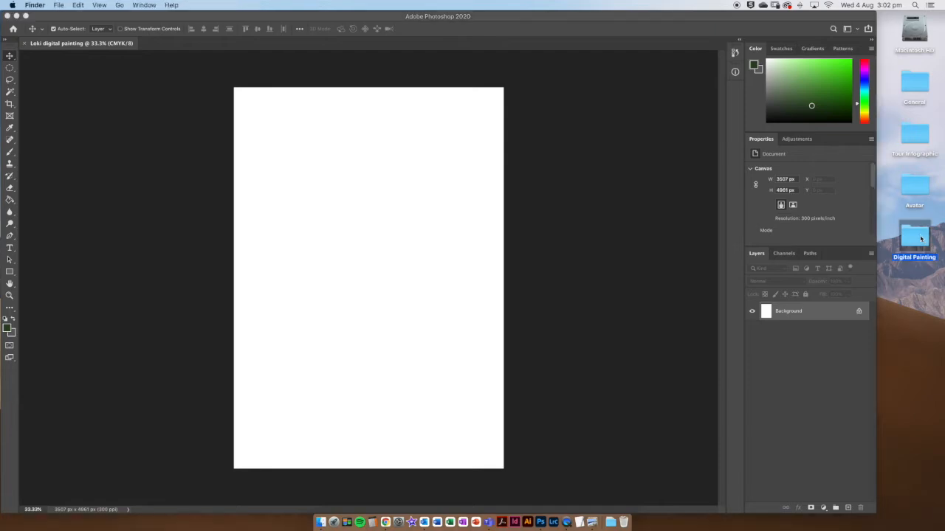
pyautogui.doubleClick(920, 238)
pyautogui.click(639, 177)
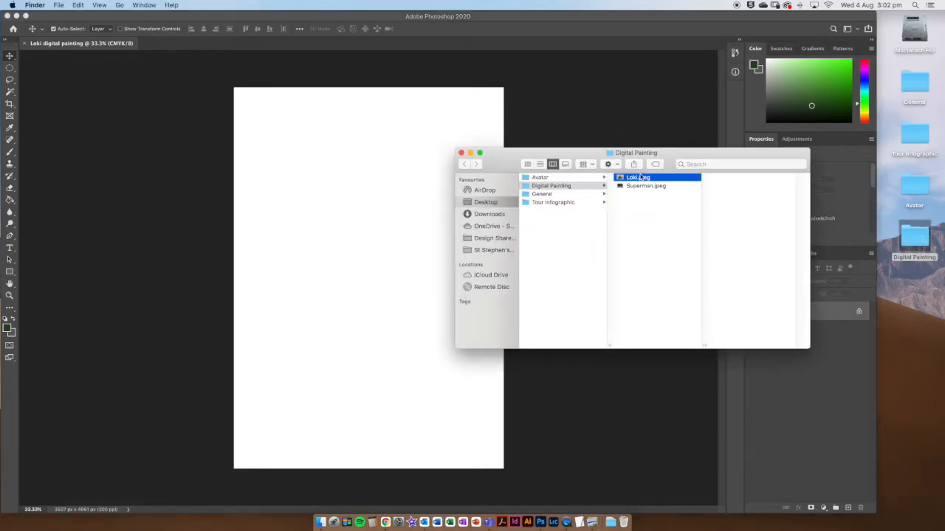
pyautogui.press('space')
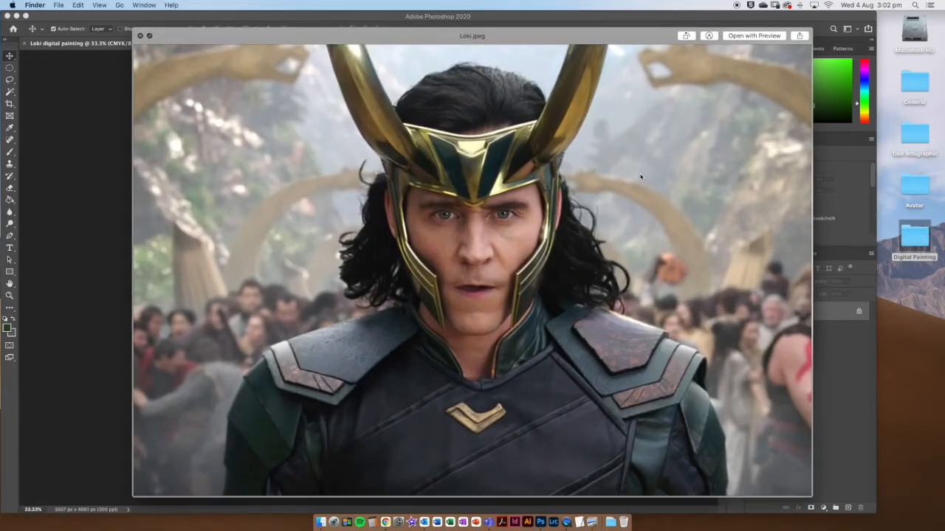
pyautogui.press('space')
pyautogui.click(569, 428)
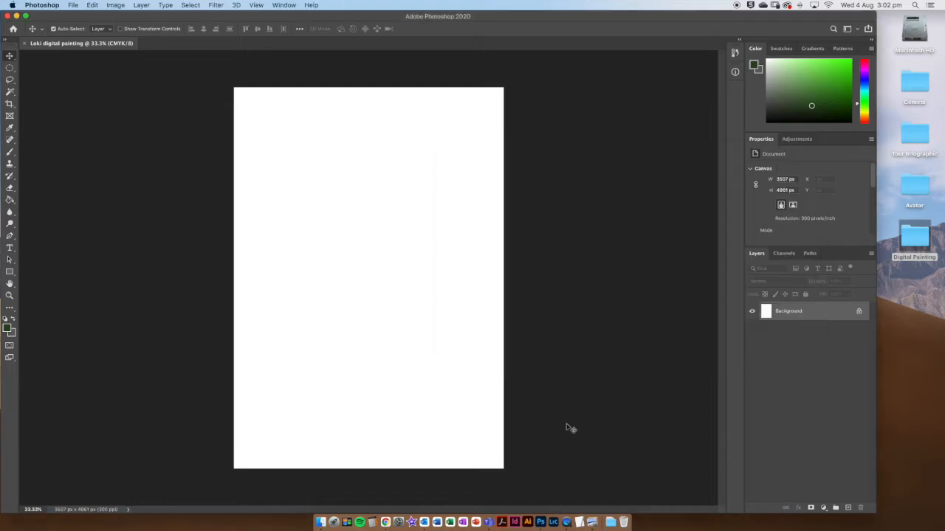
# - Place Loki.jpeg from the desktop's Digital Painting folder into the document as an embedded image
pyautogui.click(73, 6)
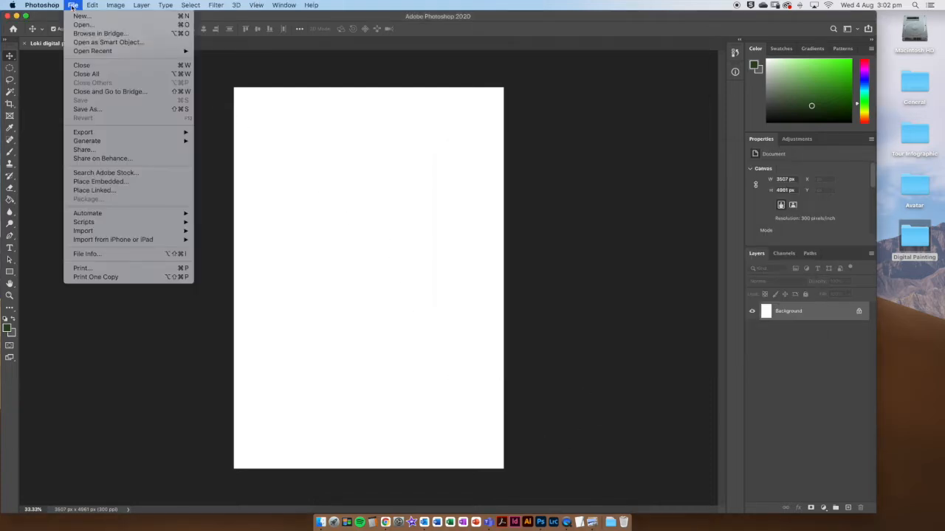
pyautogui.click(101, 182)
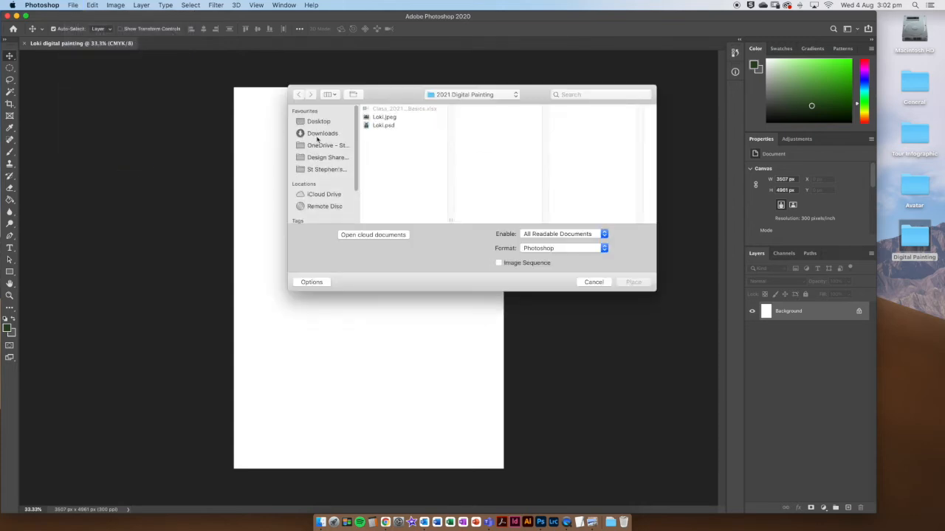
pyautogui.click(319, 121)
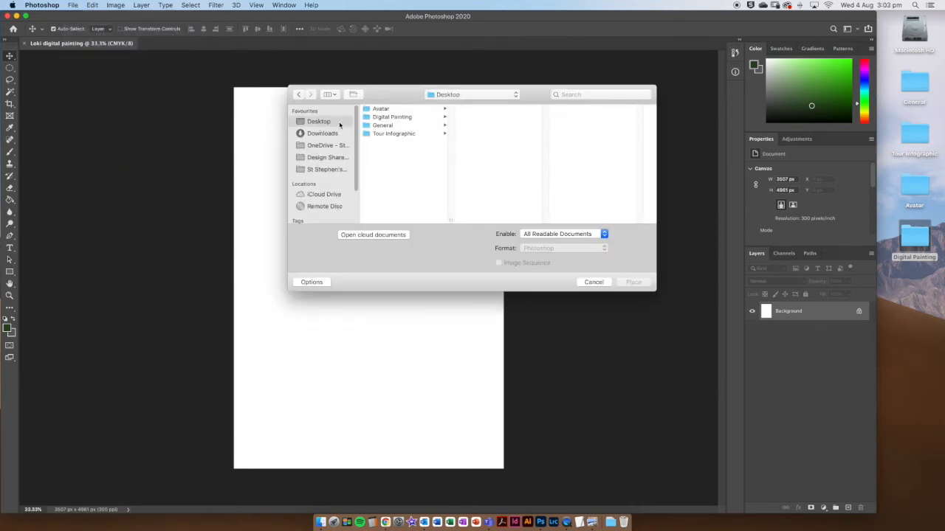
pyautogui.click(395, 120)
pyautogui.click(507, 111)
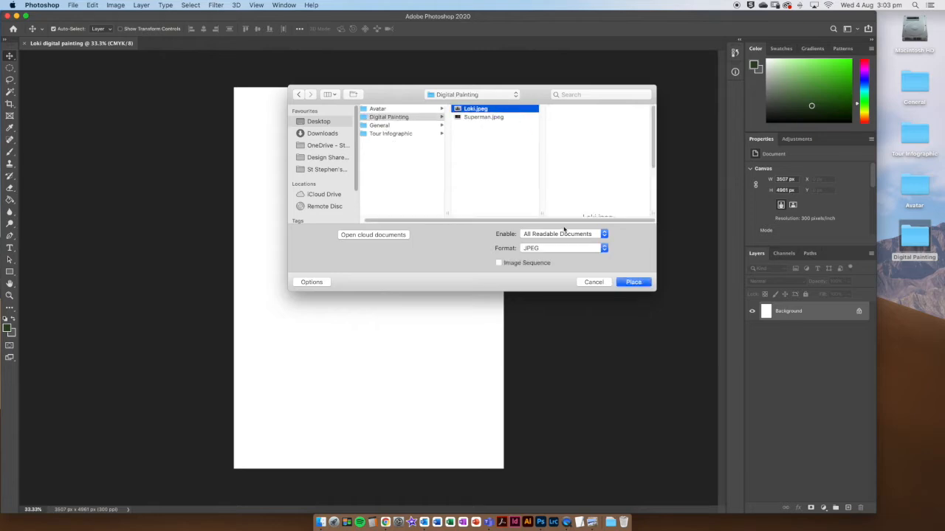
pyautogui.click(639, 283)
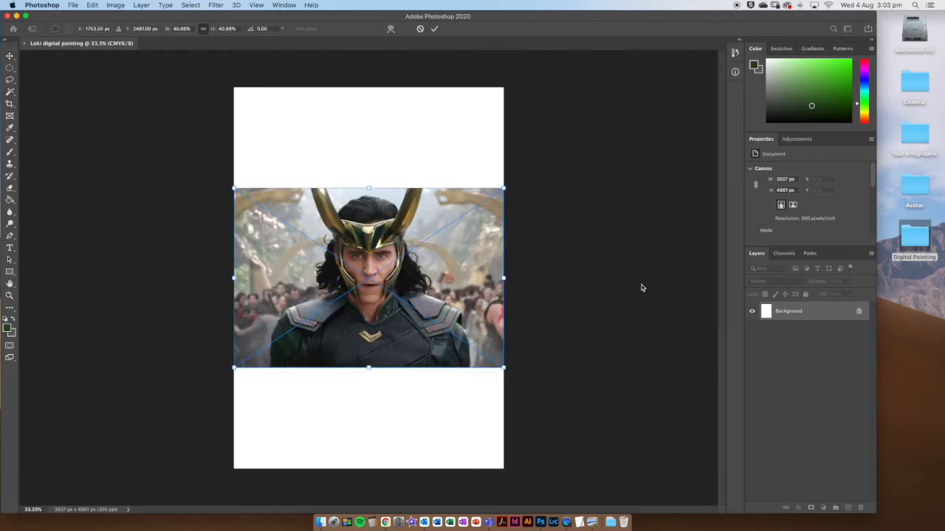
# - Scale the placed Loki image to about 76%, centre it horizontally along the canvas's lower edge, and commit the transform
pyautogui.moveTo(503, 189); pyautogui.dragTo(656, 87)
pyautogui.moveTo(233, 368); pyautogui.dragTo(164, 411)
pyautogui.moveTo(390, 297); pyautogui.dragTo(400, 314)
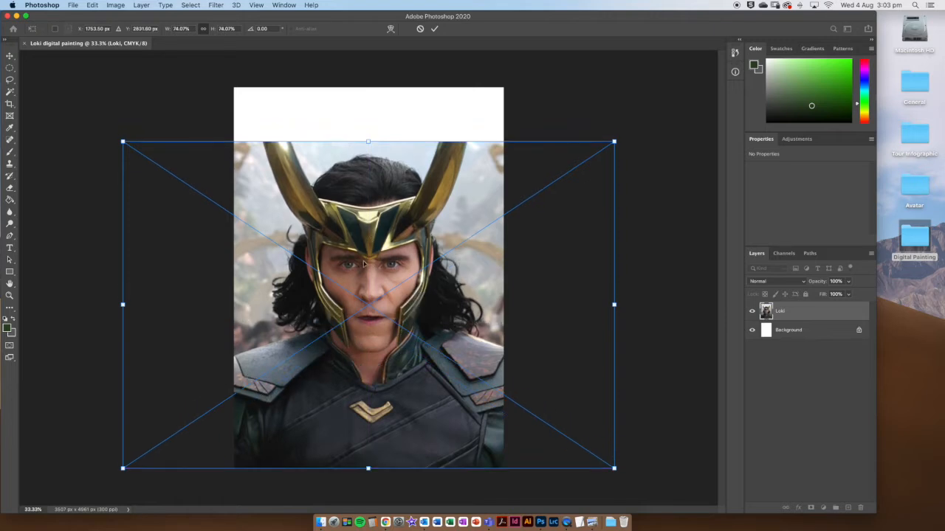
pyautogui.moveTo(122, 141); pyautogui.dragTo(110, 132)
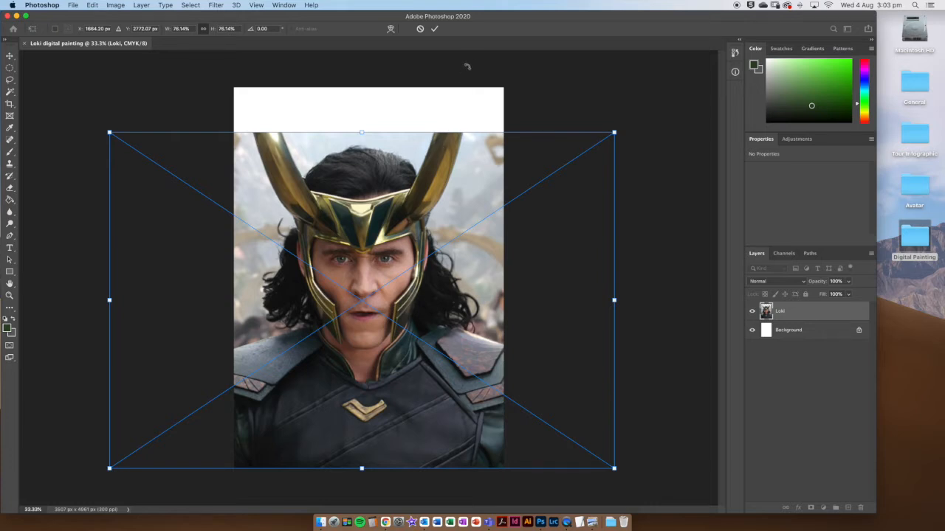
pyautogui.moveTo(349, 224); pyautogui.dragTo(356, 227)
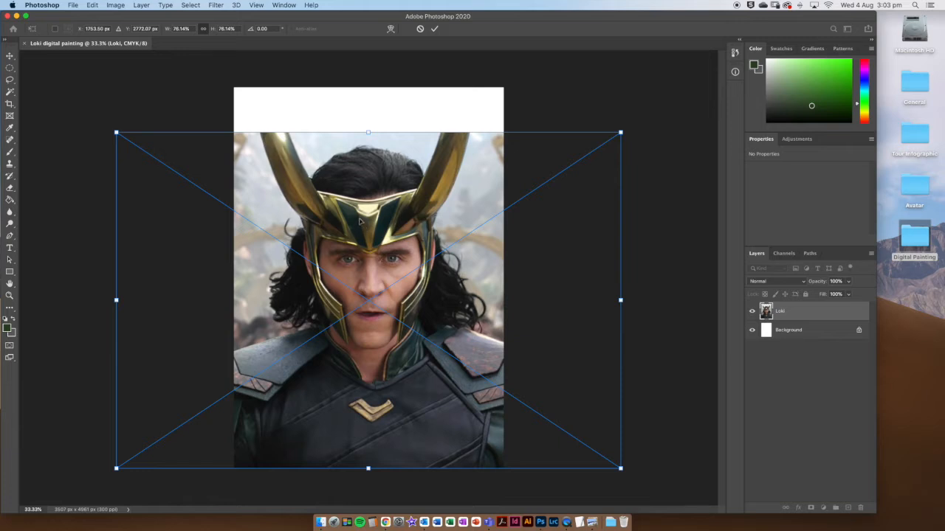
pyautogui.click(435, 30)
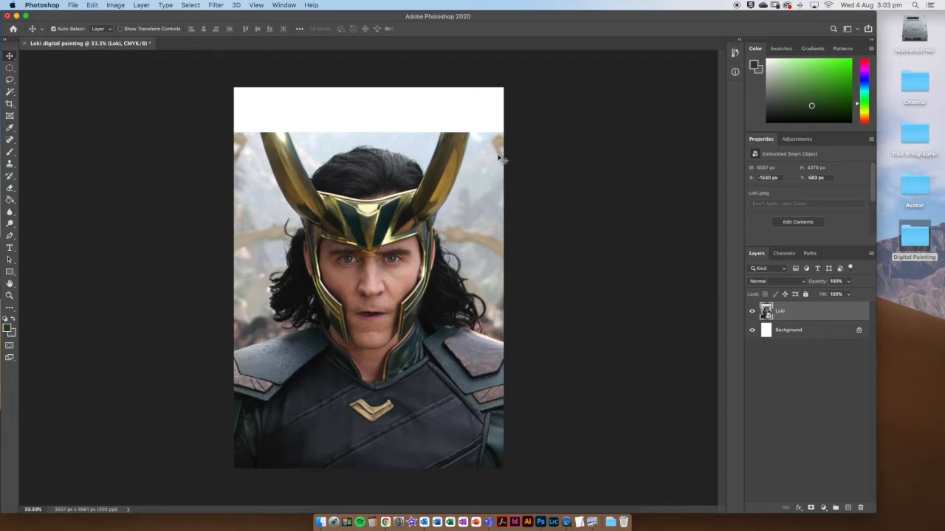
pyautogui.click(284, 5)
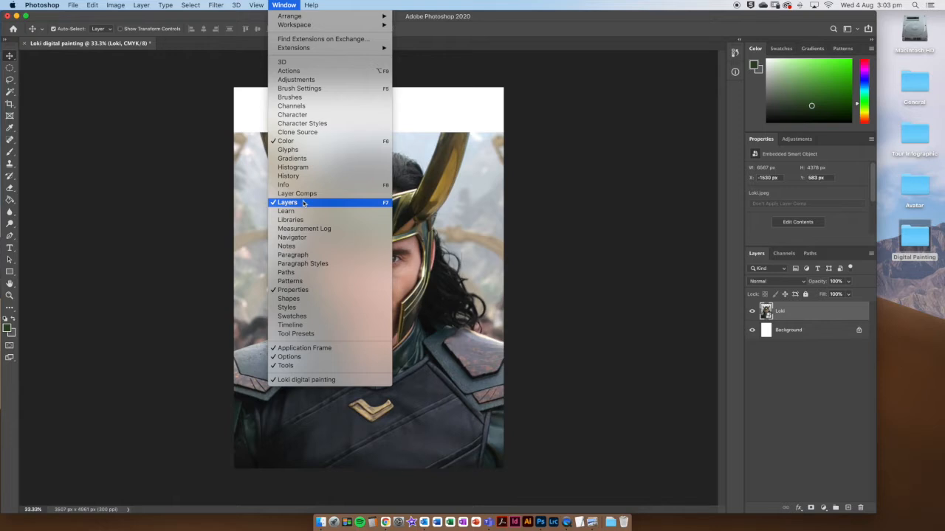
pyautogui.click(516, 69)
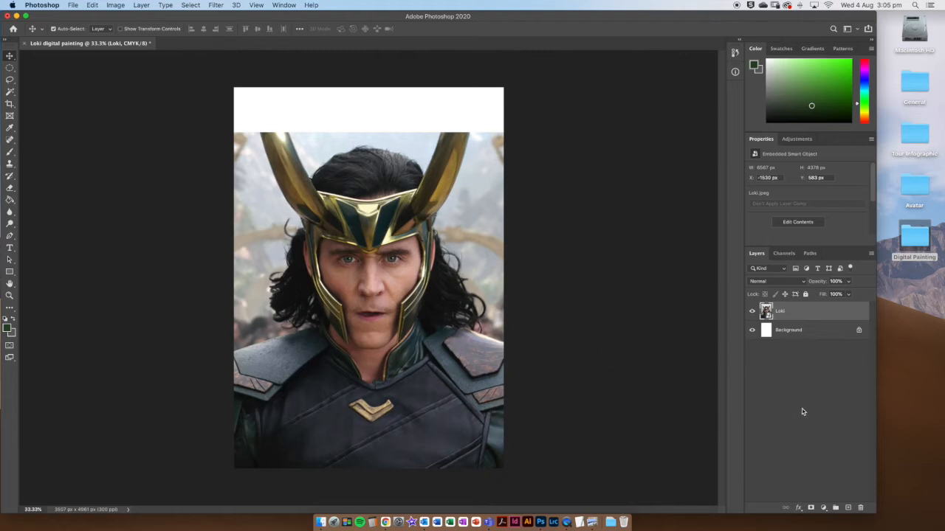
# - Add a new layer above the Loki image and name it "Clothes"
pyautogui.click(848, 507)
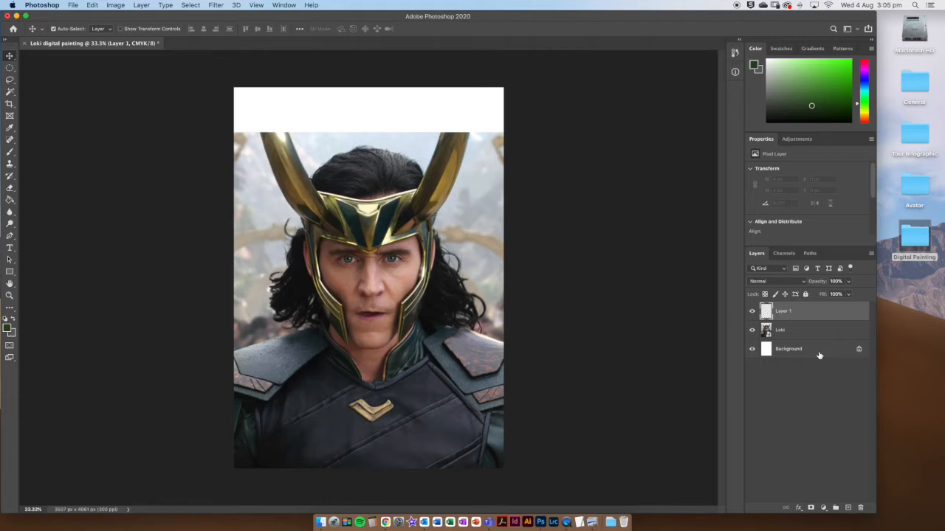
pyautogui.doubleClick(784, 311)
pyautogui.write('Clothes')
pyautogui.press('Return')
# - Set up the Brush tool with the Hard Round brush at 75 px
pyautogui.click(11, 152)
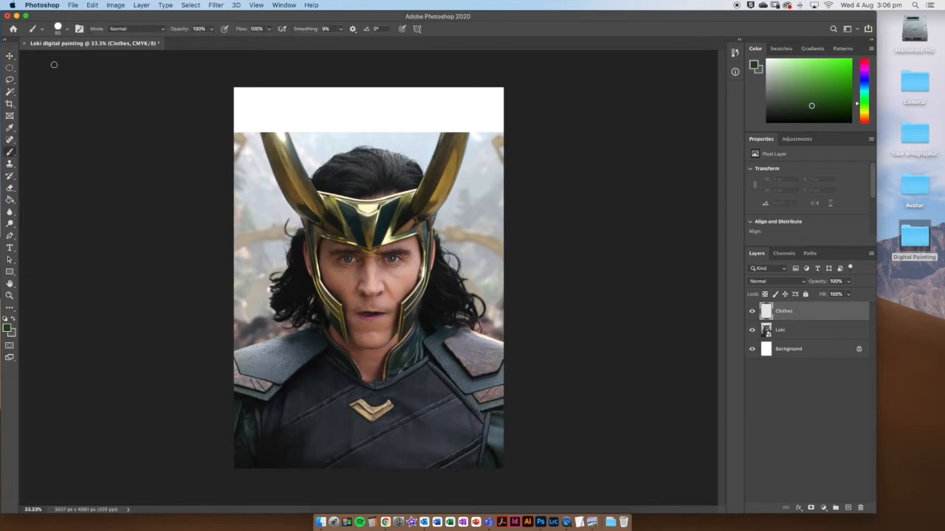
pyautogui.click(67, 32)
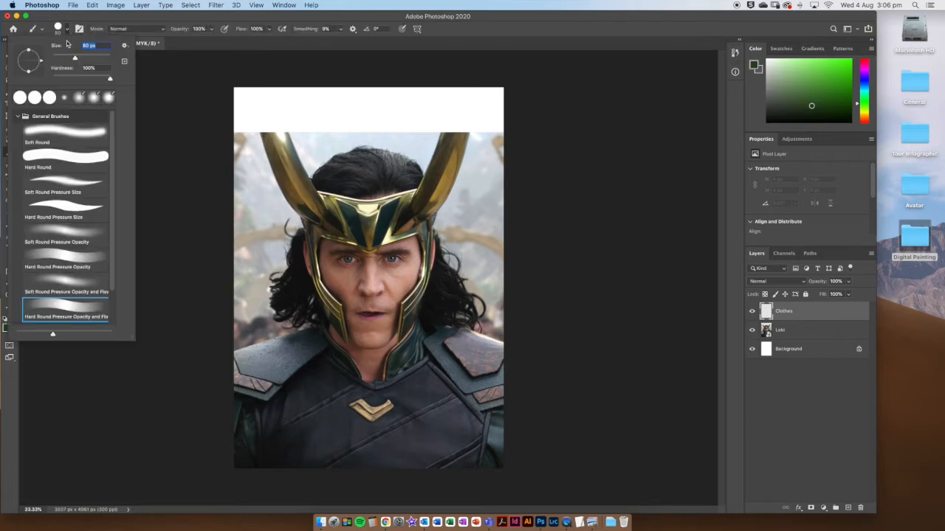
pyautogui.click(54, 159)
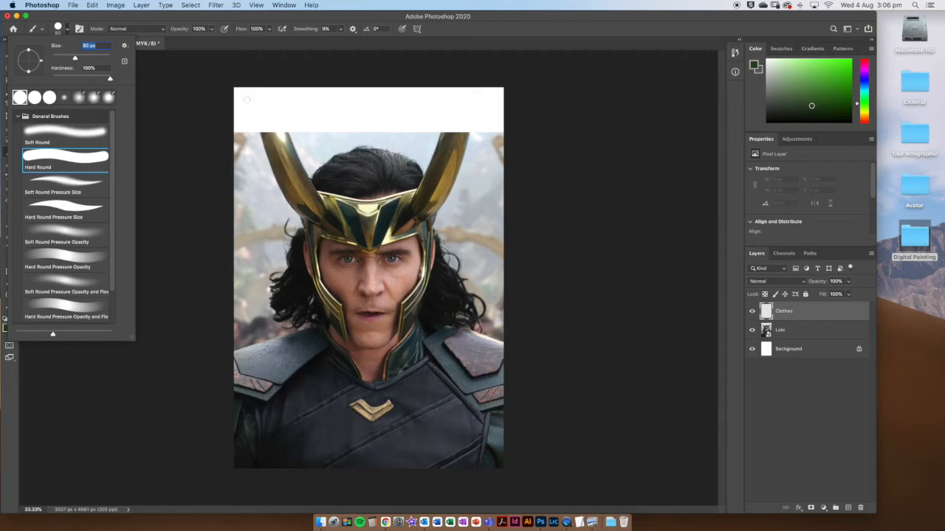
pyautogui.moveTo(75, 58); pyautogui.dragTo(75, 59)
pyautogui.click(155, 73)
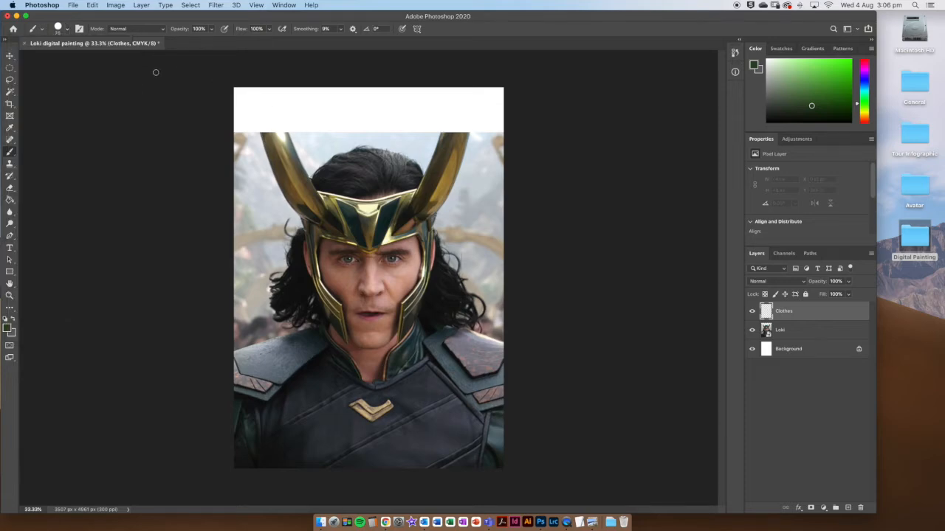
pyautogui.rightClick(270, 118)
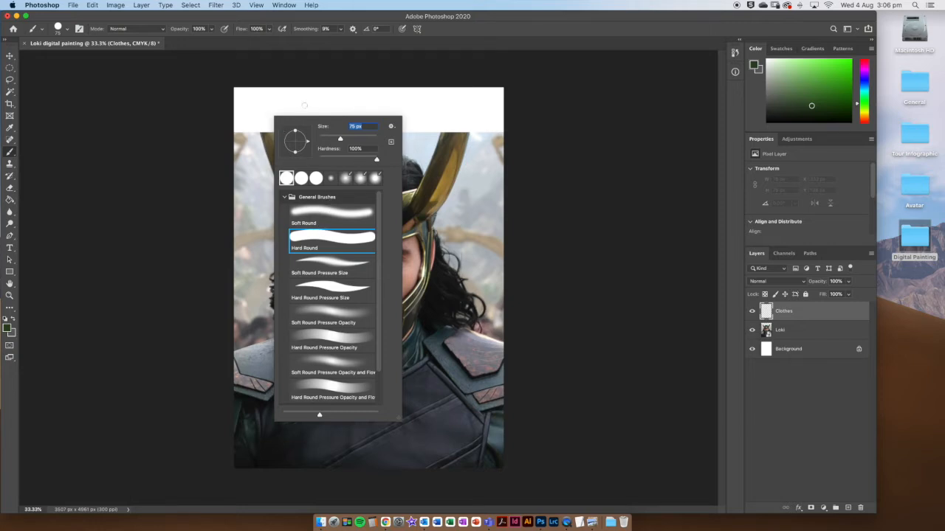
pyautogui.click(302, 106)
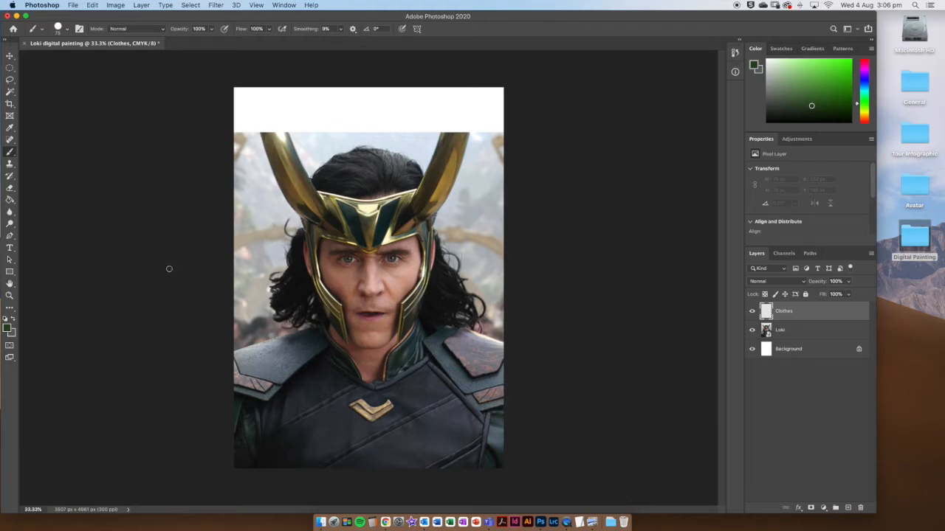
# - Accept dark green #294420 as the foreground colour in the Color Picker
pyautogui.click(6, 331)
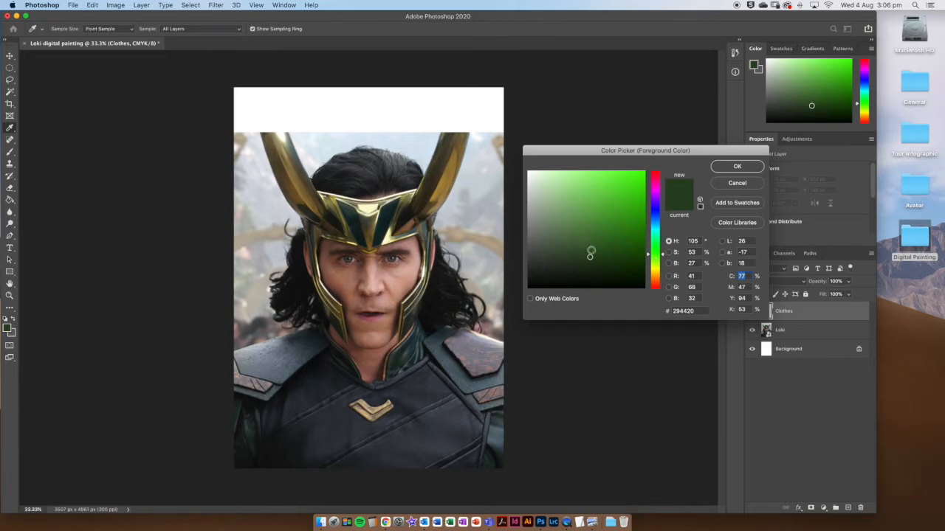
pyautogui.click(742, 169)
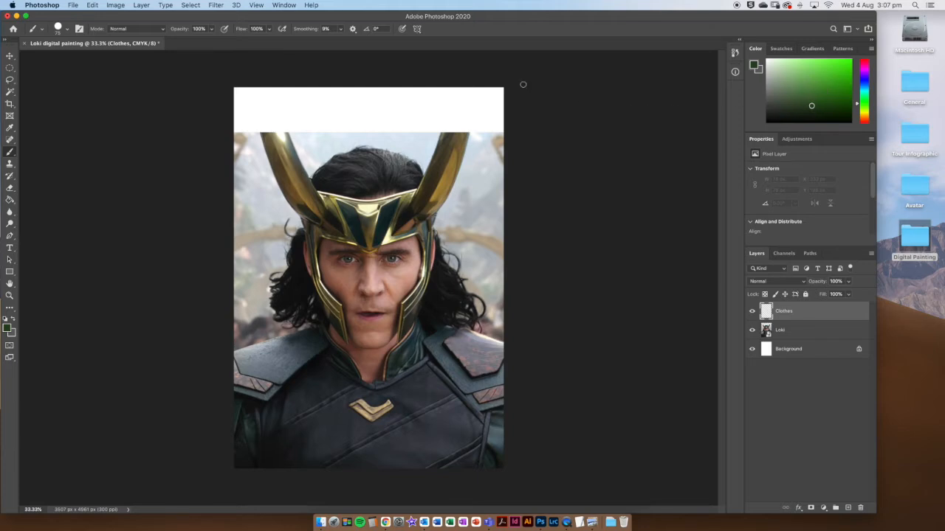
# - Hide the Color panel and display it again
pyautogui.click(284, 5)
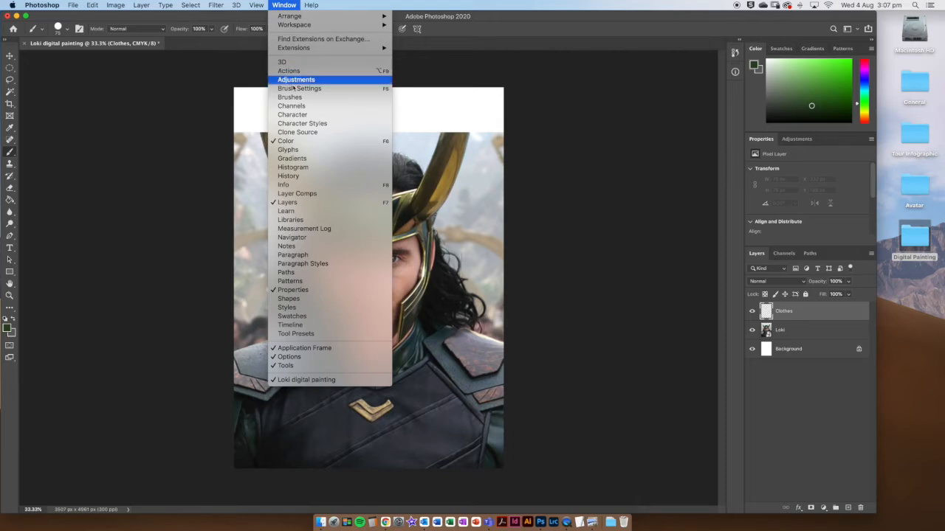
pyautogui.click(296, 141)
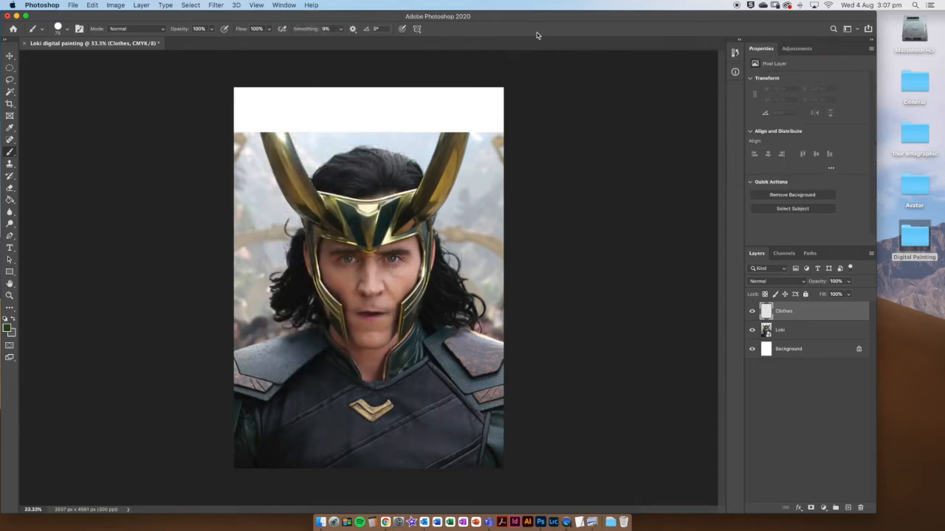
pyautogui.click(285, 6)
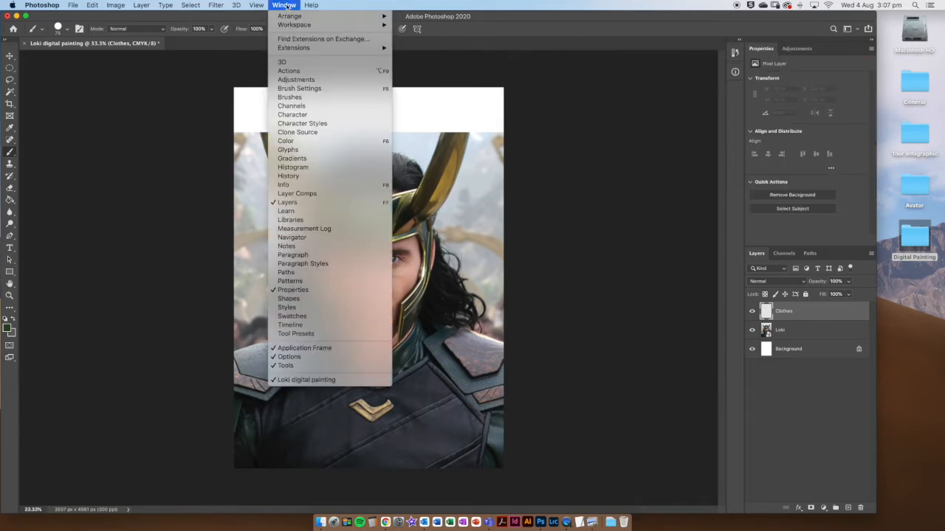
pyautogui.click(298, 143)
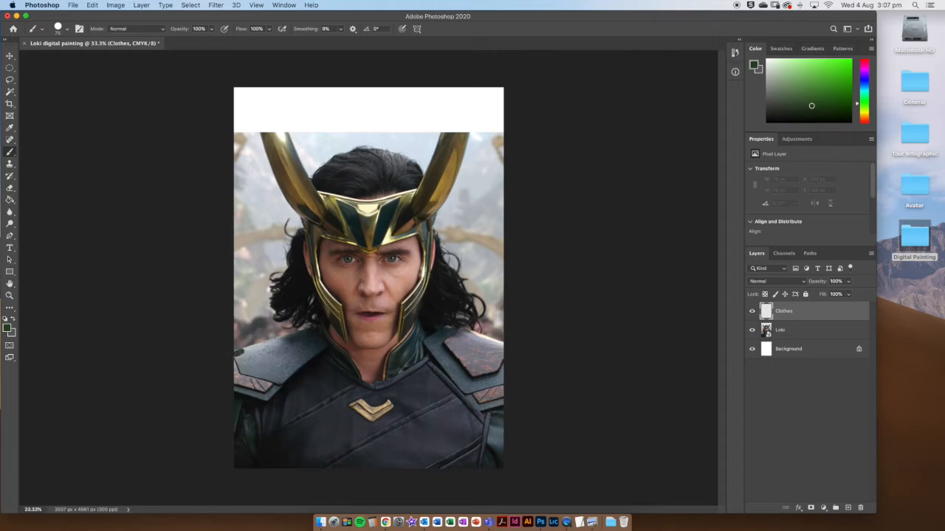
# - Paint a dark green outline on the Clothes layer along the image's left shoulder and down that side's collar to the neckline
pyautogui.moveTo(251, 347); pyautogui.dragTo(299, 336)
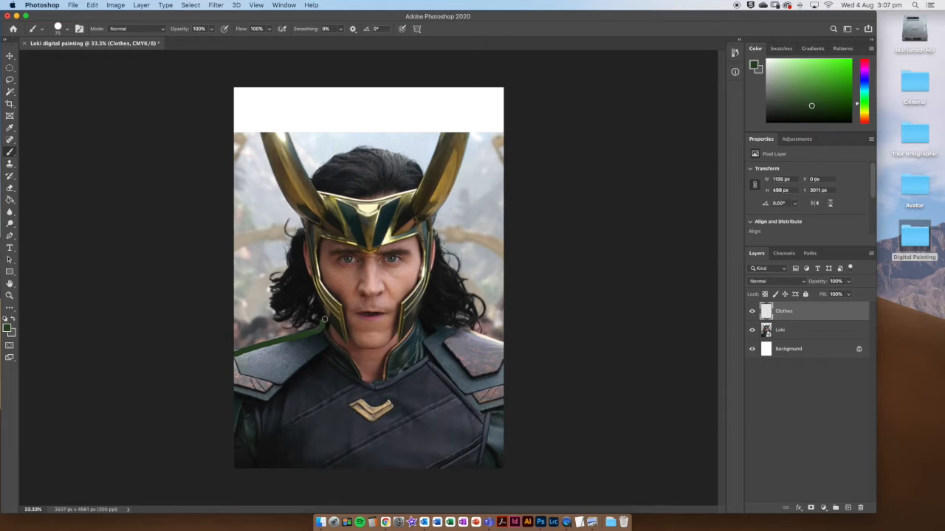
pyautogui.moveTo(322, 324); pyautogui.dragTo(358, 377)
pyautogui.click(10, 187)
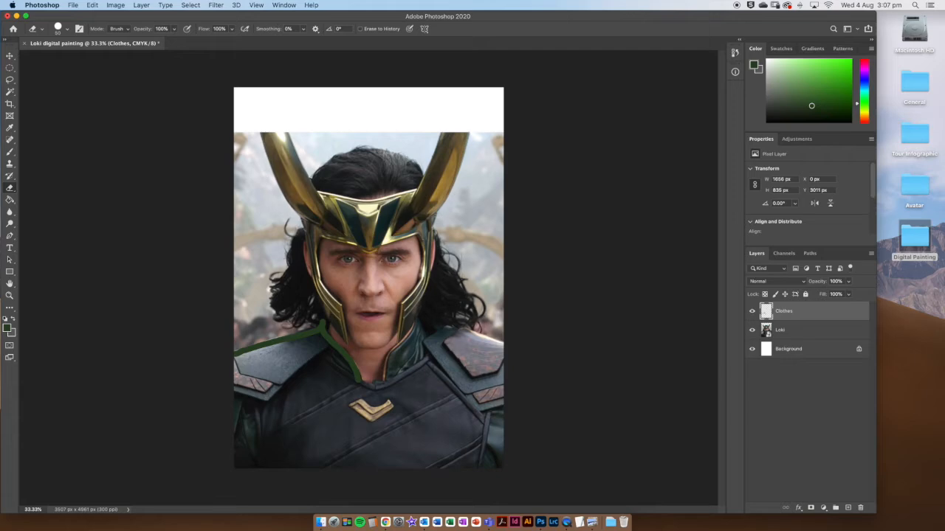
pyautogui.press('super+equal')
pyautogui.press('super+equal')
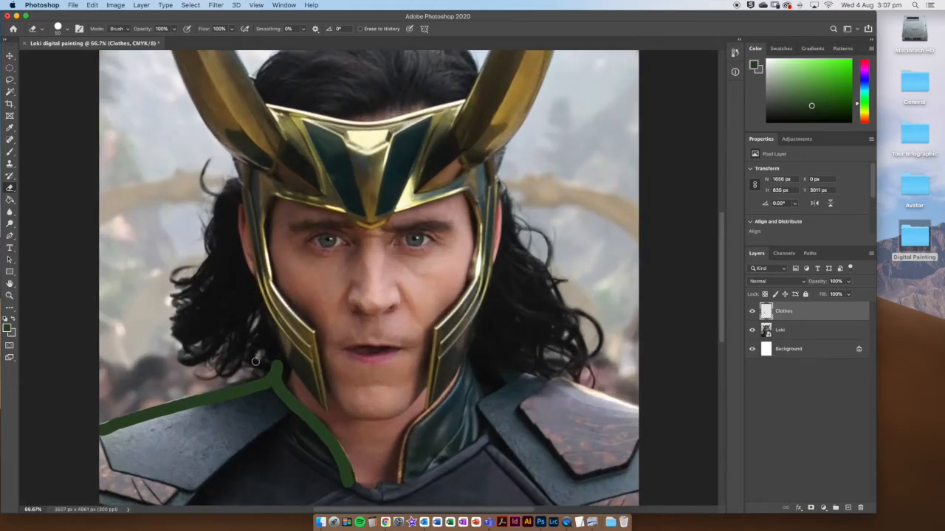
pyautogui.moveTo(249, 357); pyautogui.dragTo(404, 232)
pyautogui.moveTo(366, 386); pyautogui.dragTo(365, 366)
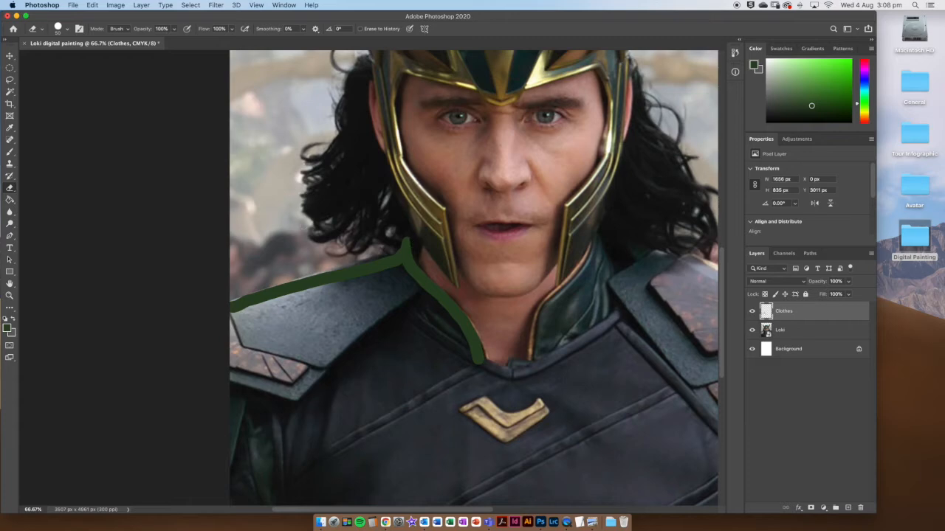
# - Continue the green clothes outline around the neckline, up the right collar, over the right shoulder and along the canvas edges to close it
pyautogui.click(10, 151)
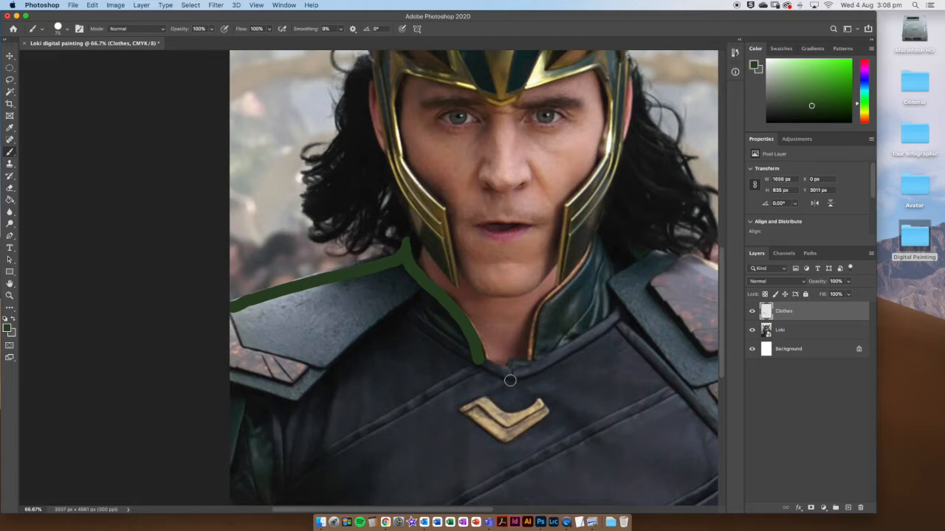
pyautogui.moveTo(478, 362)
pyautogui.mouseDown()
pyautogui.moveTo(509, 374)
pyautogui.moveTo(525, 363)
pyautogui.moveTo(550, 299)
pyautogui.moveTo(611, 222)
pyautogui.moveTo(693, 260)
pyautogui.mouseUp()
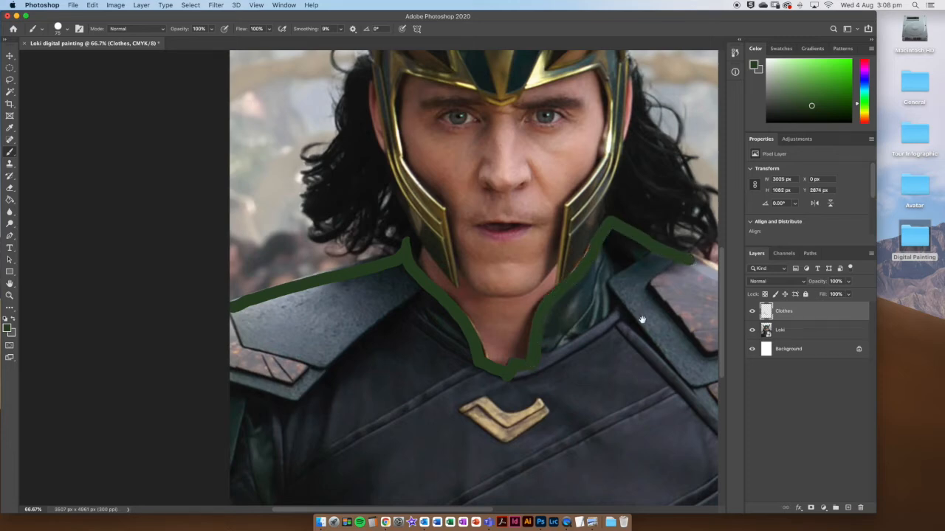
pyautogui.moveTo(642, 319); pyautogui.dragTo(445, 283)
pyautogui.moveTo(488, 224)
pyautogui.mouseDown()
pyautogui.moveTo(562, 253)
pyautogui.moveTo(527, 259)
pyautogui.moveTo(585, 154)
pyautogui.moveTo(572, 168)
pyautogui.moveTo(571, 403)
pyautogui.moveTo(409, 401)
pyautogui.moveTo(498, 377)
pyautogui.moveTo(553, 380)
pyautogui.moveTo(208, 387)
pyautogui.moveTo(152, 382)
pyautogui.mouseUp()
pyautogui.moveTo(161, 163); pyautogui.dragTo(166, 373)
# - Thicken the green clothes outline along the shoulders and both collar edges with extra brush strokes
pyautogui.scroll(3, 184, 302)
pyautogui.press('super+plus')
pyautogui.moveTo(181, 267); pyautogui.dragTo(241, 265)
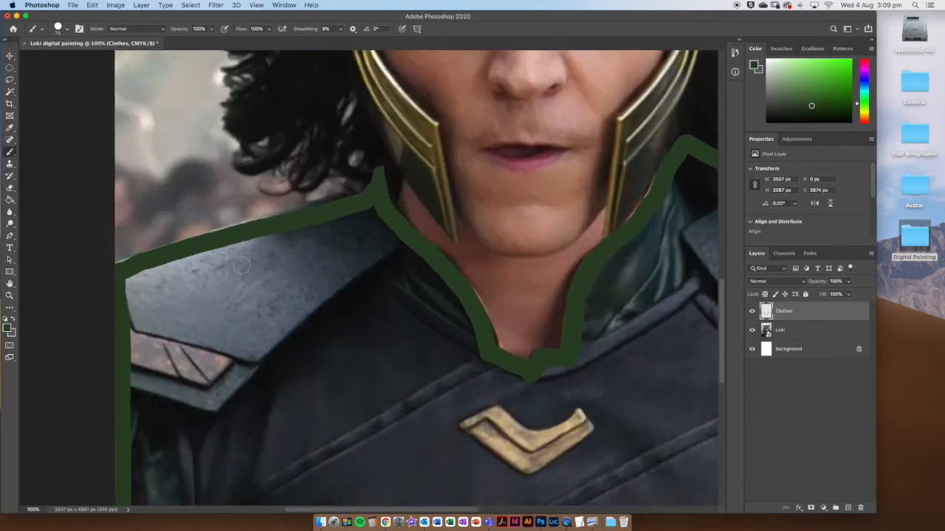
pyautogui.moveTo(114, 270)
pyautogui.mouseDown()
pyautogui.moveTo(359, 204)
pyautogui.moveTo(362, 196)
pyautogui.moveTo(150, 260)
pyautogui.moveTo(264, 223)
pyautogui.mouseUp()
pyautogui.moveTo(340, 321); pyautogui.dragTo(232, 278)
pyautogui.moveTo(337, 230)
pyautogui.mouseDown()
pyautogui.moveTo(374, 269)
pyautogui.moveTo(381, 317)
pyautogui.mouseUp()
pyautogui.moveTo(514, 263); pyautogui.dragTo(394, 344)
pyautogui.moveTo(456, 185); pyautogui.dragTo(382, 308)
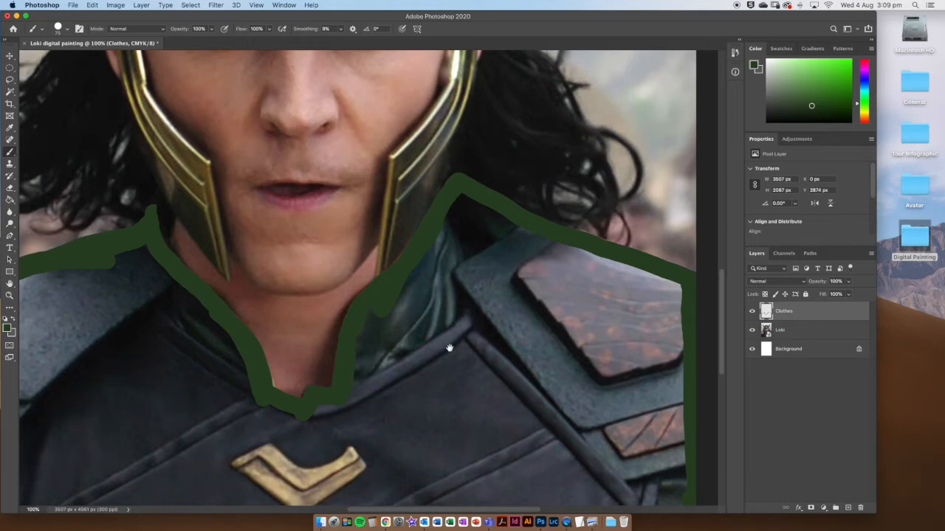
pyautogui.moveTo(450, 347); pyautogui.dragTo(515, 329)
pyautogui.moveTo(445, 392)
pyautogui.mouseDown()
pyautogui.moveTo(407, 289)
pyautogui.moveTo(316, 292)
pyautogui.mouseUp()
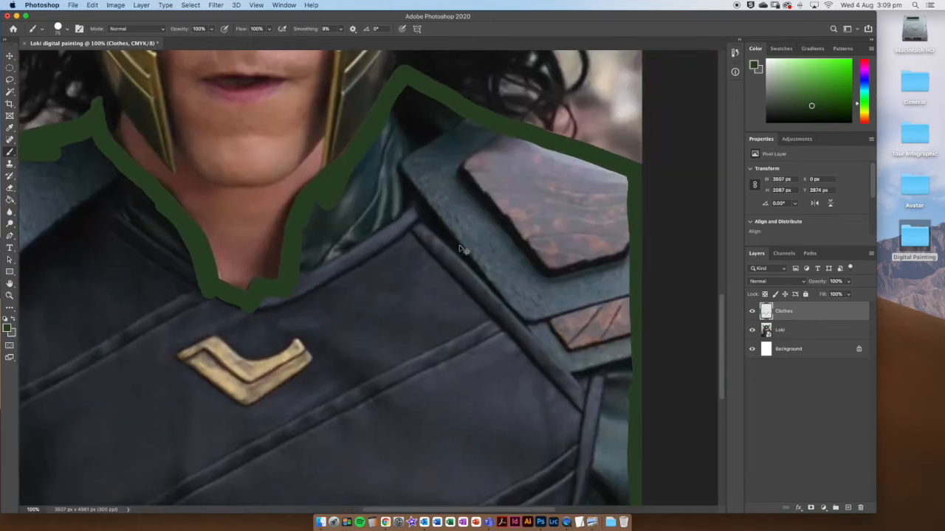
pyautogui.press('super+minus')
pyautogui.press('super+0')
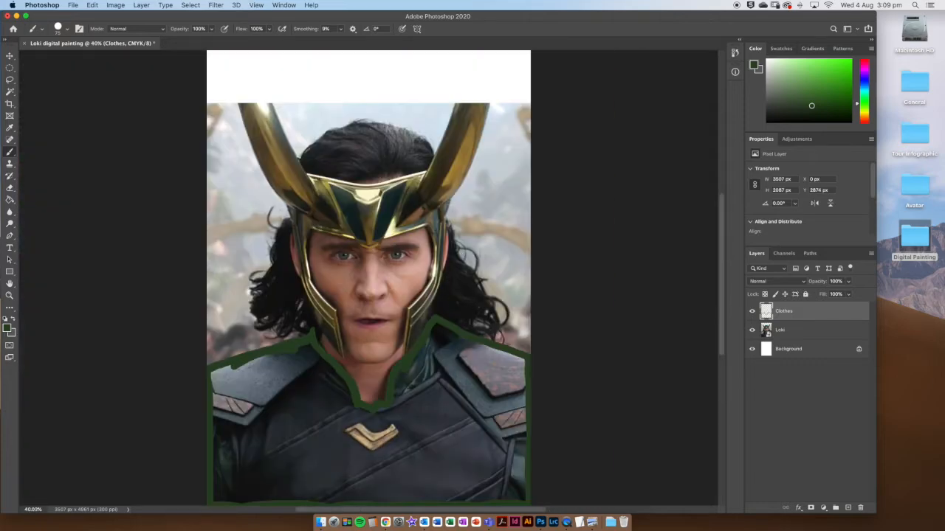
# - Fill the outlined clothes area with the dark green foreground colour using the Paint Bucket tool
pyautogui.click(10, 200)
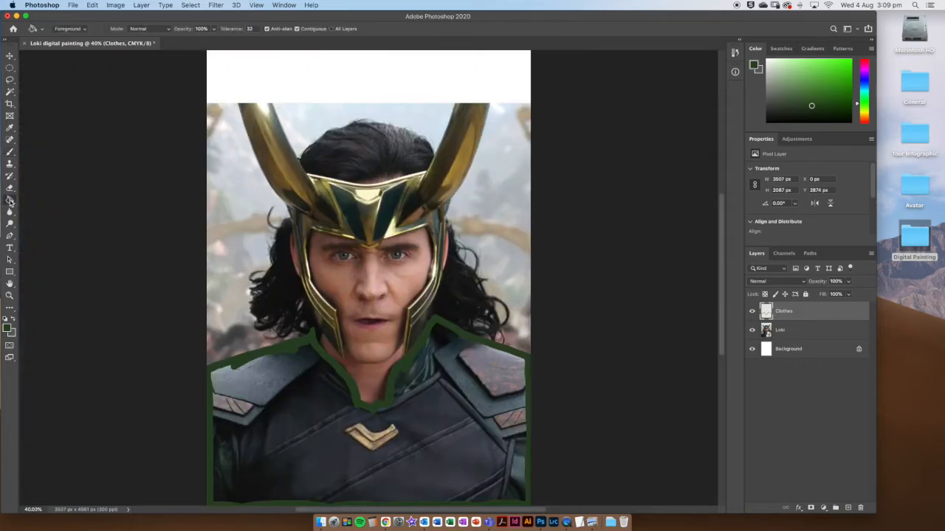
pyautogui.click(48, 199)
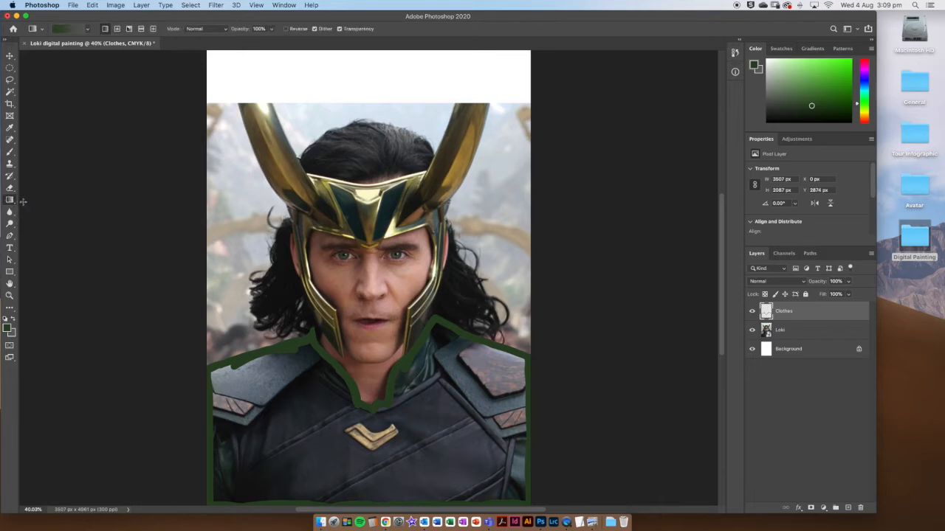
pyautogui.click(10, 201)
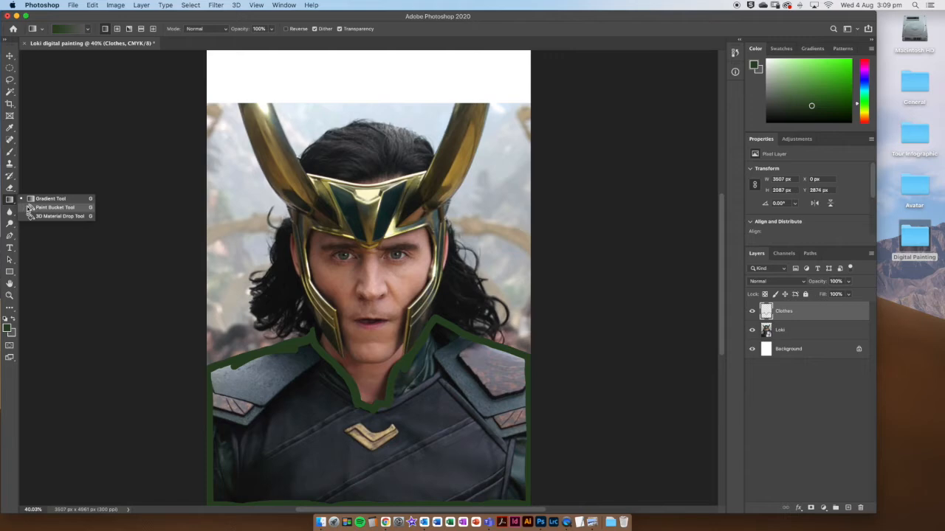
pyautogui.click(29, 208)
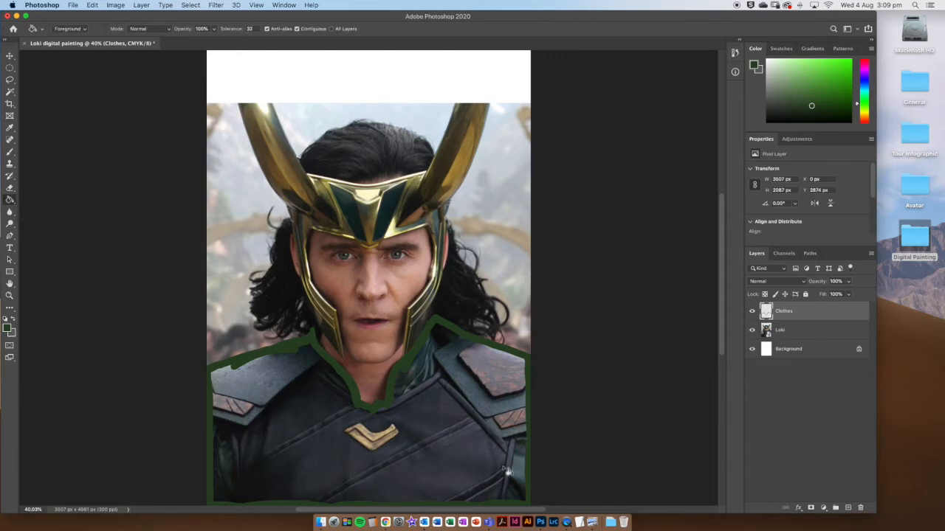
pyautogui.click(281, 437)
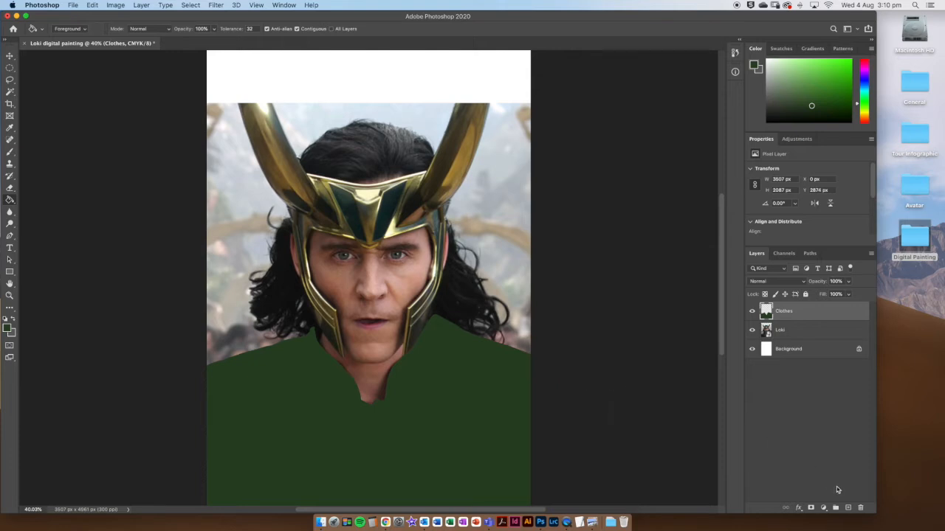
# - Add a new layer above the Clothes layer and name it "Skin"
pyautogui.click(849, 509)
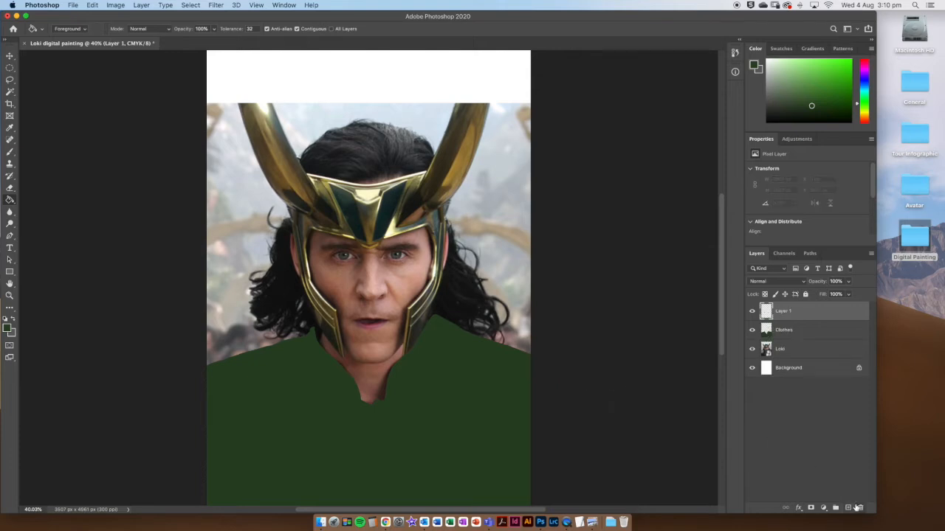
pyautogui.doubleClick(783, 311)
pyautogui.write('Skin')
pyautogui.press('Return')
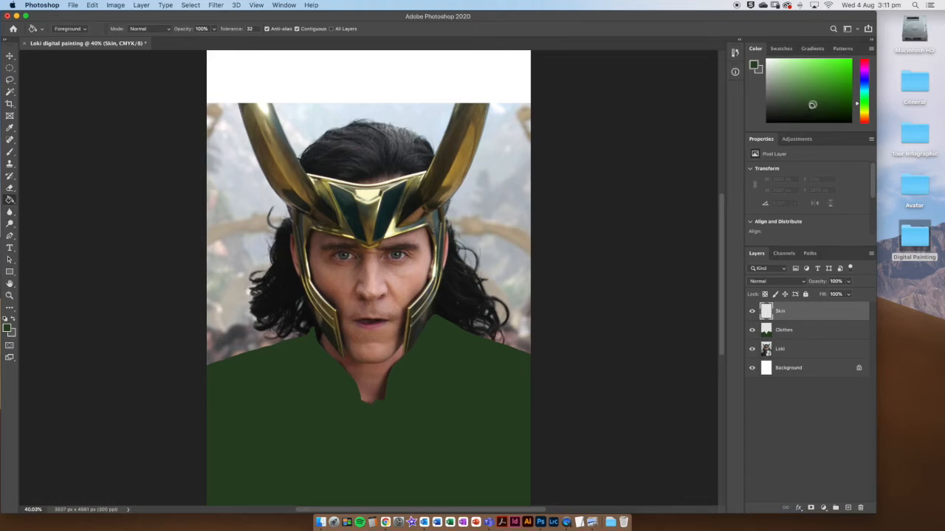
# - Choose a lighter green and brush the skin outline from the image's left ear down the jaw and neck to the neckline
pyautogui.moveTo(811, 104); pyautogui.dragTo(815, 93)
pyautogui.click(10, 152)
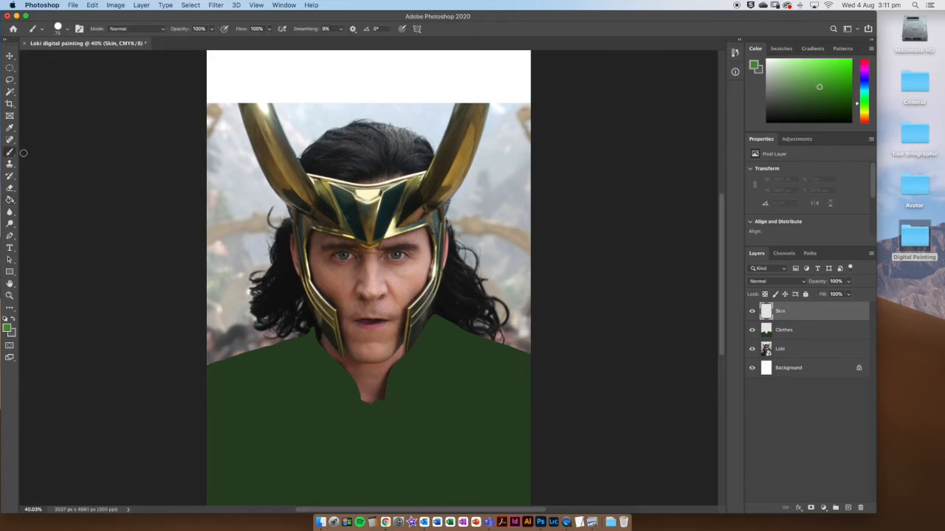
pyautogui.press('super+equal')
pyautogui.press('super+equal')
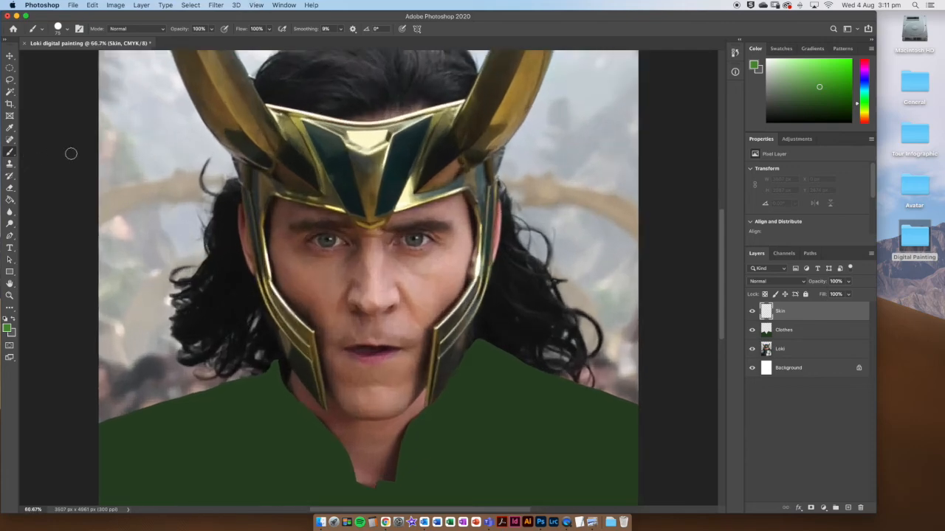
pyautogui.moveTo(231, 229)
pyautogui.mouseDown()
pyautogui.moveTo(172, 200)
pyautogui.moveTo(179, 171)
pyautogui.moveTo(192, 233)
pyautogui.mouseUp()
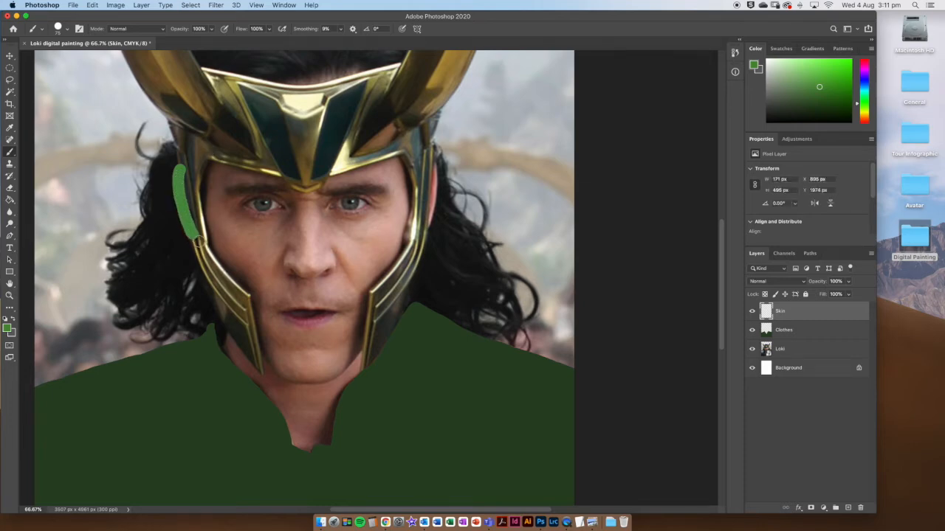
pyautogui.moveTo(196, 238)
pyautogui.mouseDown()
pyautogui.moveTo(225, 313)
pyautogui.moveTo(224, 353)
pyautogui.moveTo(287, 418)
pyautogui.moveTo(294, 441)
pyautogui.moveTo(330, 443)
pyautogui.mouseUp()
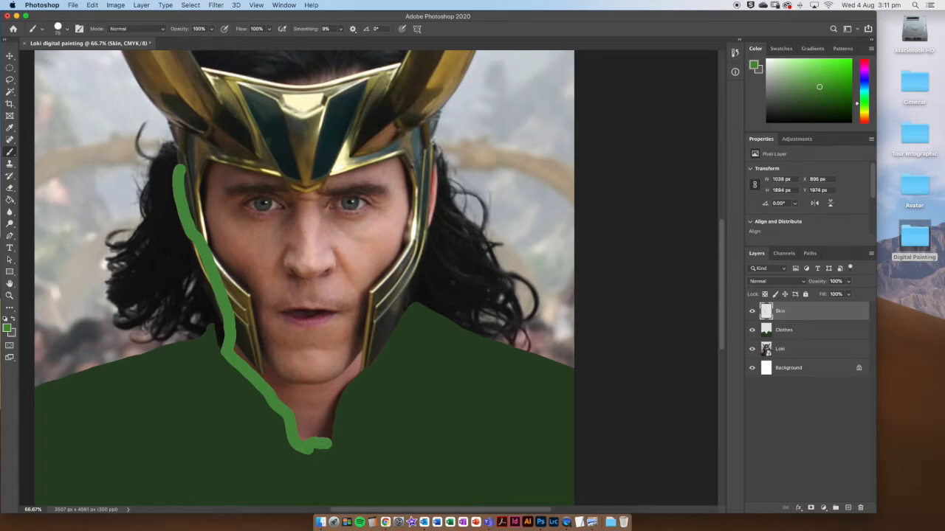
# - Close the light green skin outline up the right side of the neck and face and across the helmet's front above the forehead
pyautogui.moveTo(331, 443)
pyautogui.mouseDown()
pyautogui.moveTo(334, 405)
pyautogui.moveTo(408, 303)
pyautogui.mouseUp()
pyautogui.moveTo(427, 157)
pyautogui.mouseDown()
pyautogui.moveTo(434, 189)
pyautogui.moveTo(416, 243)
pyautogui.mouseUp()
pyautogui.press('e')
pyautogui.moveTo(440, 157)
pyautogui.mouseDown()
pyautogui.moveTo(404, 298)
pyautogui.moveTo(426, 159)
pyautogui.moveTo(376, 80)
pyautogui.moveTo(322, 79)
pyautogui.moveTo(291, 88)
pyautogui.moveTo(307, 92)
pyautogui.moveTo(291, 87)
pyautogui.moveTo(252, 101)
pyautogui.moveTo(182, 169)
pyautogui.mouseUp()
pyautogui.press('b')
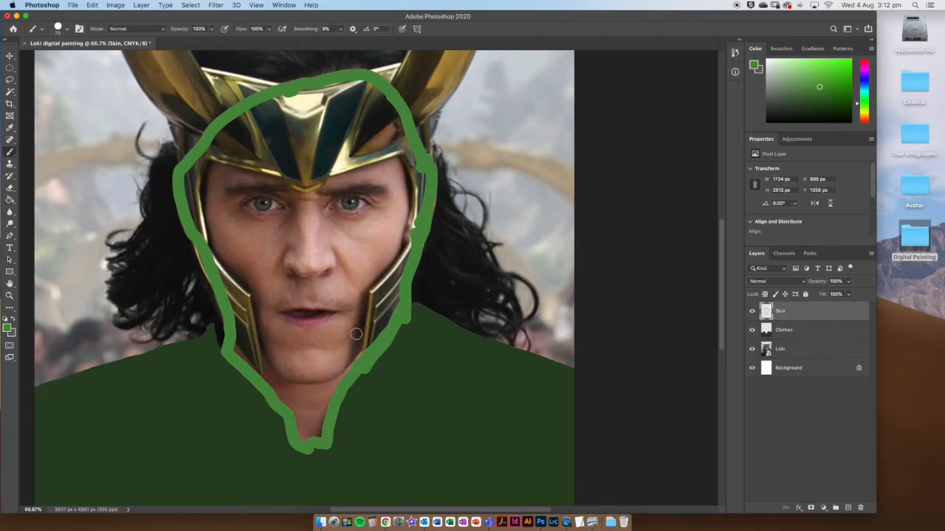
# - Fill the outlined face and neck area with the light green using the Paint Bucket tool, and return to the Brush tool
pyautogui.click(10, 200)
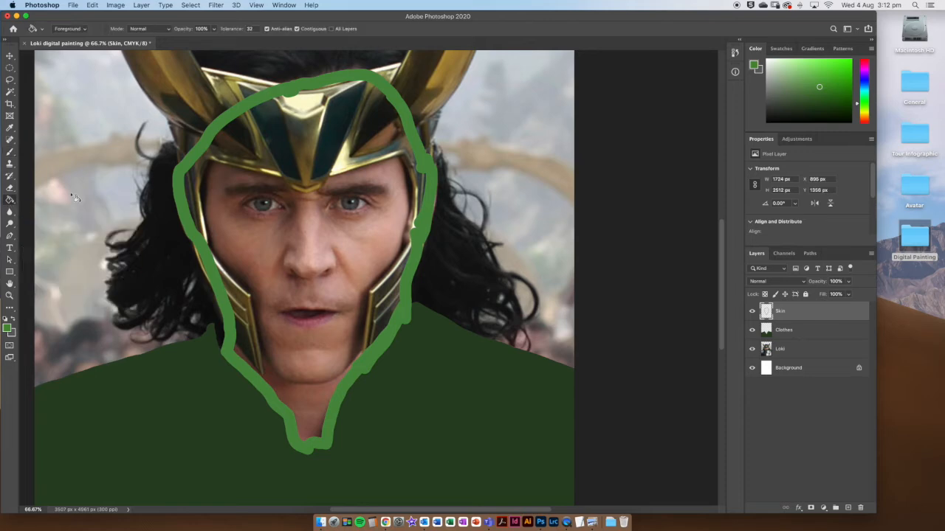
pyautogui.click(286, 226)
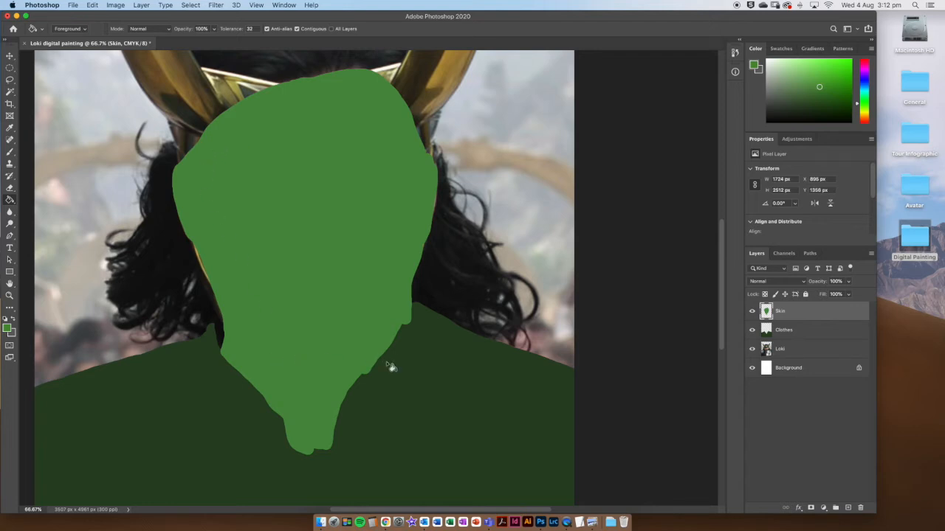
pyautogui.press('b')
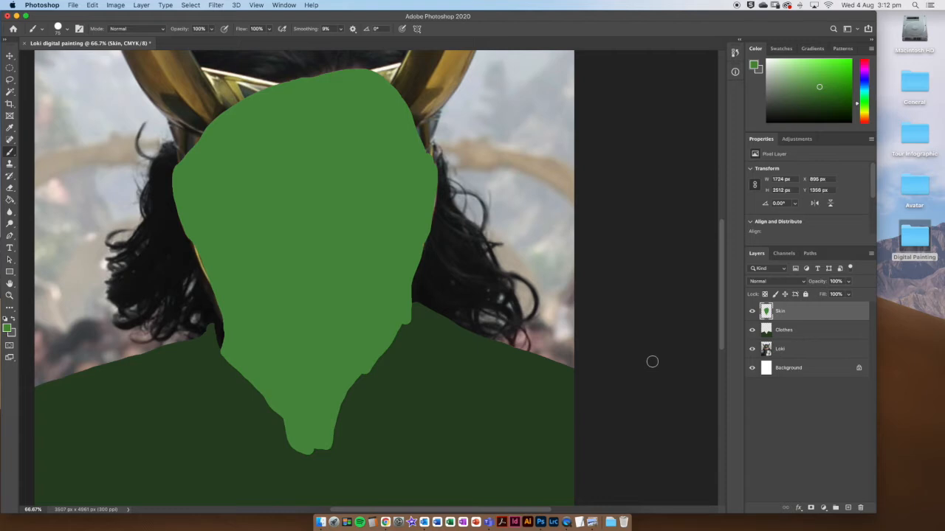
# - Add a new layer above the Skin layer and name it "Helmet"
pyautogui.click(848, 509)
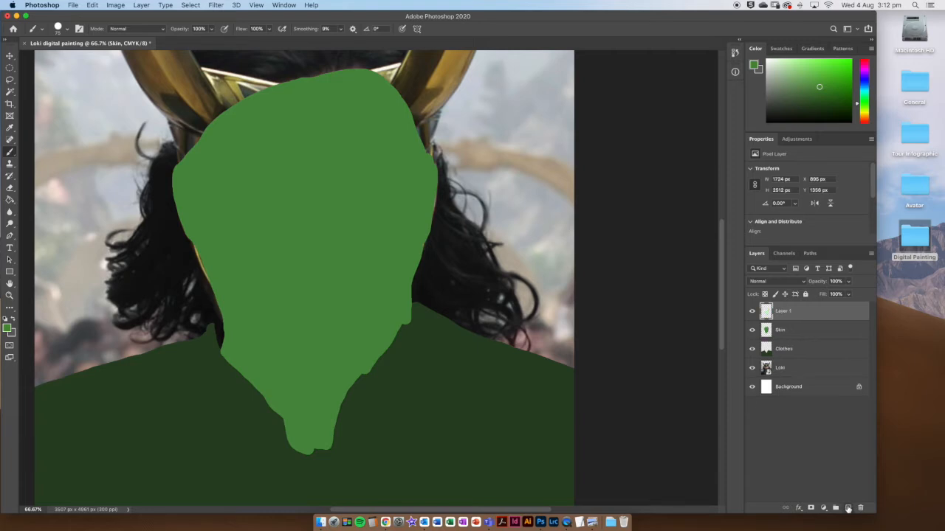
pyautogui.doubleClick(781, 311)
pyautogui.write('Helmet')
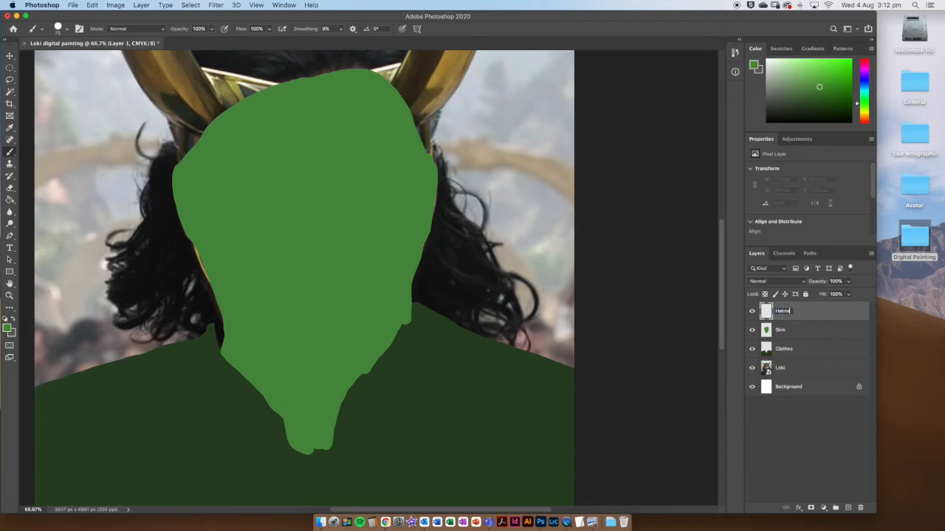
pyautogui.press('Return')
# - Hide the Skin layer to expose the helmet in the photo and choose a slightly darker green as the foreground colour
pyautogui.moveTo(428, 172); pyautogui.dragTo(421, 213)
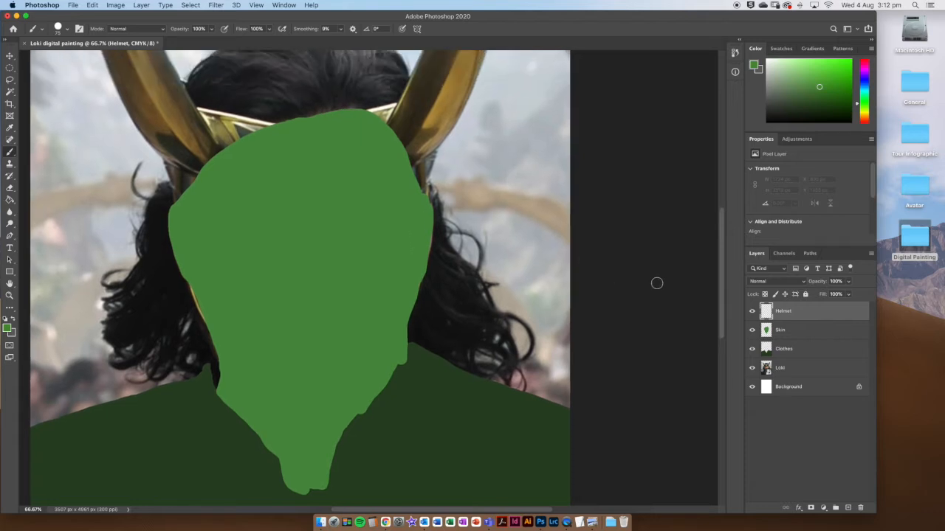
pyautogui.click(752, 331)
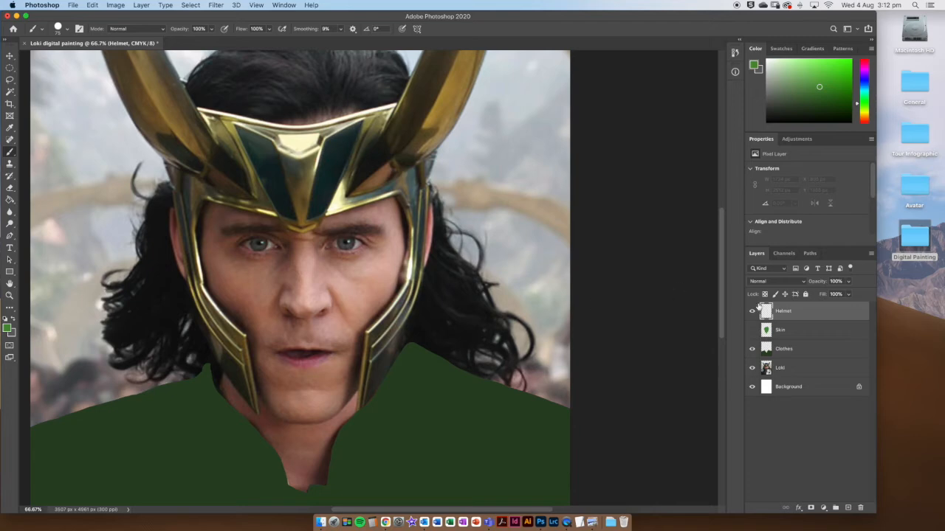
pyautogui.click(821, 96)
pyautogui.press('super+plus')
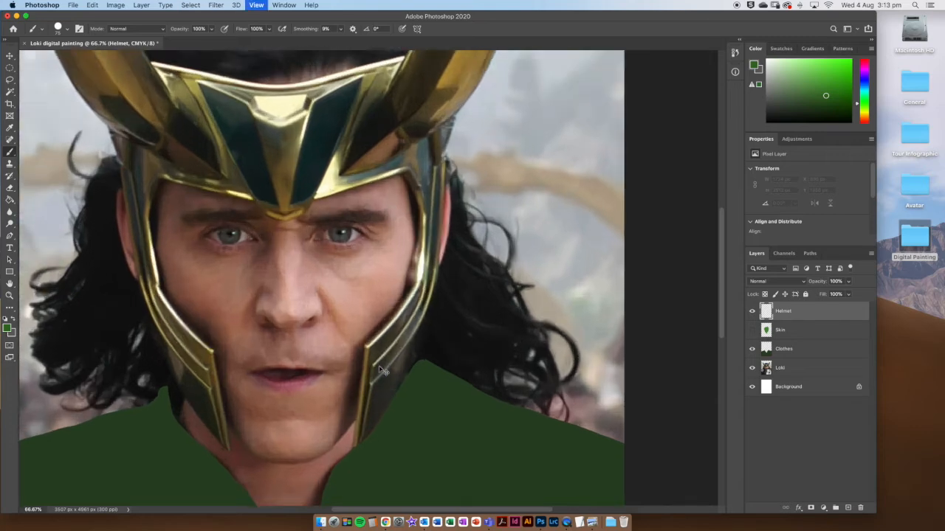
pyautogui.moveTo(378, 364); pyautogui.dragTo(350, 276)
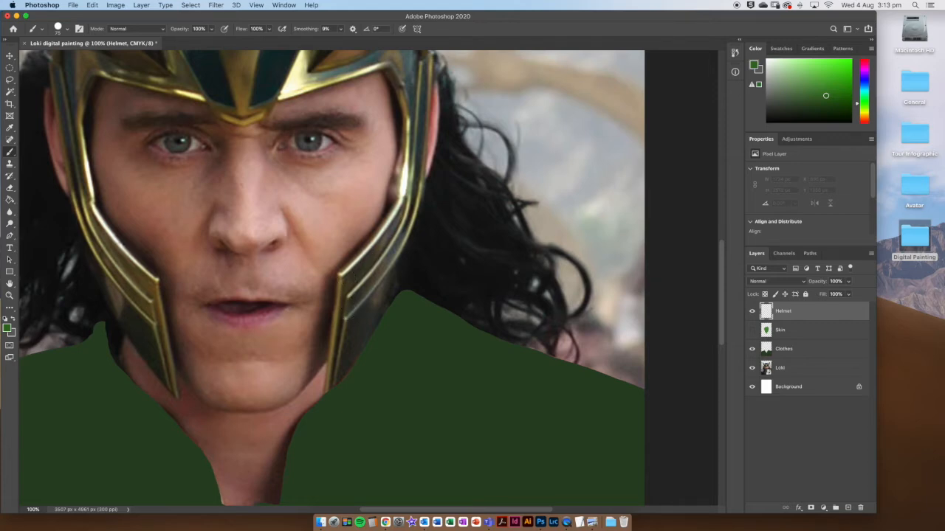
# - Reduce the hard round brush to about 30 px for outlining the helmet
pyautogui.click(66, 30)
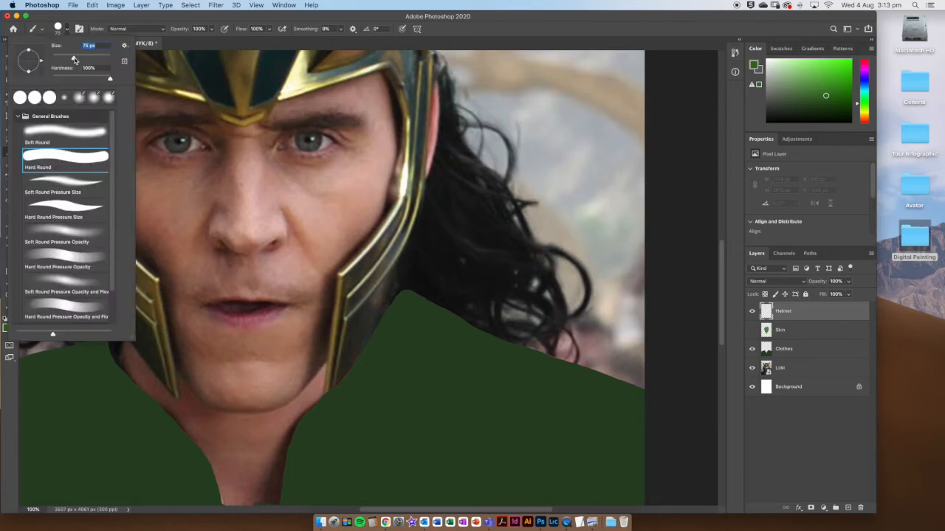
pyautogui.click(164, 25)
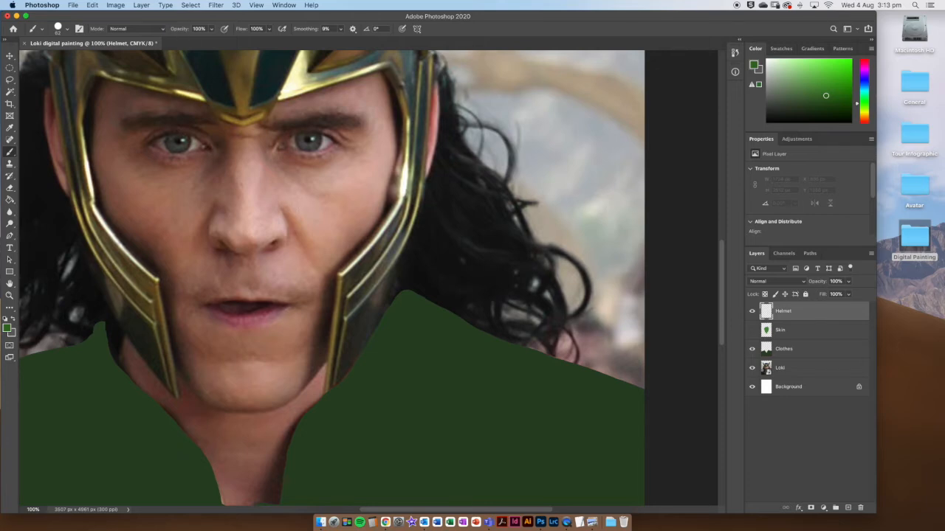
pyautogui.rightClick(311, 200)
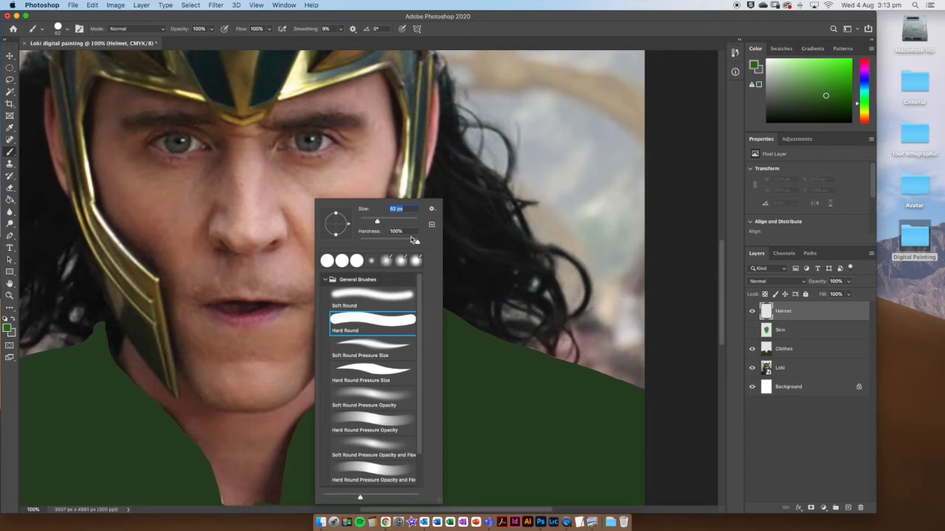
pyautogui.click(349, 180)
pyautogui.press('super+z')
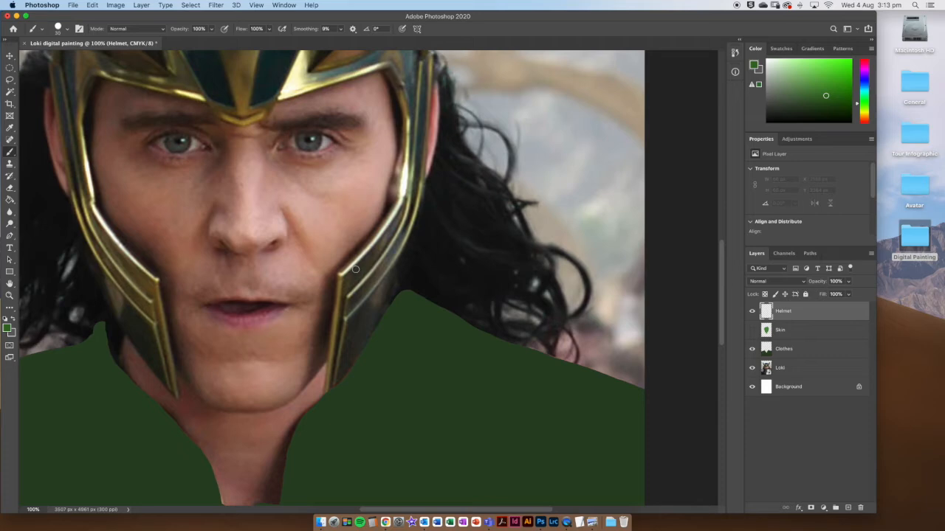
# - Outline the helmet's right cheek guard and right side in green on the Helmet layer
pyautogui.moveTo(340, 275)
pyautogui.mouseDown()
pyautogui.moveTo(328, 389)
pyautogui.moveTo(395, 293)
pyautogui.moveTo(373, 237)
pyautogui.moveTo(395, 211)
pyautogui.moveTo(399, 166)
pyautogui.moveTo(398, 211)
pyautogui.mouseUp()
pyautogui.moveTo(394, 294); pyautogui.dragTo(407, 259)
pyautogui.moveTo(424, 156); pyautogui.dragTo(402, 284)
pyautogui.press('space')
pyautogui.moveTo(403, 175); pyautogui.dragTo(353, 314)
pyautogui.moveTo(393, 132); pyautogui.dragTo(372, 300)
pyautogui.press('space')
pyautogui.moveTo(403, 65); pyautogui.dragTo(336, 179)
pyautogui.moveTo(325, 250); pyautogui.dragTo(397, 122)
pyautogui.press('space')
# - Trace both edges of the right horn up past the photo to the canvas edge, erasing any stray marks
pyautogui.moveTo(397, 123)
pyautogui.mouseDown()
pyautogui.moveTo(330, 255)
pyautogui.moveTo(351, 186)
pyautogui.moveTo(317, 316)
pyautogui.moveTo(340, 130)
pyautogui.mouseUp()
pyautogui.press('space')
pyautogui.press('e')
pyautogui.press('b')
pyautogui.press('e')
pyautogui.press('b')
pyautogui.moveTo(179, 401)
pyautogui.mouseDown()
pyautogui.moveTo(197, 344)
pyautogui.moveTo(180, 401)
pyautogui.mouseUp()
pyautogui.press('e')
pyautogui.press('b')
pyautogui.moveTo(233, 267); pyautogui.dragTo(158, 443)
pyautogui.moveTo(269, 133); pyautogui.dragTo(245, 224)
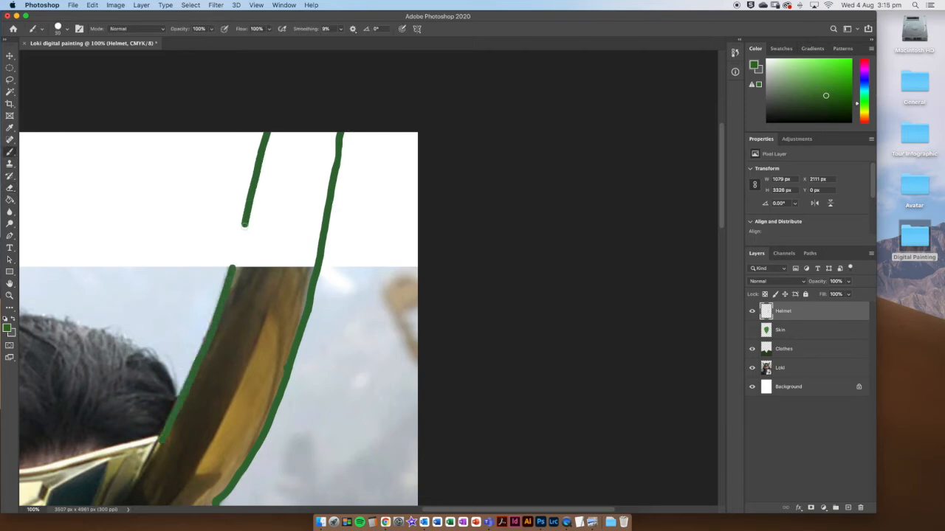
# - Outline the helmet's upper brow edge along the hairline between the two horns
pyautogui.scroll(-3, 244, 225)
pyautogui.hscroll(-5, 244, 224)
pyautogui.moveTo(377, 260); pyautogui.dragTo(515, 228)
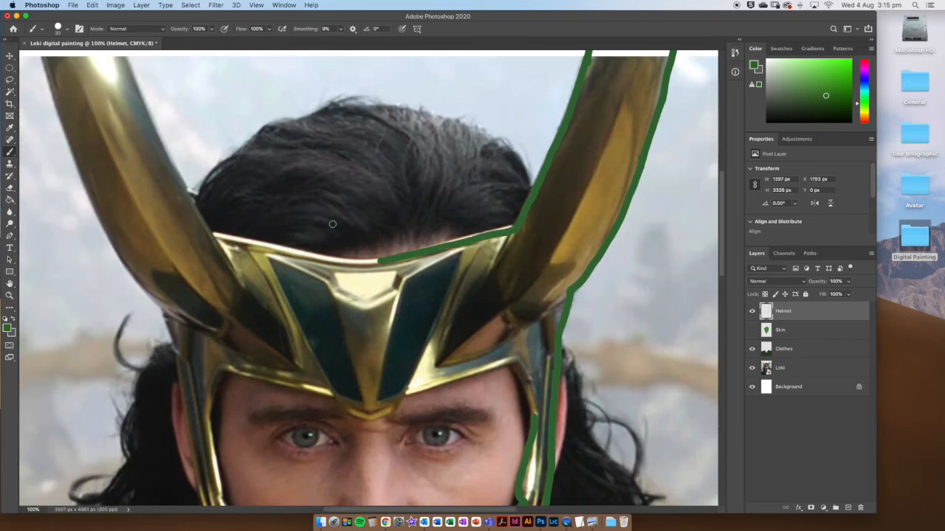
pyautogui.hscroll(-5, 480, 240)
pyautogui.moveTo(297, 239)
pyautogui.mouseDown()
pyautogui.moveTo(421, 265)
pyautogui.moveTo(489, 262)
pyautogui.moveTo(468, 271)
pyautogui.moveTo(387, 266)
pyautogui.mouseUp()
# - Trace the left horn's inner edge and begin its outer edge, extending both past the photo to the top of the canvas
pyautogui.scroll(5, 255, 314)
pyautogui.hscroll(2, 255, 313)
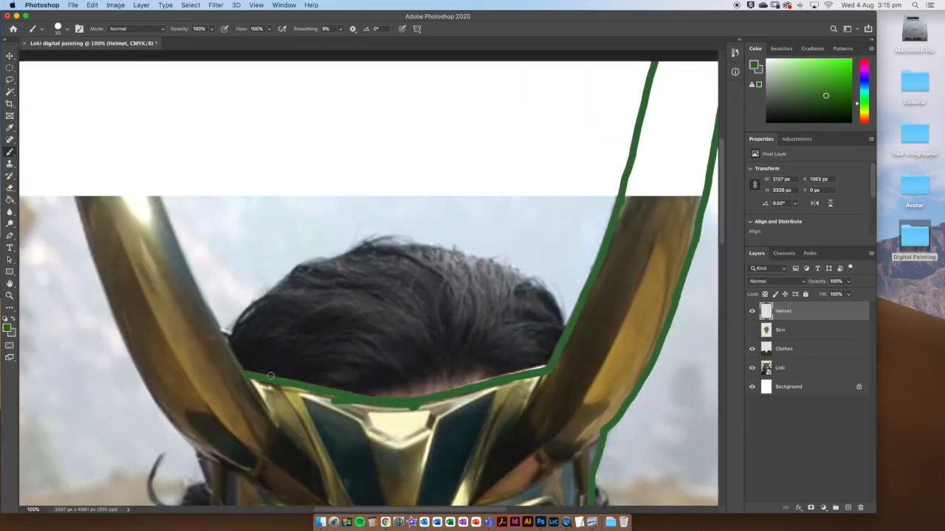
pyautogui.moveTo(157, 198); pyautogui.dragTo(246, 374)
pyautogui.press('super+z')
pyautogui.press('e')
pyautogui.press('b')
pyautogui.moveTo(113, 60); pyautogui.dragTo(159, 199)
pyautogui.moveTo(35, 61)
pyautogui.mouseDown()
pyautogui.moveTo(78, 229)
pyautogui.moveTo(79, 208)
pyautogui.moveTo(101, 266)
pyautogui.mouseUp()
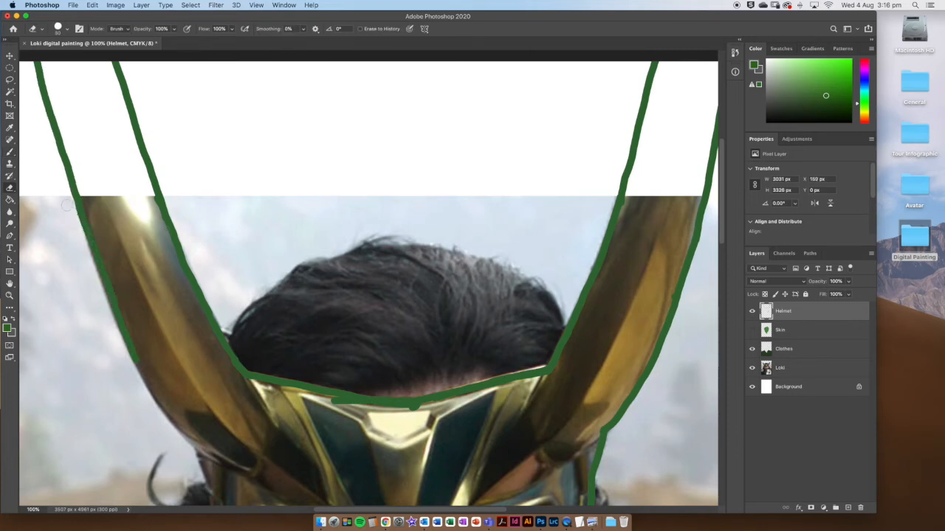
# - Continue the outline down the left horn's outer edge and the left side of the helmet
pyautogui.press('b')
pyautogui.scroll(-5, 77, 238)
pyautogui.moveTo(89, 191)
pyautogui.mouseDown()
pyautogui.moveTo(148, 270)
pyautogui.moveTo(141, 267)
pyautogui.moveTo(167, 334)
pyautogui.mouseUp()
pyautogui.scroll(-5, 167, 334)
pyautogui.scroll(-3, 145, 243)
pyautogui.moveTo(134, 173)
pyautogui.mouseDown()
pyautogui.moveTo(143, 234)
pyautogui.moveTo(123, 161)
pyautogui.moveTo(159, 291)
pyautogui.mouseUp()
pyautogui.scroll(-2, 158, 290)
# - Outline the helmet's left cheek guard down to its tip, cleaning up the line with the Eraser
pyautogui.press('e')
pyautogui.moveTo(117, 229); pyautogui.dragTo(117, 256)
pyautogui.press('b')
pyautogui.moveTo(99, 203); pyautogui.dragTo(152, 288)
pyautogui.click(169, 299)
pyautogui.moveTo(169, 225); pyautogui.dragTo(188, 338)
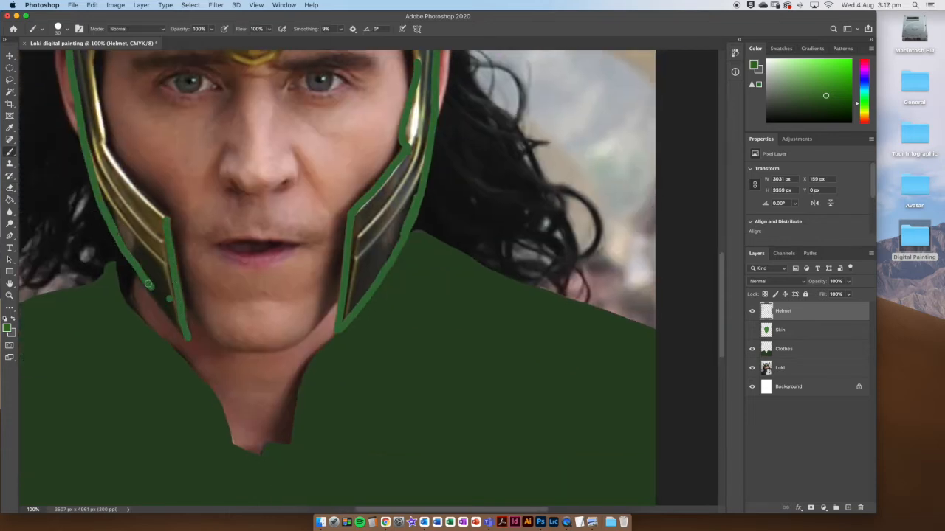
pyautogui.moveTo(147, 282); pyautogui.dragTo(187, 337)
# - Close the helmet's inner outline around the face opening, following the edge across the forehead and its central point
pyautogui.scroll(3, 140, 207)
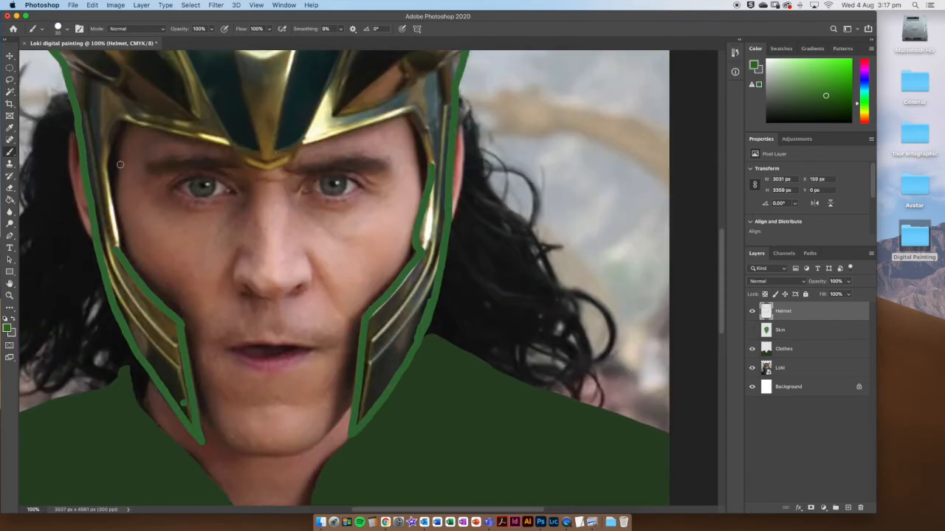
pyautogui.moveTo(132, 121)
pyautogui.mouseDown()
pyautogui.moveTo(377, 200)
pyautogui.moveTo(384, 293)
pyautogui.moveTo(205, 244)
pyautogui.moveTo(329, 287)
pyautogui.moveTo(363, 258)
pyautogui.moveTo(468, 233)
pyautogui.moveTo(491, 291)
pyautogui.mouseUp()
pyautogui.moveTo(405, 330)
pyautogui.mouseDown()
pyautogui.moveTo(463, 181)
pyautogui.moveTo(407, 331)
pyautogui.moveTo(398, 327)
pyautogui.mouseUp()
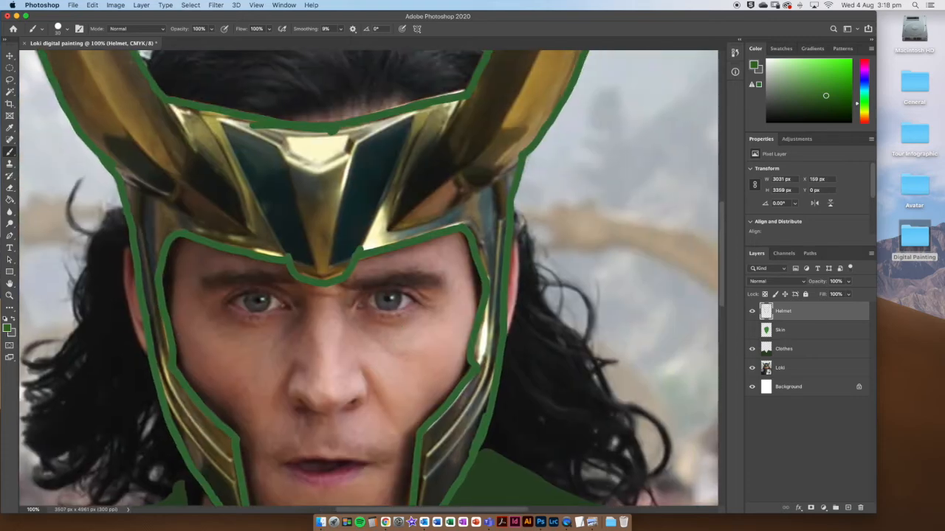
# - Fill the outlined helmet and horns with the green using the Paint Bucket tool
pyautogui.press('super+minus')
pyautogui.press('super+minus')
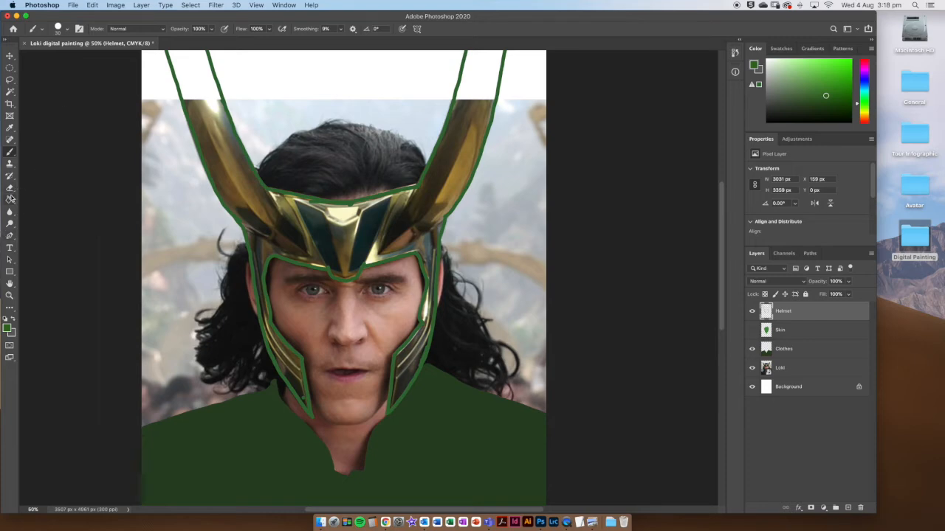
pyautogui.click(10, 199)
pyautogui.click(288, 226)
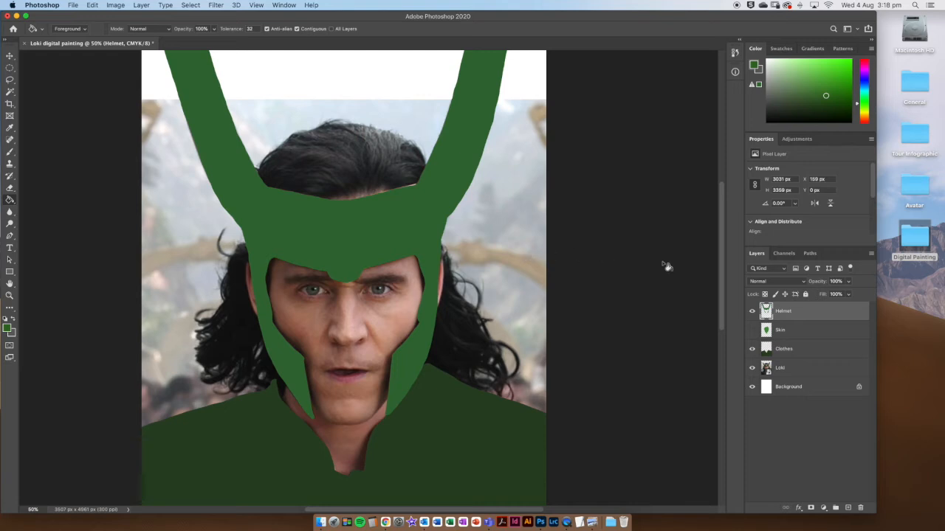
# - Show the Skin layer again and move it below the Clothes layer
pyautogui.click(752, 331)
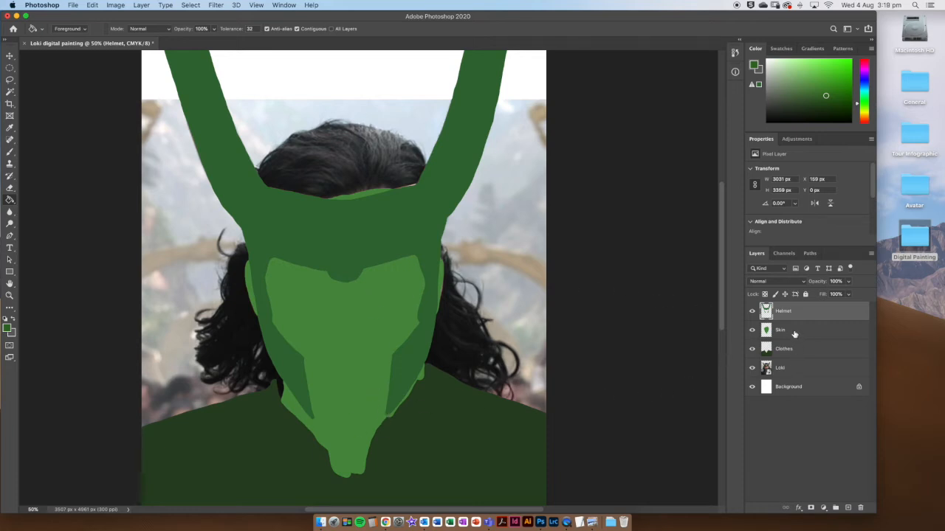
pyautogui.moveTo(794, 332); pyautogui.dragTo(793, 361)
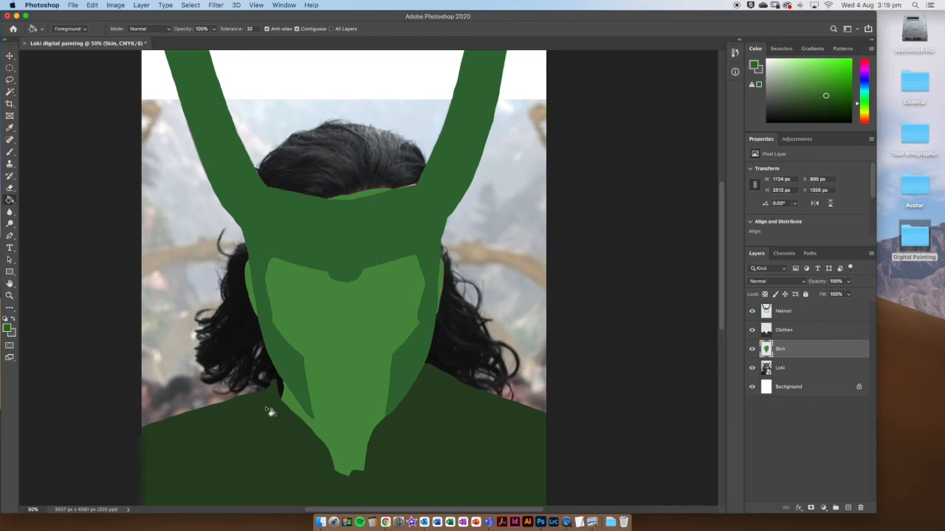
# - Add a new layer above the Helmet layer and name it "Hair"
pyautogui.click(811, 313)
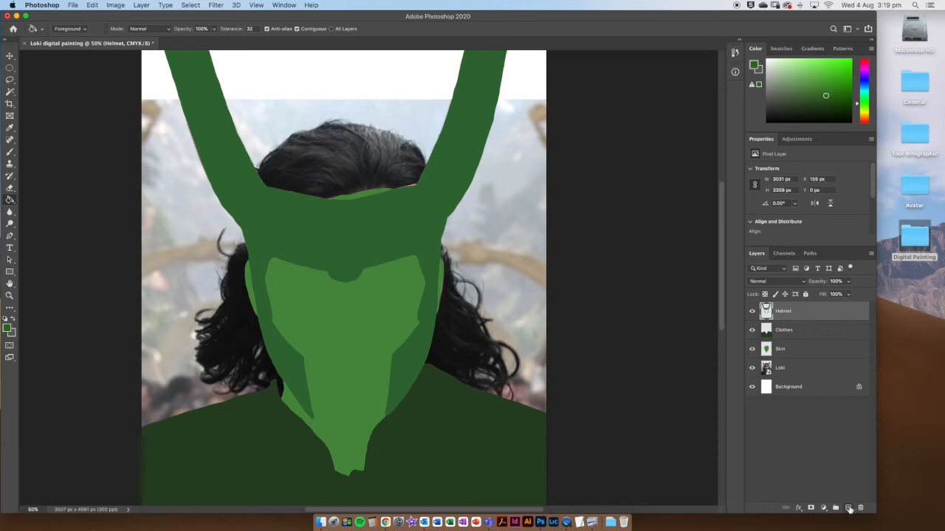
pyautogui.click(848, 507)
pyautogui.doubleClick(787, 312)
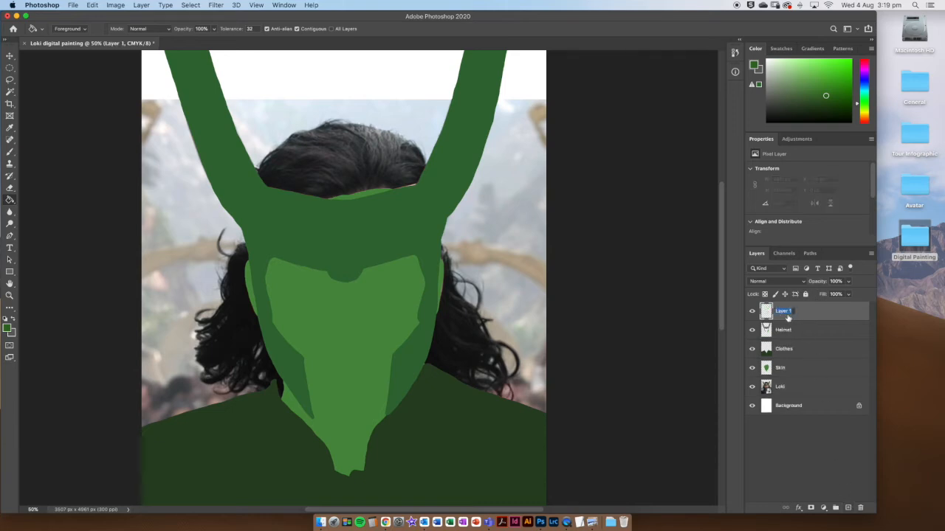
pyautogui.write('Hair')
pyautogui.press('Return')
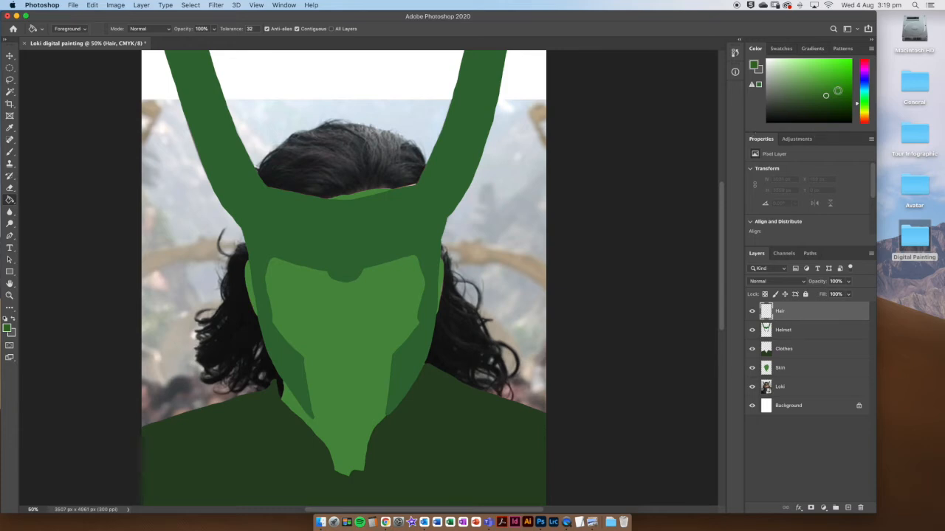
# - Choose a darker green and outline the hair on the left side of the face down to the shoulder with the Brush tool
pyautogui.click(827, 106)
pyautogui.click(11, 154)
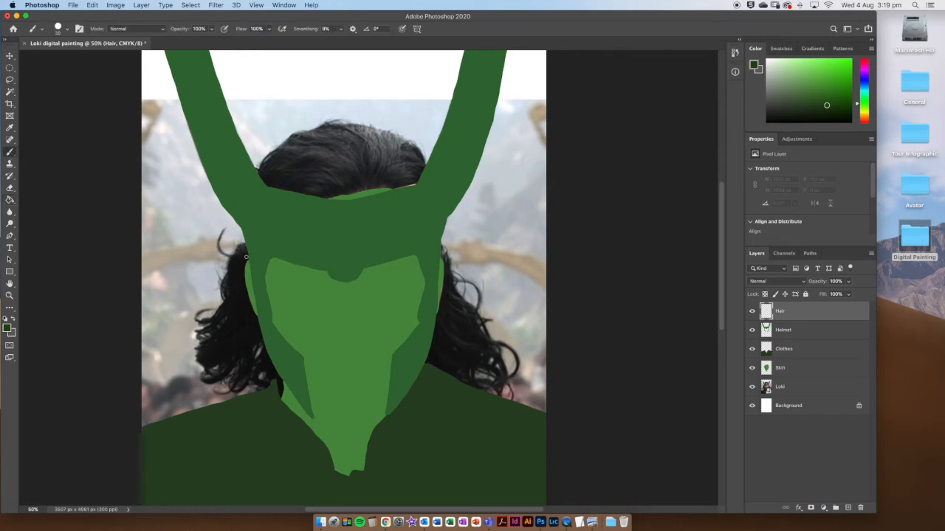
pyautogui.press('super+equal')
pyautogui.press('super+equal')
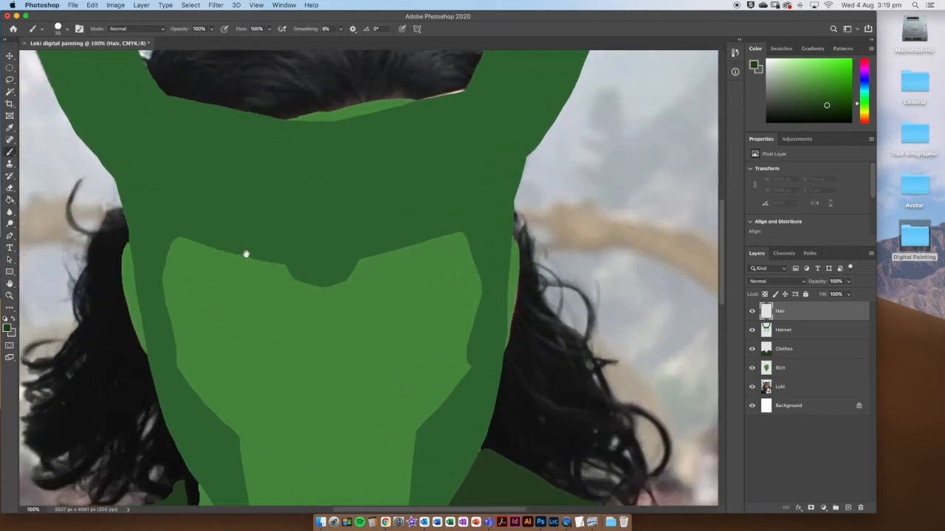
pyautogui.moveTo(246, 253); pyautogui.dragTo(464, 201)
pyautogui.moveTo(311, 144)
pyautogui.mouseDown()
pyautogui.moveTo(280, 191)
pyautogui.moveTo(272, 252)
pyautogui.moveTo(250, 291)
pyautogui.moveTo(223, 300)
pyautogui.moveTo(217, 319)
pyautogui.moveTo(224, 343)
pyautogui.moveTo(216, 373)
pyautogui.moveTo(230, 393)
pyautogui.moveTo(194, 324)
pyautogui.mouseUp()
pyautogui.moveTo(194, 324)
pyautogui.mouseDown()
pyautogui.moveTo(226, 343)
pyautogui.moveTo(262, 370)
pyautogui.moveTo(280, 350)
pyautogui.moveTo(321, 360)
pyautogui.mouseUp()
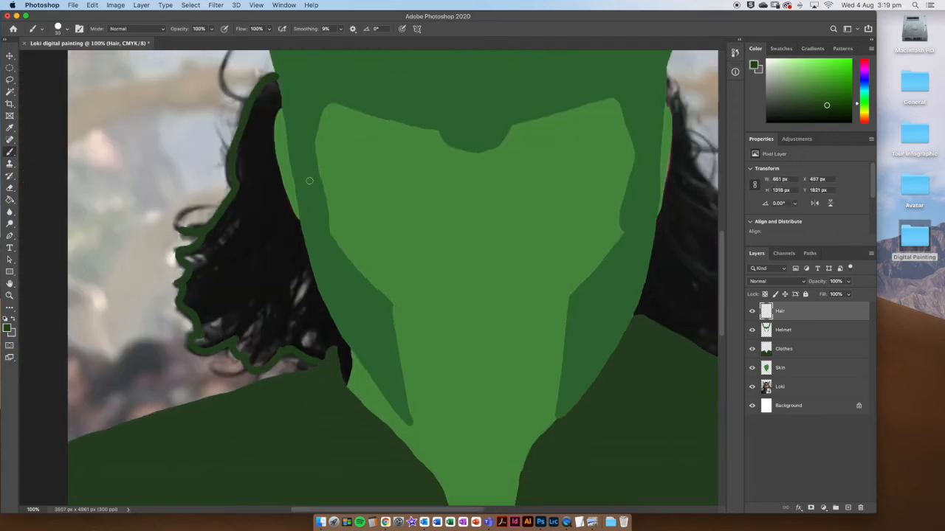
# - Outline the hair above the helmet and the curly locks on the right side of the face in the dark green
pyautogui.moveTo(369, 140); pyautogui.dragTo(155, 448)
pyautogui.moveTo(65, 385)
pyautogui.mouseDown()
pyautogui.moveTo(88, 244)
pyautogui.moveTo(99, 219)
pyautogui.moveTo(152, 174)
pyautogui.moveTo(225, 151)
pyautogui.moveTo(297, 153)
pyautogui.moveTo(364, 170)
pyautogui.moveTo(417, 220)
pyautogui.mouseUp()
pyautogui.moveTo(386, 250); pyautogui.dragTo(105, 30)
pyautogui.moveTo(169, 155)
pyautogui.mouseDown()
pyautogui.moveTo(211, 268)
pyautogui.moveTo(265, 355)
pyautogui.mouseUp()
pyautogui.moveTo(266, 356)
pyautogui.mouseDown()
pyautogui.moveTo(233, 195)
pyautogui.moveTo(294, 238)
pyautogui.moveTo(258, 273)
pyautogui.mouseUp()
pyautogui.moveTo(252, 206); pyautogui.dragTo(282, 315)
pyautogui.moveTo(264, 277); pyautogui.dragTo(258, 307)
pyautogui.moveTo(243, 236); pyautogui.dragTo(279, 327)
pyautogui.moveTo(200, 170)
pyautogui.mouseDown()
pyautogui.moveTo(252, 203)
pyautogui.moveTo(240, 234)
pyautogui.mouseUp()
pyautogui.moveTo(255, 243); pyautogui.dragTo(273, 246)
# - Close the hair outline with a line across the neck and one down the right side of the helmet
pyautogui.hscroll(-10, 273, 247)
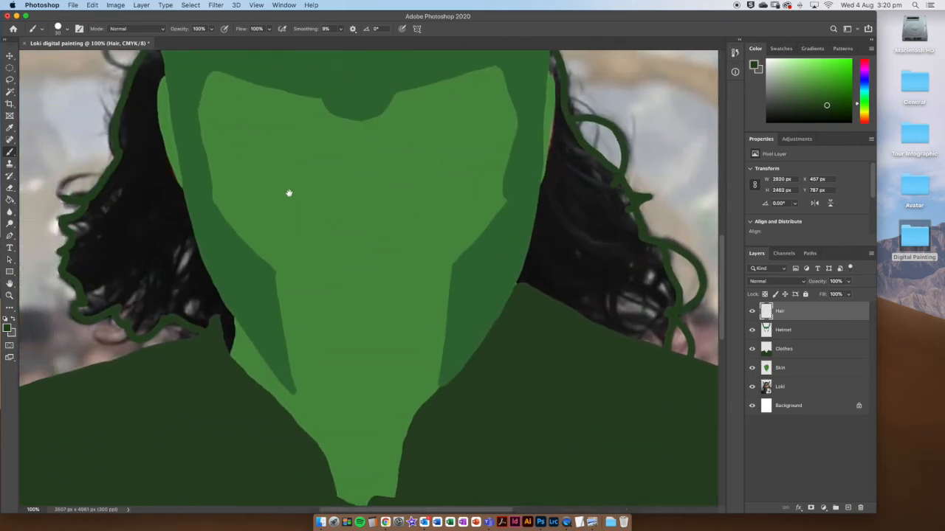
pyautogui.scroll(-5, 277, 384)
pyautogui.hscroll(5, 276, 384)
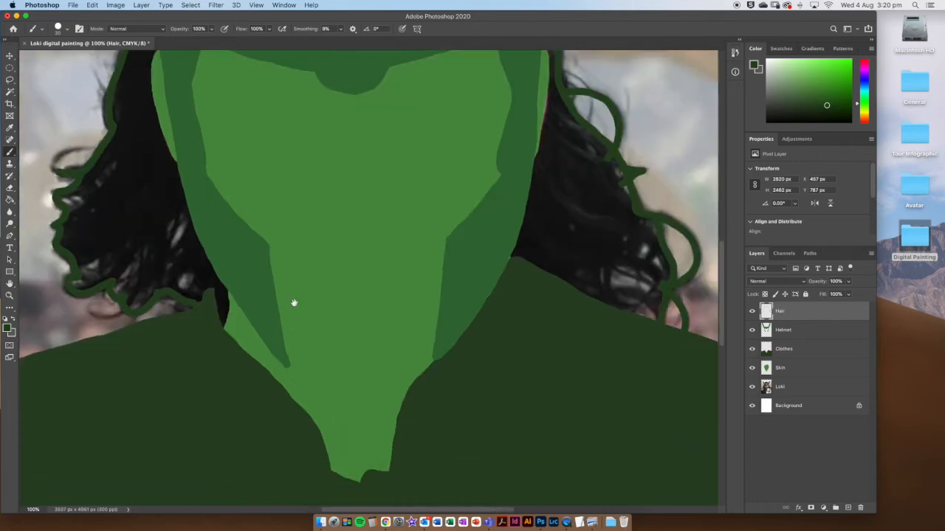
pyautogui.moveTo(220, 318); pyautogui.dragTo(404, 391)
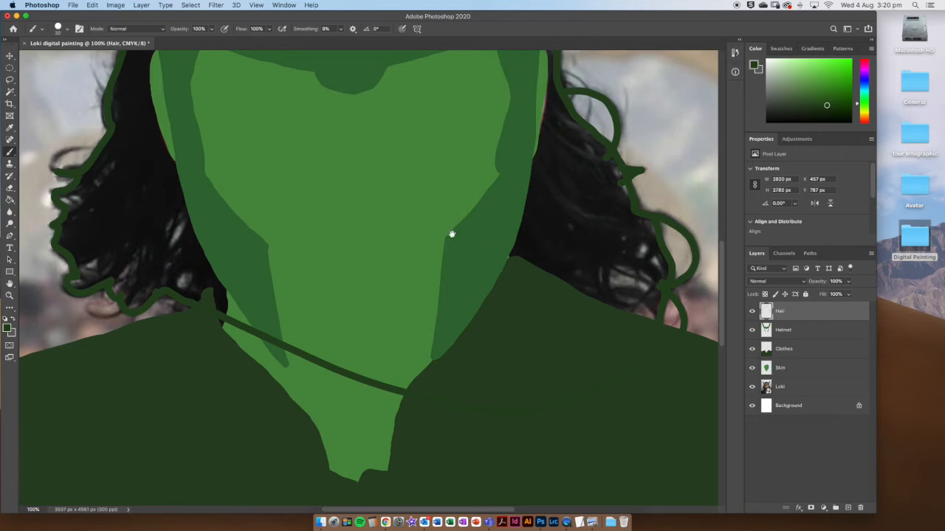
pyautogui.scroll(10, 449, 232)
pyautogui.moveTo(446, 330); pyautogui.dragTo(445, 328)
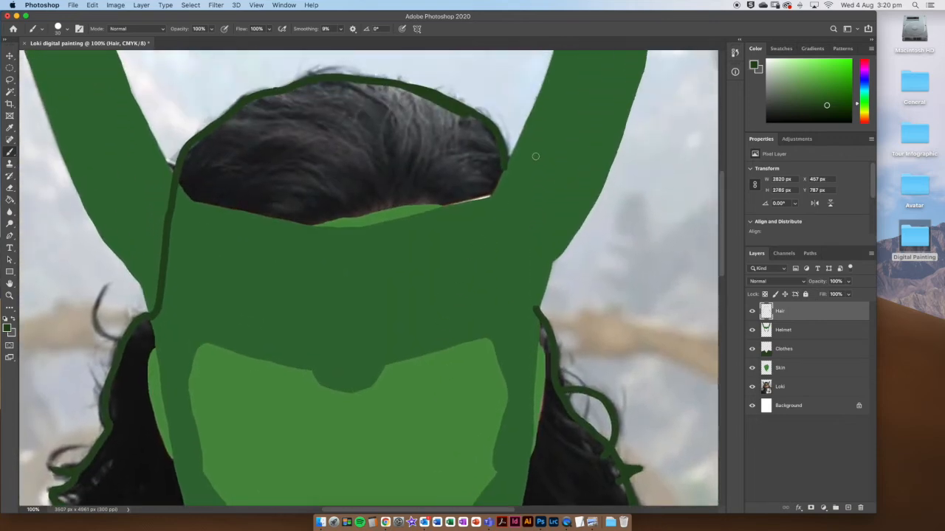
pyautogui.moveTo(502, 166)
pyautogui.mouseDown()
pyautogui.moveTo(504, 257)
pyautogui.moveTo(536, 310)
pyautogui.mouseUp()
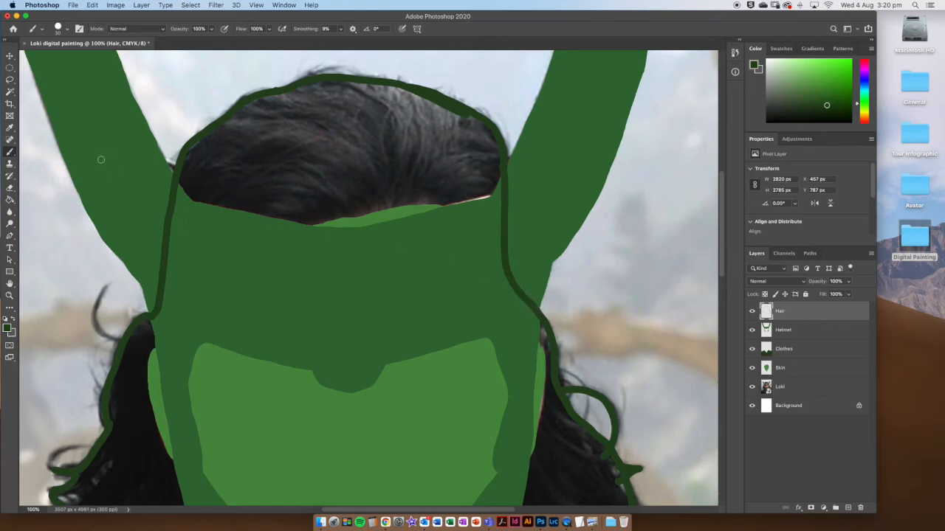
# - Fill the closed hair outline with the dark green using the Paint Bucket tool
pyautogui.click(10, 201)
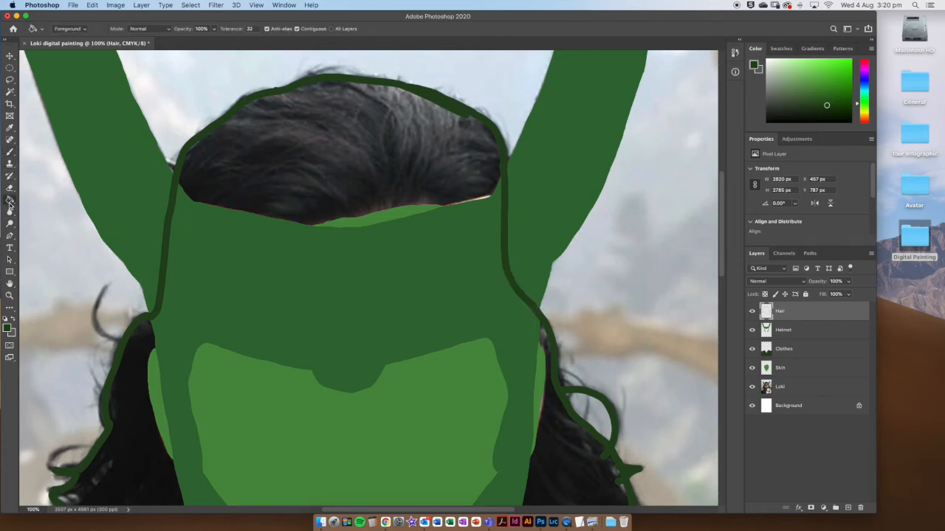
pyautogui.click(253, 190)
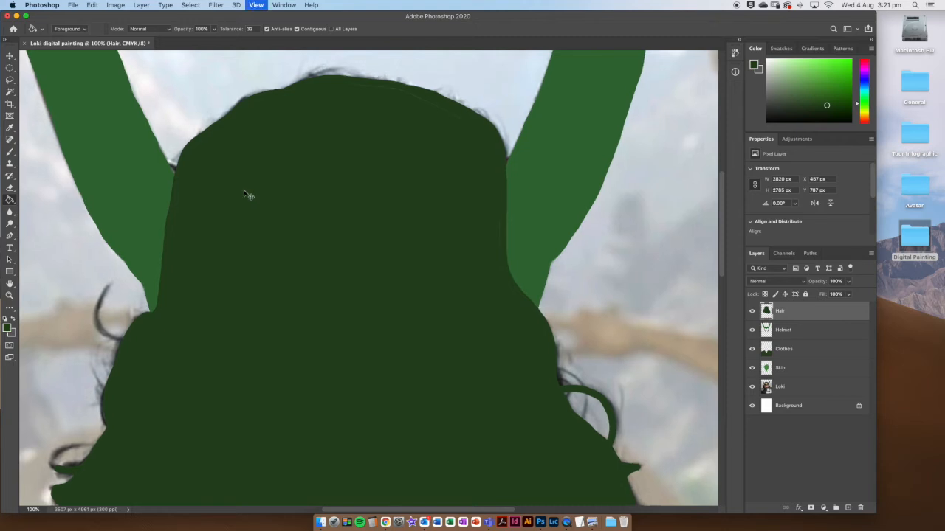
pyautogui.press('super+minus')
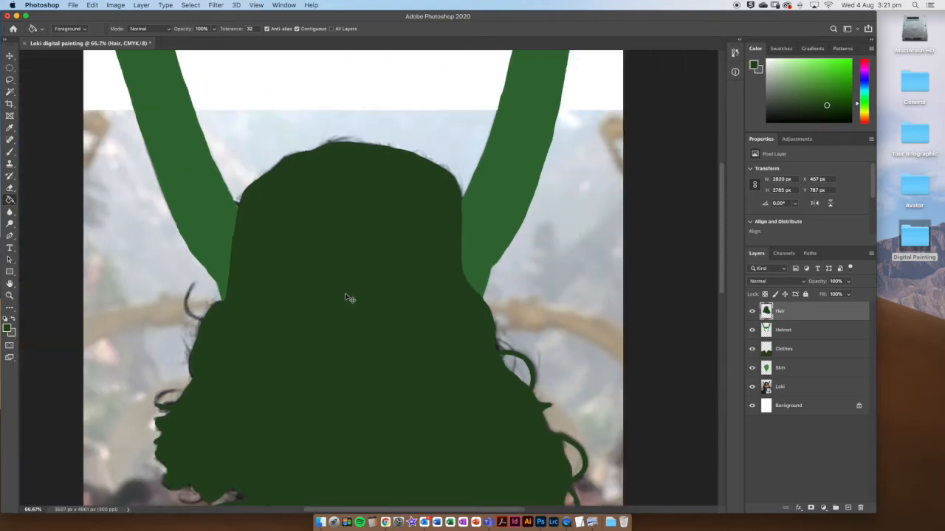
pyautogui.press('super+minus')
pyautogui.moveTo(347, 298); pyautogui.dragTo(311, 172)
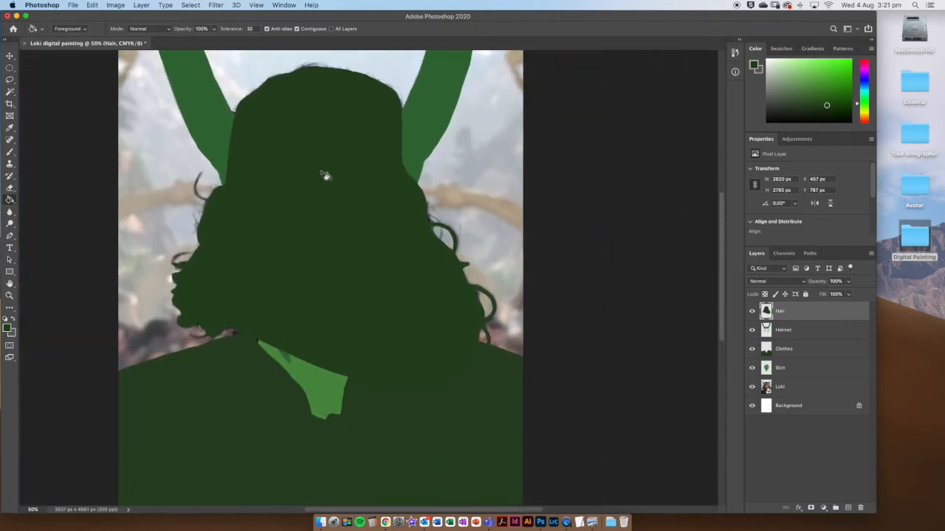
# - Move the Hair layer below the Skin layer, directly above the Loki photo layer
pyautogui.hotkey('alt', 'BackSpace')
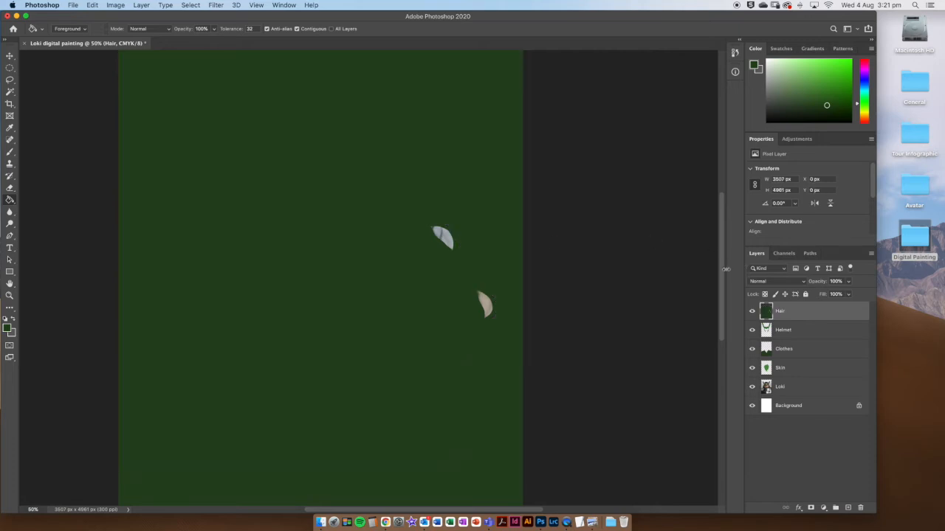
pyautogui.press('super+z')
pyautogui.moveTo(804, 311); pyautogui.dragTo(800, 377)
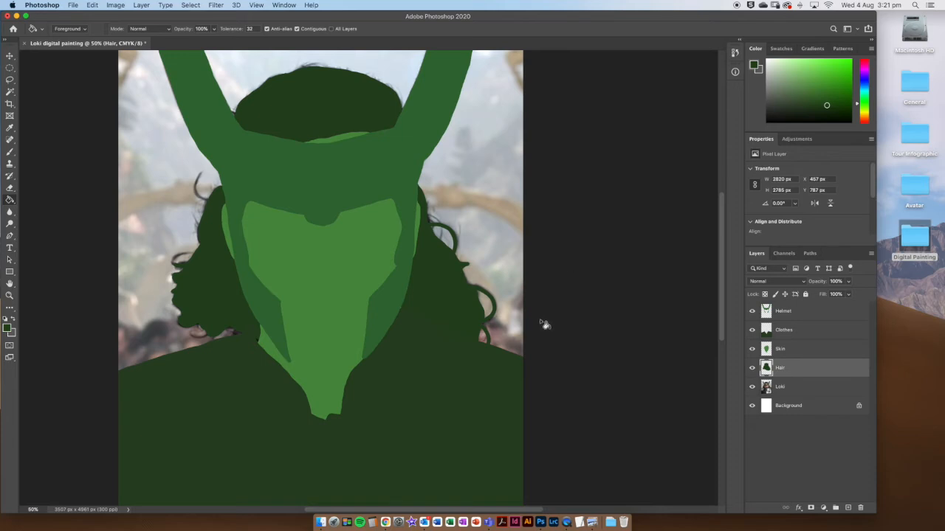
# - Bring up the Loki.jpeg reference photo in Preview, then resize its window and move it aside
pyautogui.click(592, 524)
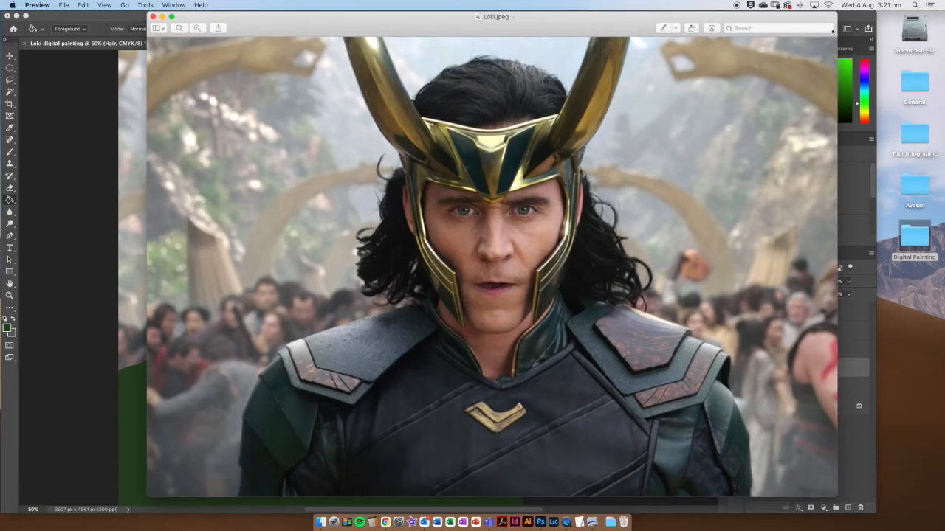
pyautogui.moveTo(837, 15); pyautogui.dragTo(547, 203)
pyautogui.moveTo(338, 202); pyautogui.dragTo(752, 217)
# - Switch back to Photoshop and enlarge its window to fill the screen
pyautogui.click(590, 93)
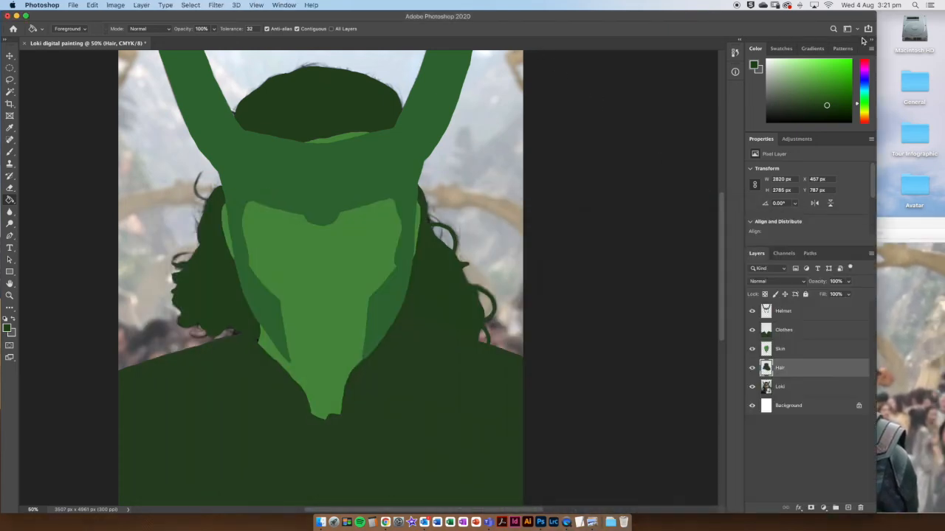
pyautogui.doubleClick(875, 16)
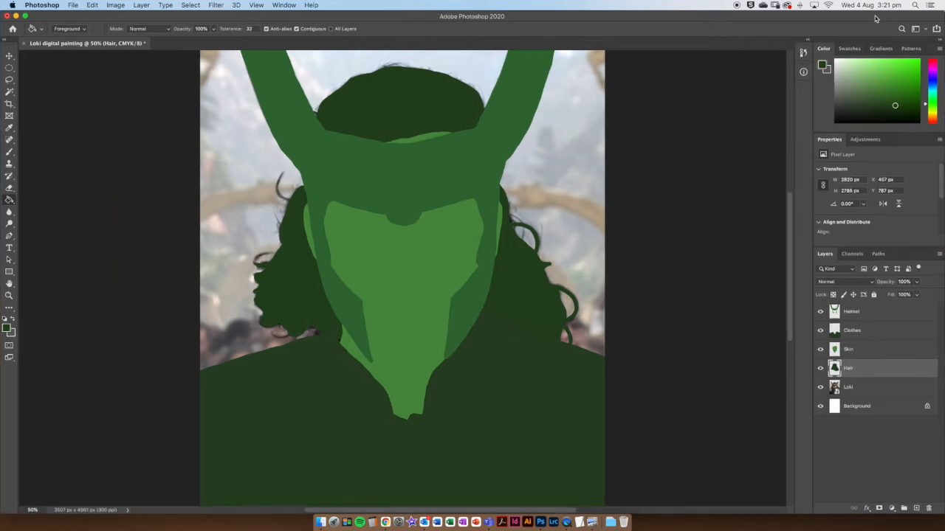
# - Shrink the Photoshop window so the Loki.jpeg reference photo stays visible beside it, with the figure centred on the canvas
pyautogui.doubleClick(874, 16)
pyautogui.moveTo(861, 10); pyautogui.dragTo(686, 11)
pyautogui.moveTo(696, 223); pyautogui.dragTo(708, 116)
pyautogui.moveTo(585, 364); pyautogui.dragTo(337, 455)
pyautogui.moveTo(656, 58); pyautogui.dragTo(823, 52)
pyautogui.click(499, 189)
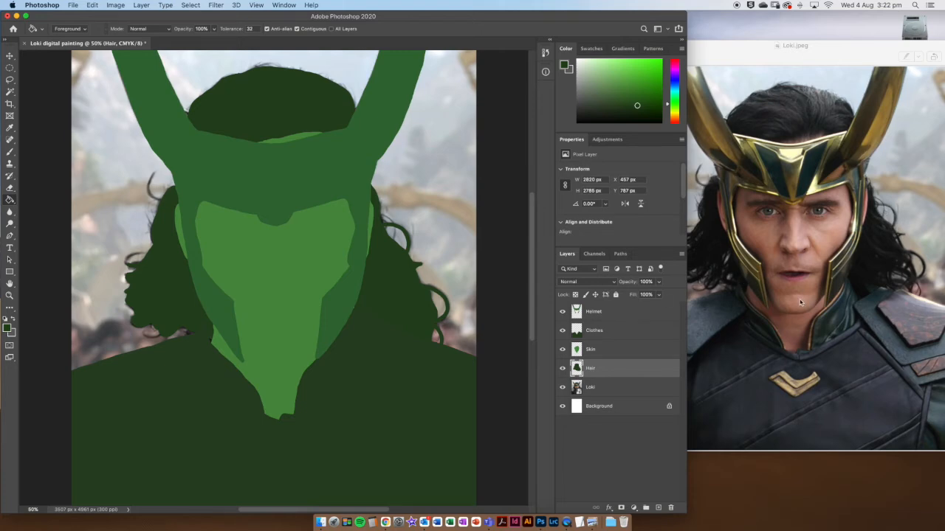
# - Add a new layer above Helmet, clip it to the Helmet layer and name it Helmet highlights
pyautogui.click(638, 315)
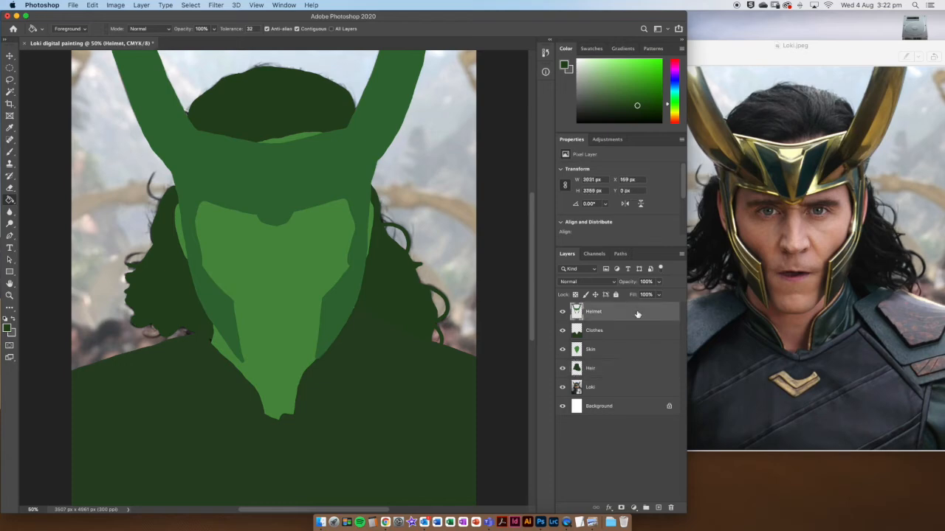
pyautogui.click(657, 509)
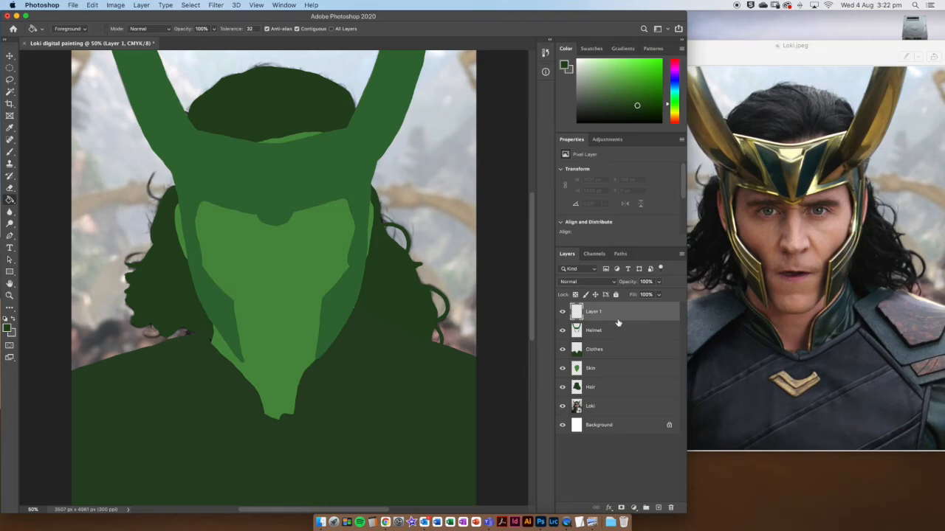
pyautogui.moveTo(618, 323); pyautogui.dragTo(618, 316)
pyautogui.keyDown('alt'); pyautogui.click(620, 319); pyautogui.keyUp('alt')
pyautogui.doubleClick(601, 313)
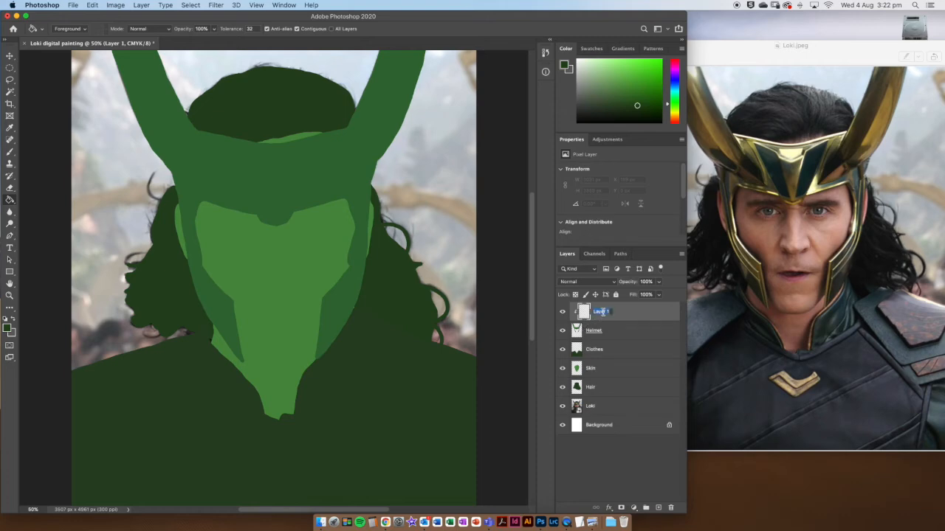
pyautogui.write('H')
pyautogui.press('Return')
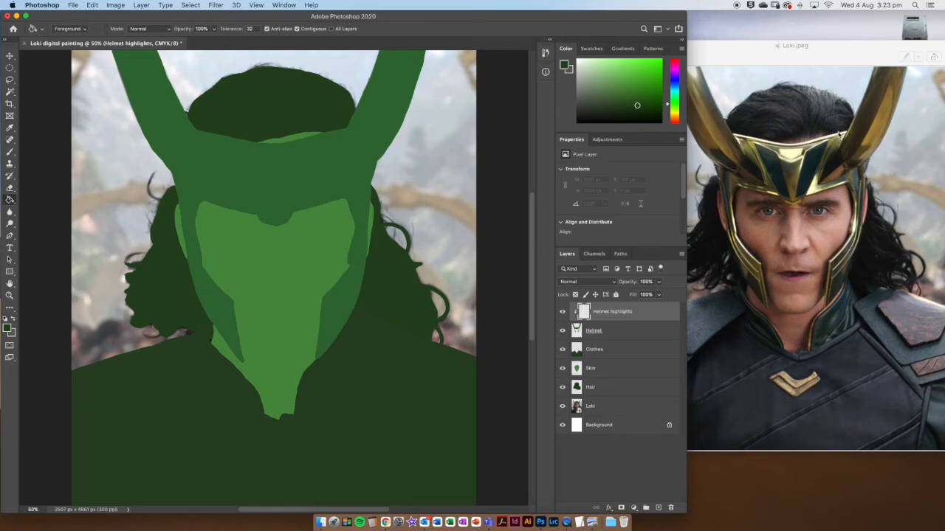
# - Set up the Brush tool with the Hard Round Pressure Opacity preset and choose a bright green foreground colour
pyautogui.press('b')
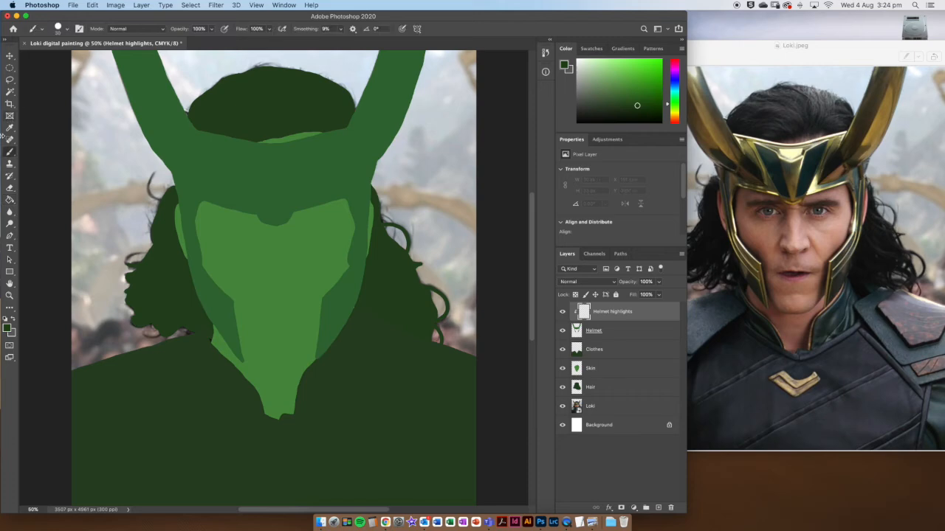
pyautogui.click(67, 30)
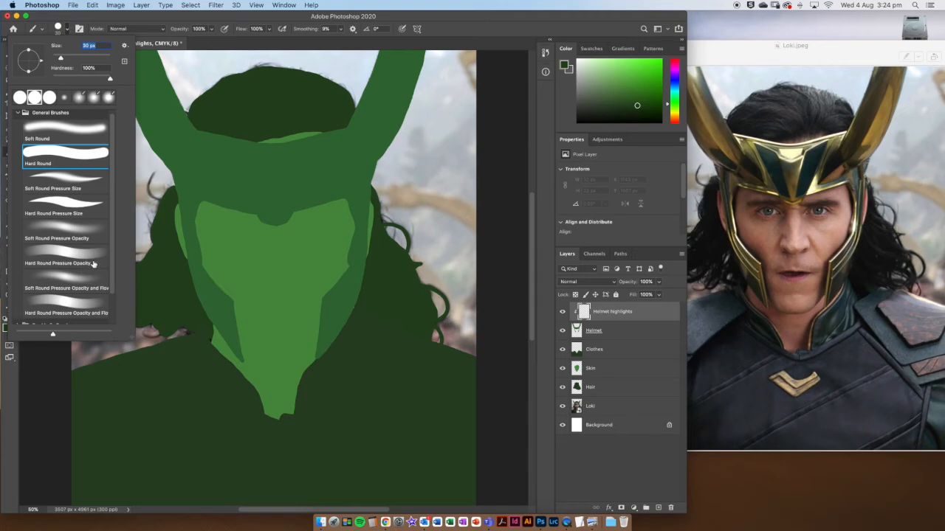
pyautogui.click(90, 260)
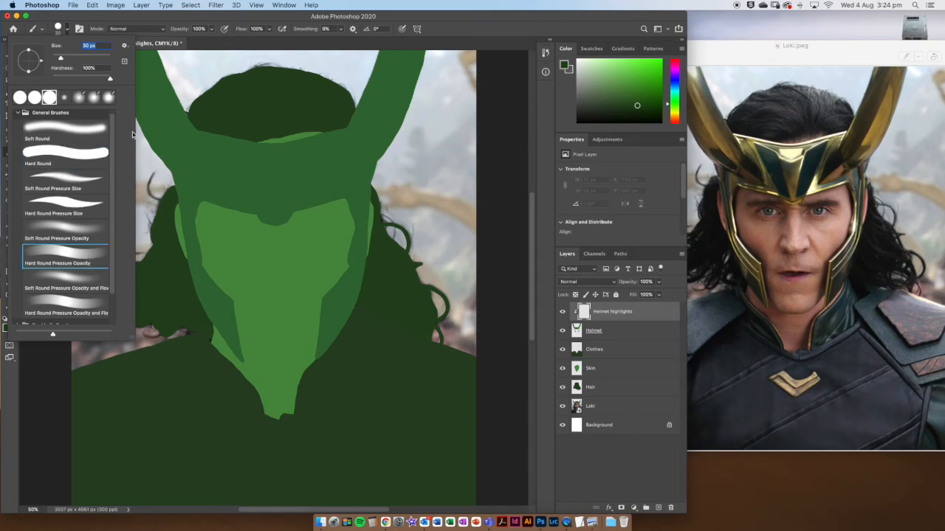
pyautogui.click(237, 19)
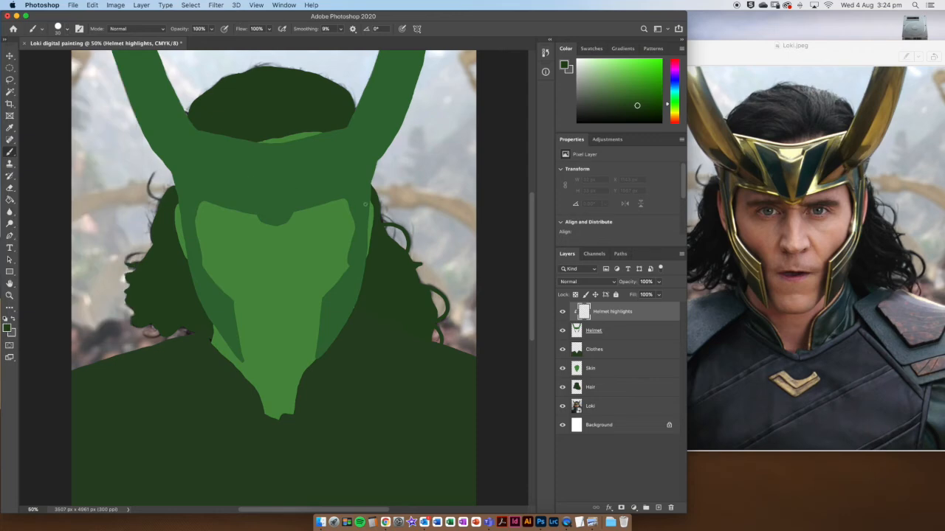
pyautogui.moveTo(639, 103); pyautogui.dragTo(639, 94)
pyautogui.moveTo(641, 83); pyautogui.dragTo(644, 75)
pyautogui.moveTo(640, 72); pyautogui.dragTo(639, 72)
# - Paint a bright green highlight along the diagonal inner edge of the cheek guard on the picture's right side
pyautogui.press('super+plus')
pyautogui.moveTo(376, 313); pyautogui.dragTo(266, 300)
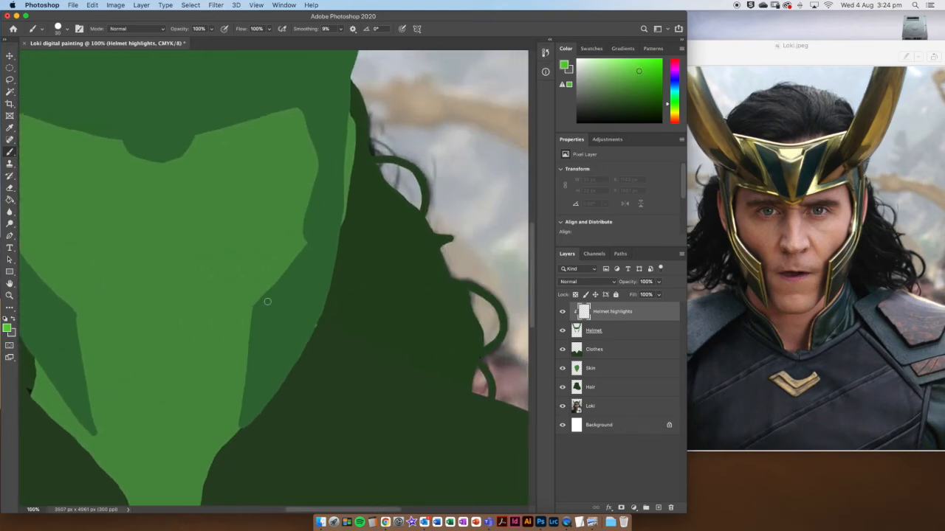
pyautogui.press('super+plus')
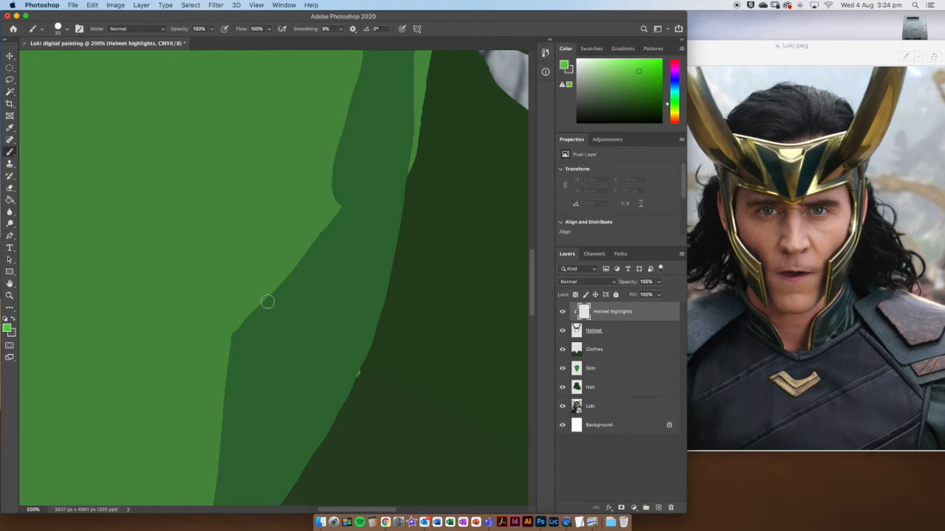
pyautogui.moveTo(233, 341); pyautogui.dragTo(303, 271)
pyautogui.moveTo(266, 313); pyautogui.dragTo(339, 222)
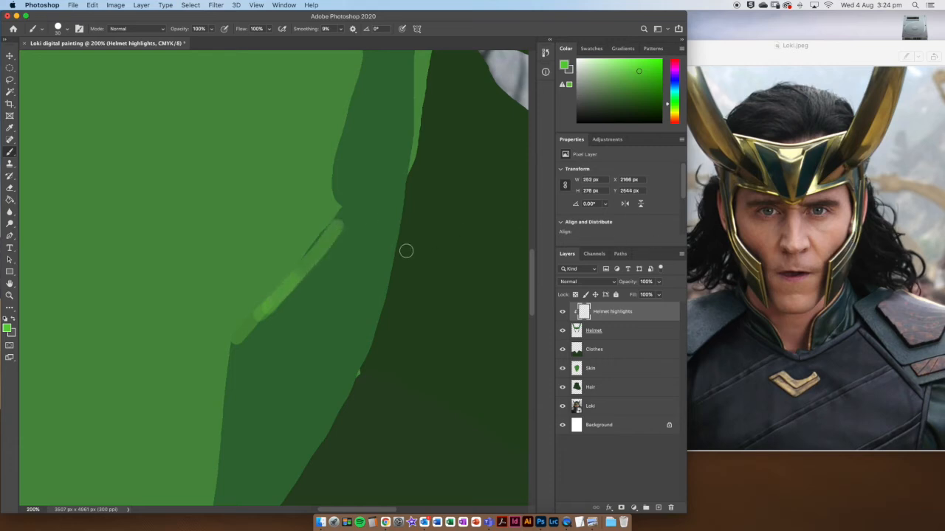
pyautogui.moveTo(340, 214); pyautogui.dragTo(235, 339)
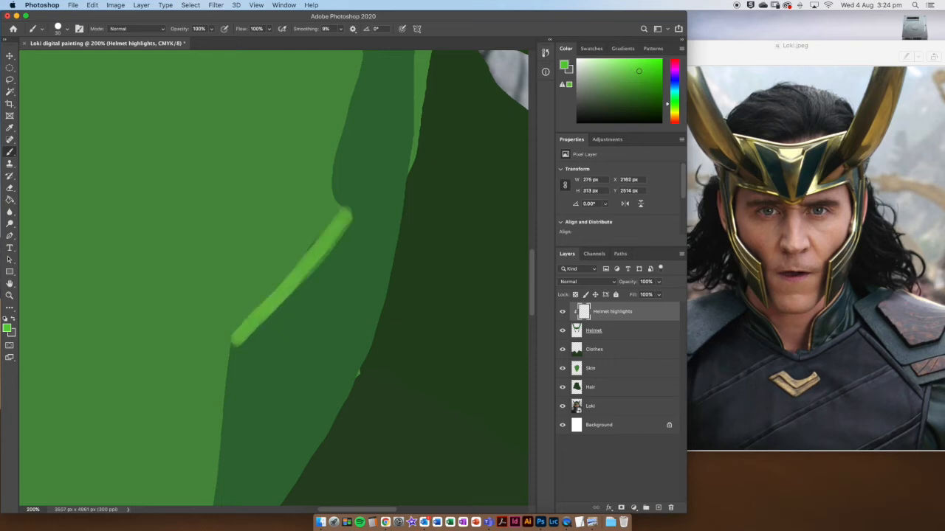
pyautogui.moveTo(284, 298)
pyautogui.mouseDown()
pyautogui.moveTo(343, 231)
pyautogui.moveTo(346, 208)
pyautogui.mouseUp()
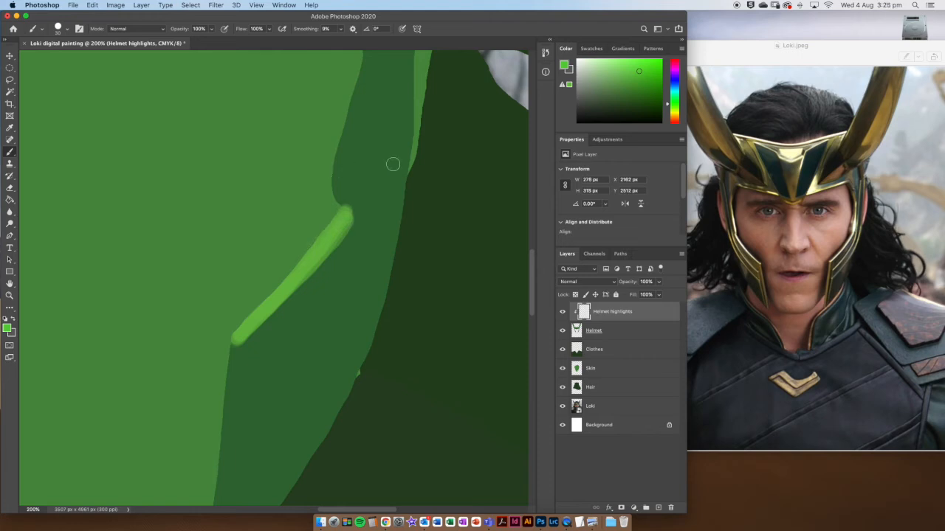
# - Try extending the highlight up around the corner, erase that extension and trim the outer edge of the diagonal highlight
pyautogui.moveTo(341, 205)
pyautogui.mouseDown()
pyautogui.moveTo(343, 149)
pyautogui.moveTo(342, 184)
pyautogui.mouseUp()
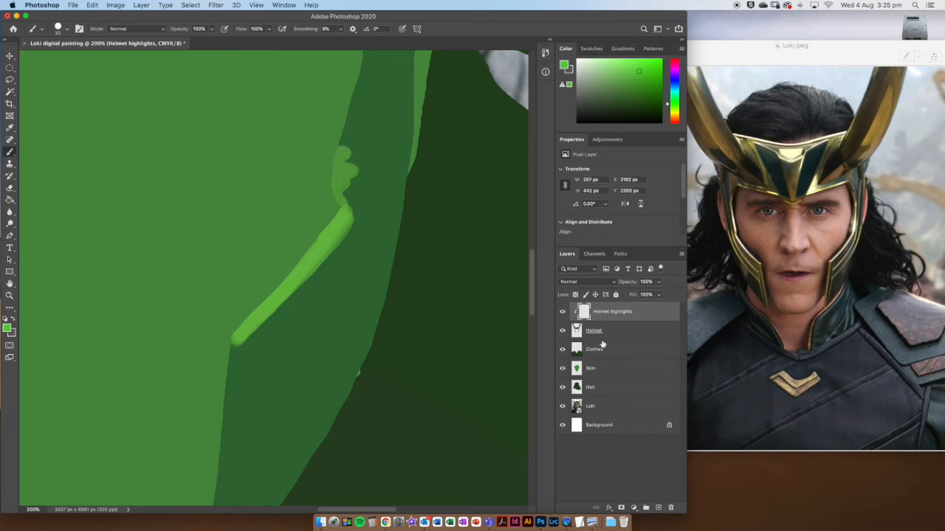
pyautogui.press('e')
pyautogui.moveTo(346, 150)
pyautogui.mouseDown()
pyautogui.moveTo(341, 190)
pyautogui.moveTo(359, 177)
pyautogui.moveTo(346, 193)
pyautogui.mouseUp()
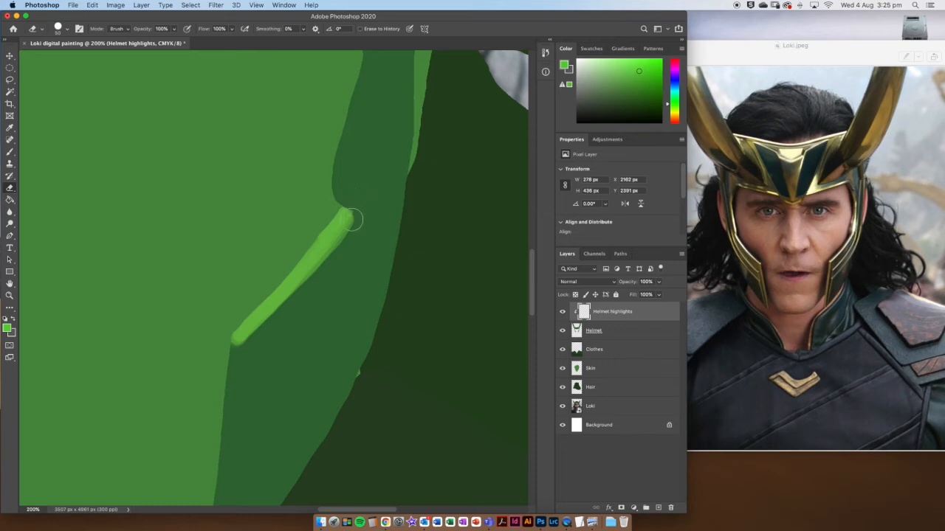
pyautogui.moveTo(365, 215); pyautogui.dragTo(287, 316)
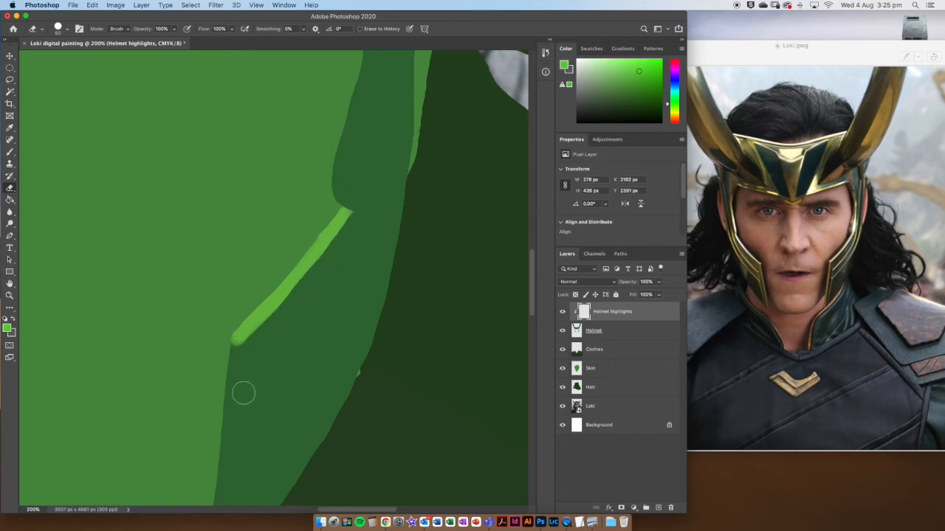
# - Brush a highlight strip up the helmet's side beside the eye, starting from the top of the diagonal highlight
pyautogui.press('b')
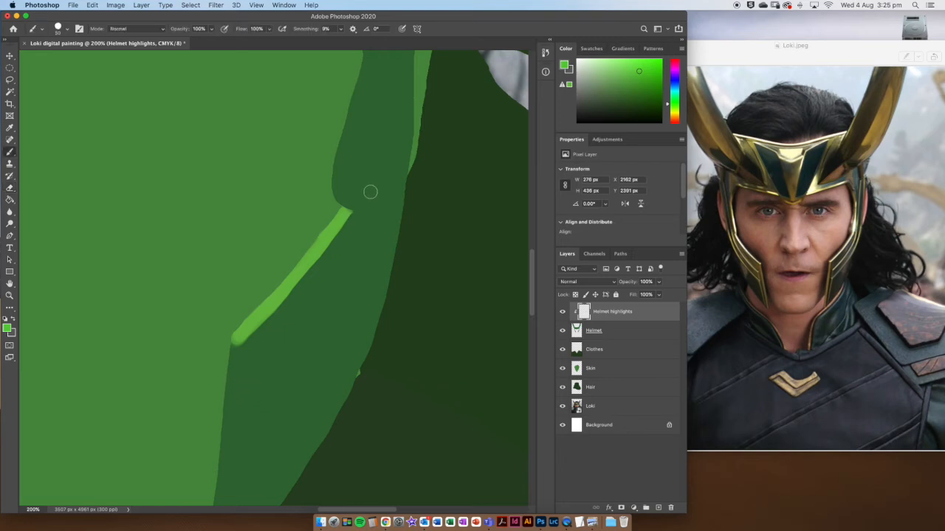
pyautogui.scroll(3, 369, 204)
pyautogui.hscroll(2, 369, 204)
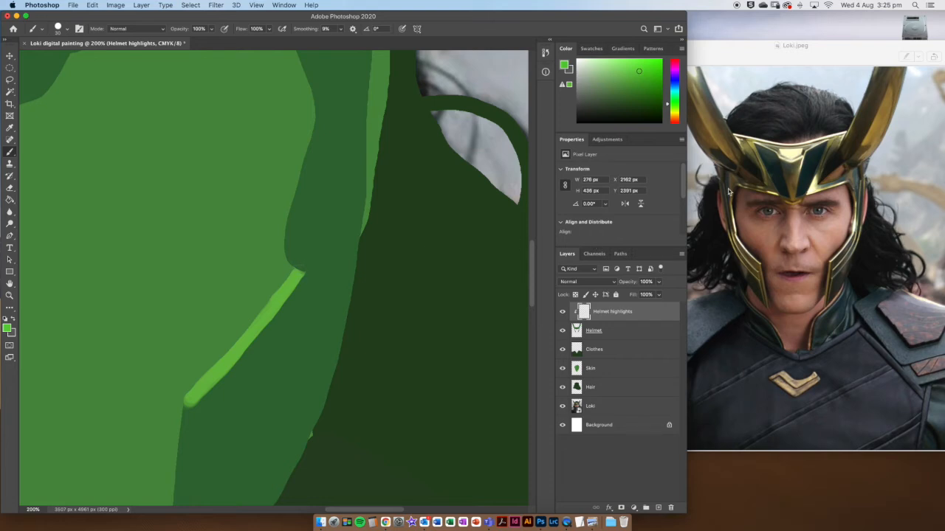
pyautogui.moveTo(301, 272); pyautogui.dragTo(311, 246)
pyautogui.moveTo(321, 167)
pyautogui.mouseDown()
pyautogui.moveTo(323, 154)
pyautogui.moveTo(299, 267)
pyautogui.mouseUp()
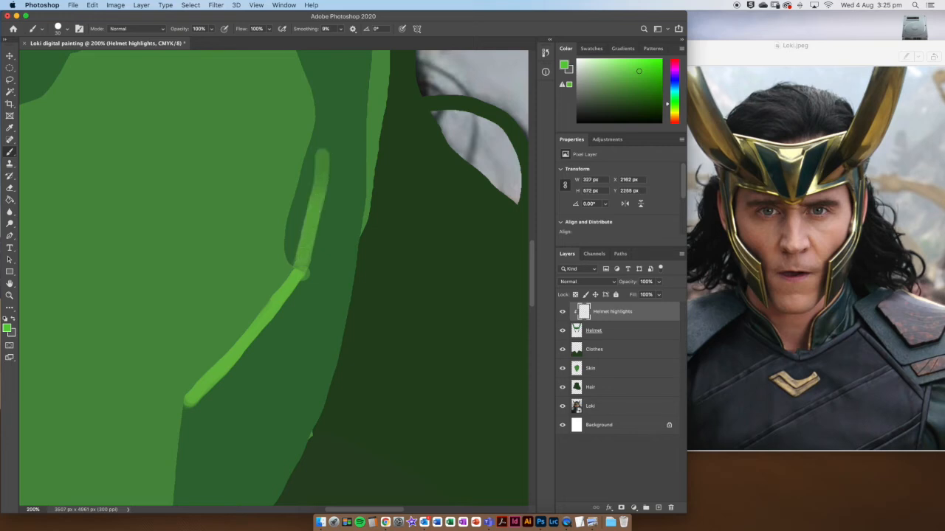
# - Lower the Helmet layer's opacity to 57% and hide the Skin and Hair layers to reveal the photo beneath
pyautogui.click(601, 340)
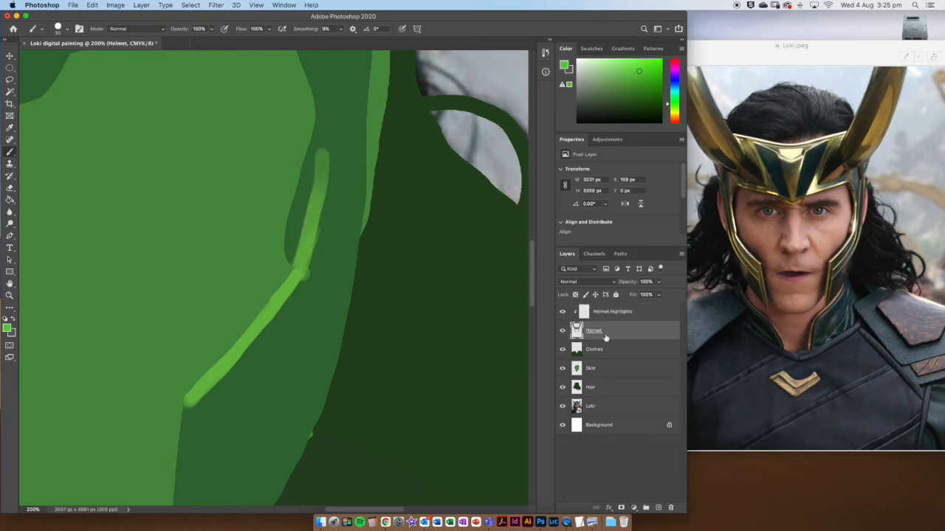
pyautogui.click(659, 284)
pyautogui.moveTo(660, 295); pyautogui.dragTo(641, 294)
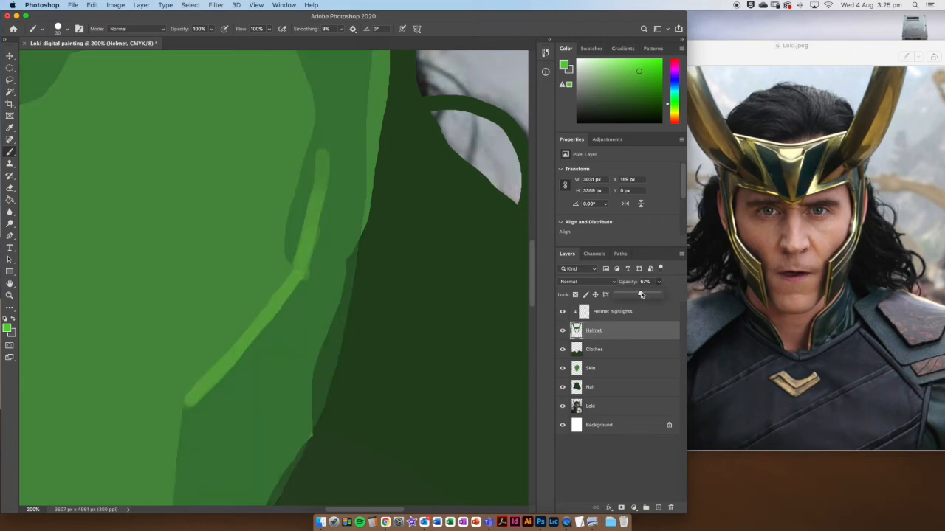
pyautogui.click(562, 370)
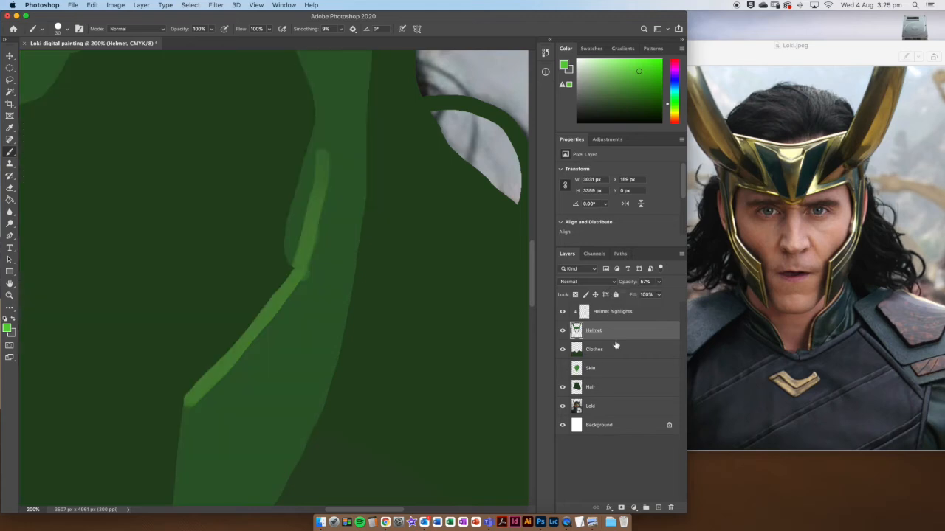
pyautogui.click(562, 389)
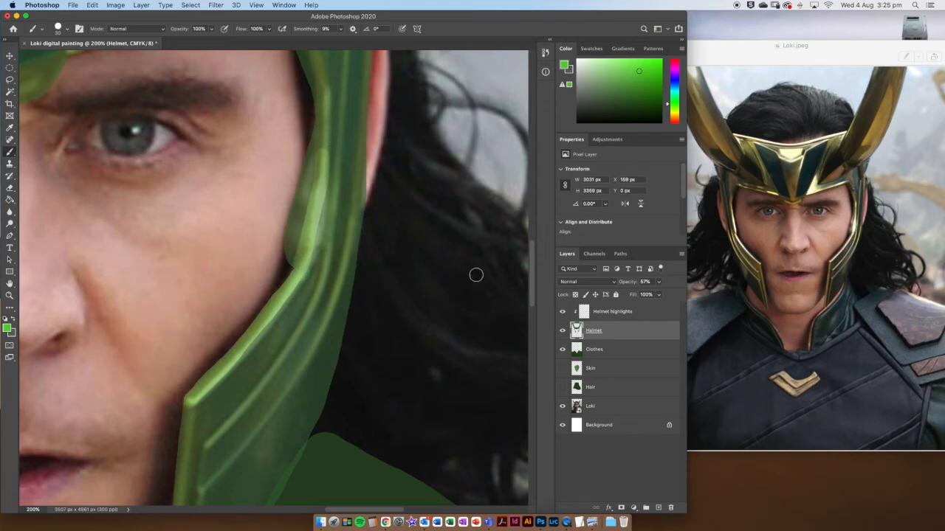
# - On the Helmet highlights layer, paint more highlight along the curved inner edge just above the cheek guard's corner
pyautogui.click(648, 319)
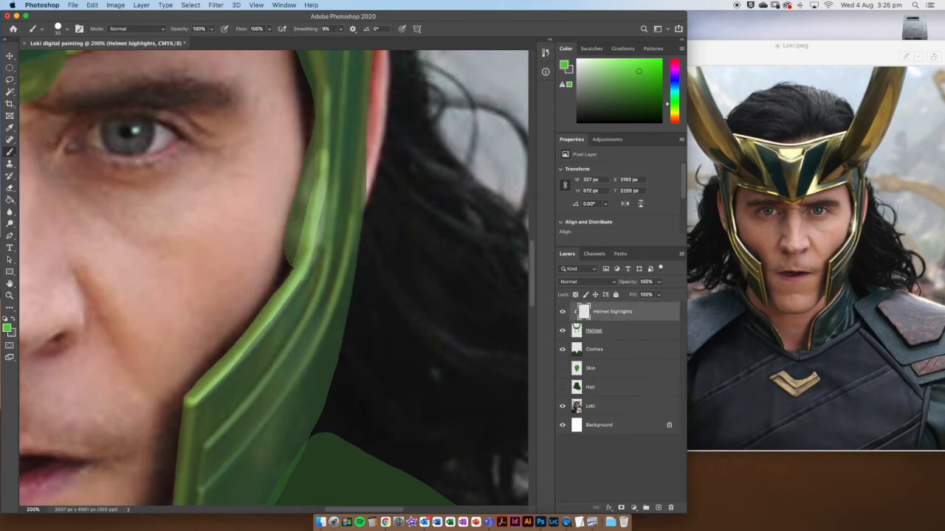
pyautogui.click(637, 330)
pyautogui.click(647, 314)
pyautogui.moveTo(299, 229); pyautogui.dragTo(298, 253)
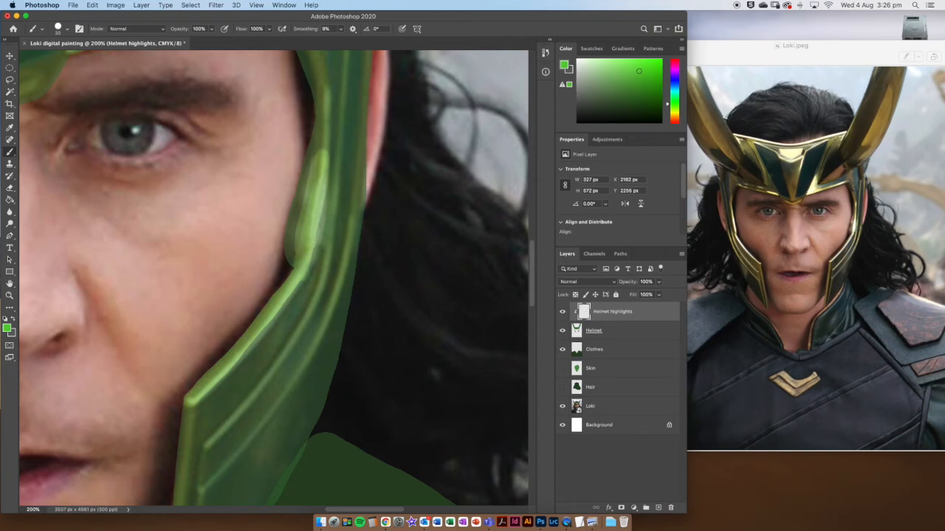
# - Check the highlights with the Helmet layer at 100% opacity and undo the stray erasing made on that layer
pyautogui.click(620, 331)
pyautogui.moveTo(658, 281); pyautogui.dragTo(684, 295)
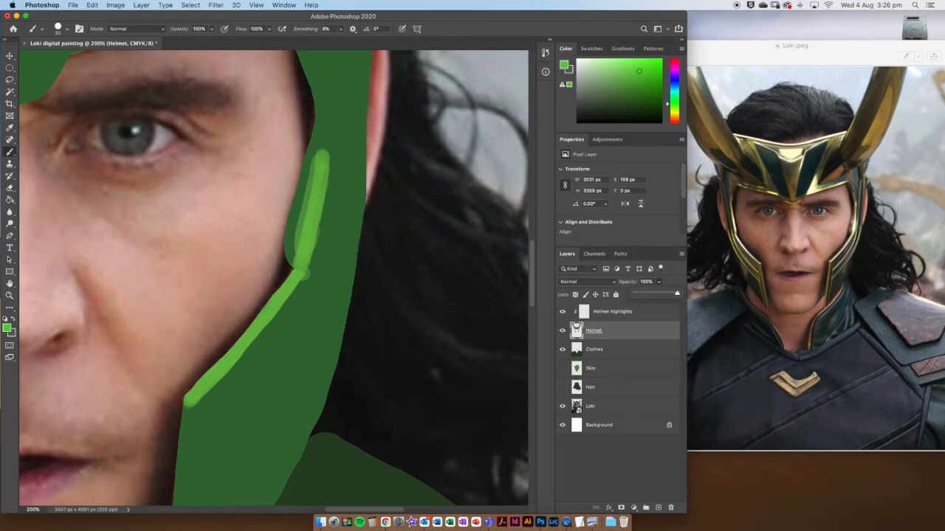
pyautogui.moveTo(344, 114); pyautogui.dragTo(341, 144)
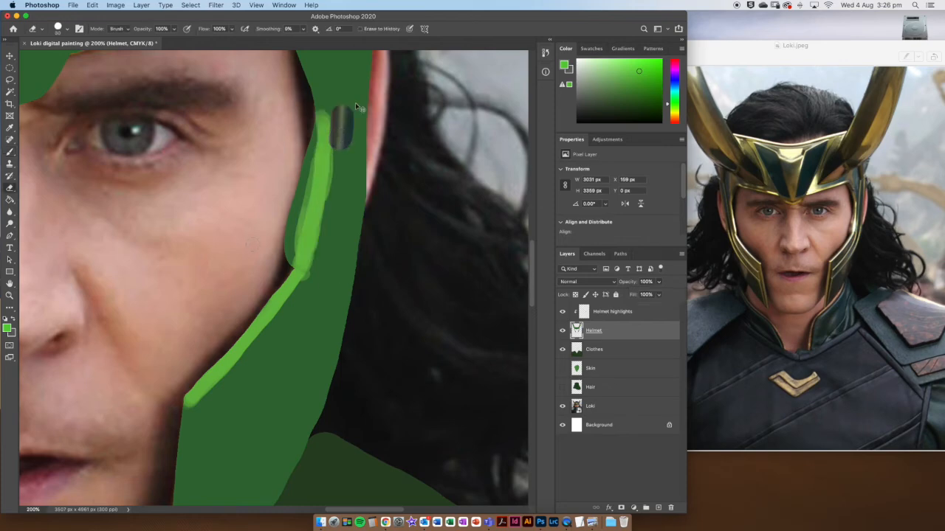
pyautogui.press('super+z')
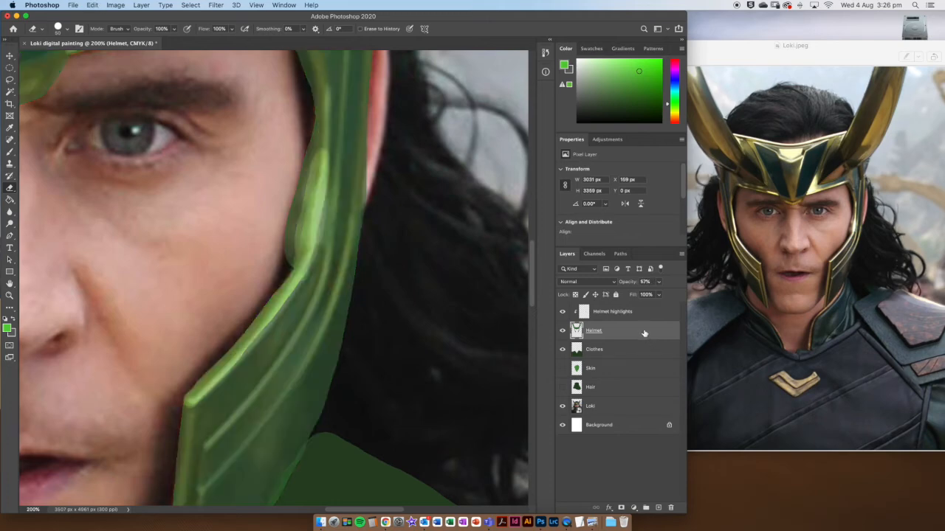
# - On the Helmet highlights layer, extend the highlight up the helmet's inner ridge beside the eye with a 15 px brush
pyautogui.click(635, 312)
pyautogui.press('b')
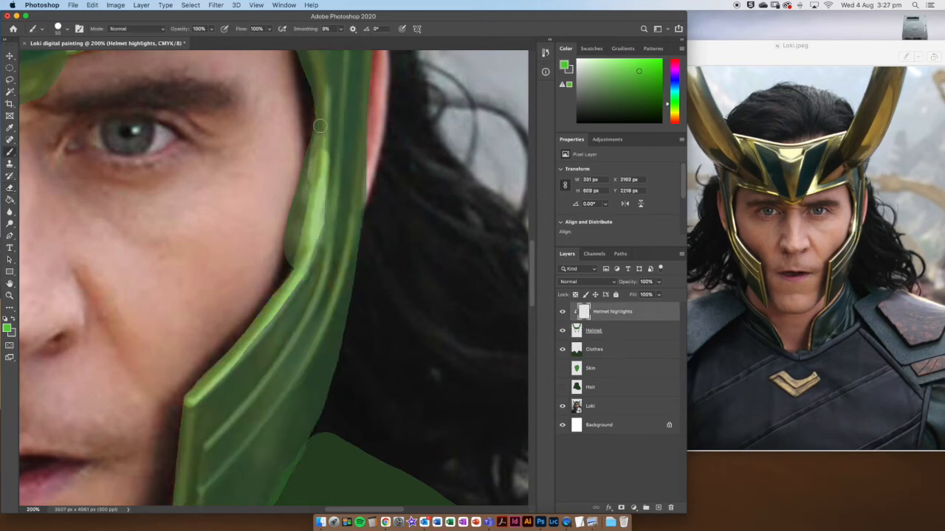
pyautogui.press('[')
pyautogui.press('[')
pyautogui.press('[')
pyautogui.moveTo(327, 90); pyautogui.dragTo(327, 144)
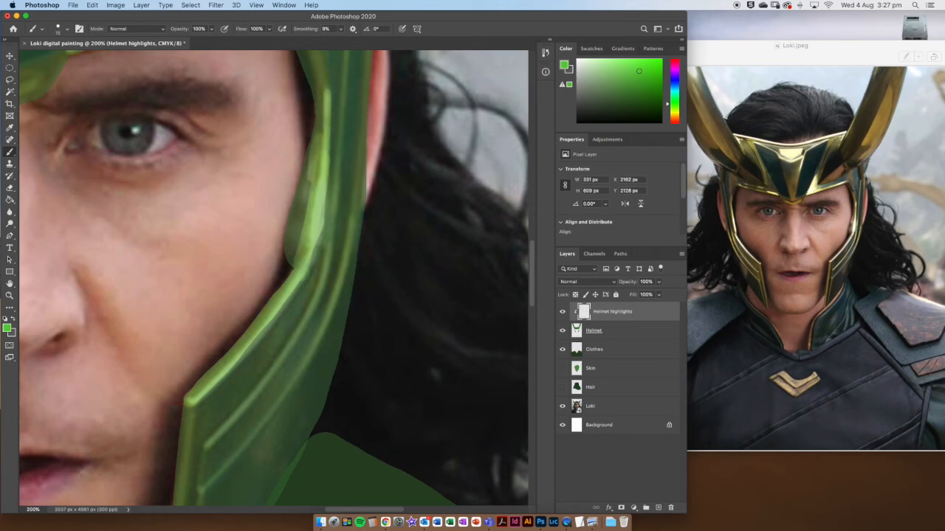
# - Erase the excess highlight on both sides of the ridge beside the eye to give it a clean, thin edge
pyautogui.press('e')
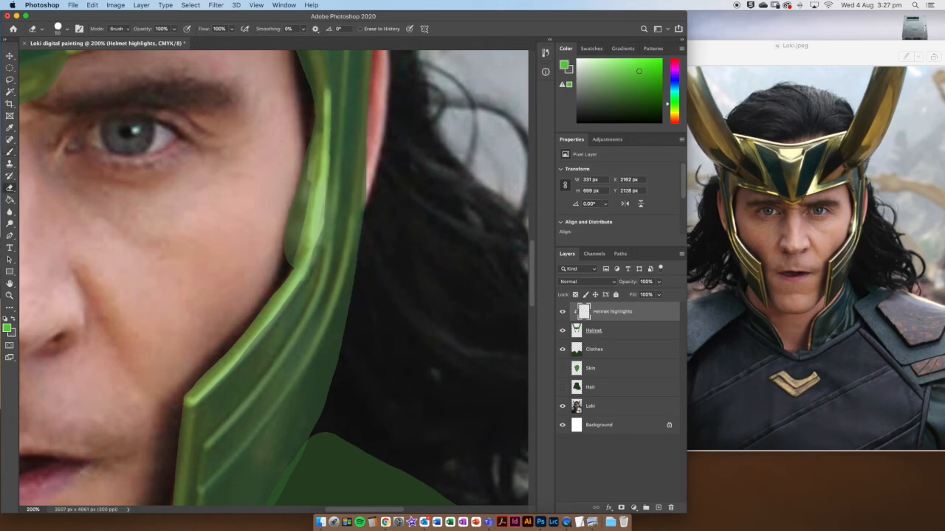
pyautogui.moveTo(317, 104); pyautogui.dragTo(311, 101)
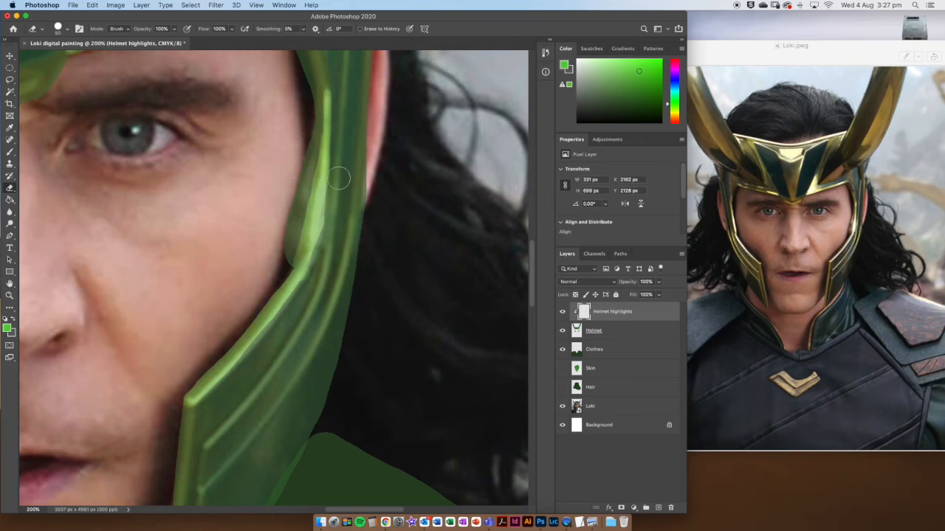
pyautogui.moveTo(342, 158); pyautogui.dragTo(325, 247)
# - Restore the Helmet layer to 100% opacity and paint a highlight down the lower cheek guard's front edge on Helmet highlights
pyautogui.scroll(-10, 314, 299)
pyautogui.press('b')
pyautogui.click(620, 330)
pyautogui.moveTo(658, 281)
pyautogui.mouseDown()
pyautogui.moveTo(661, 295)
pyautogui.moveTo(682, 296)
pyautogui.mouseUp()
pyautogui.click(619, 312)
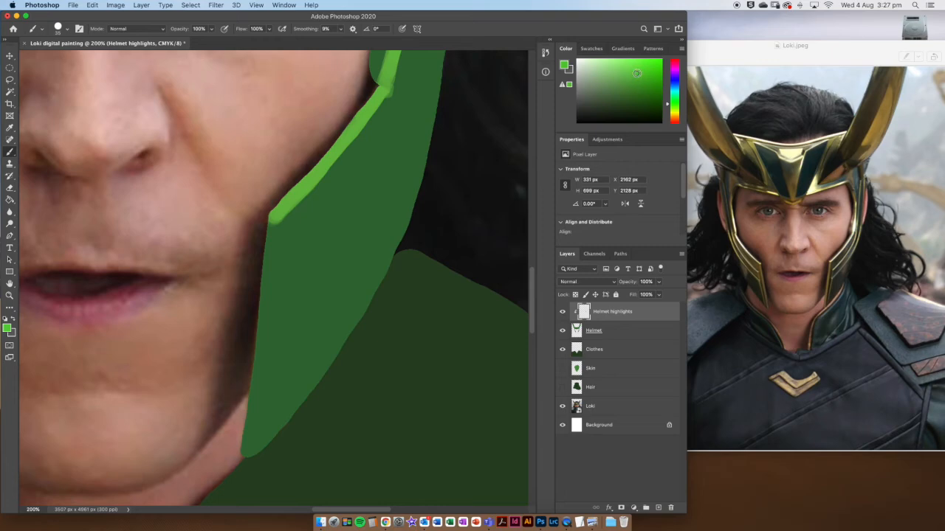
pyautogui.moveTo(266, 214)
pyautogui.mouseDown()
pyautogui.moveTo(255, 289)
pyautogui.moveTo(246, 449)
pyautogui.moveTo(264, 217)
pyautogui.moveTo(244, 454)
pyautogui.mouseUp()
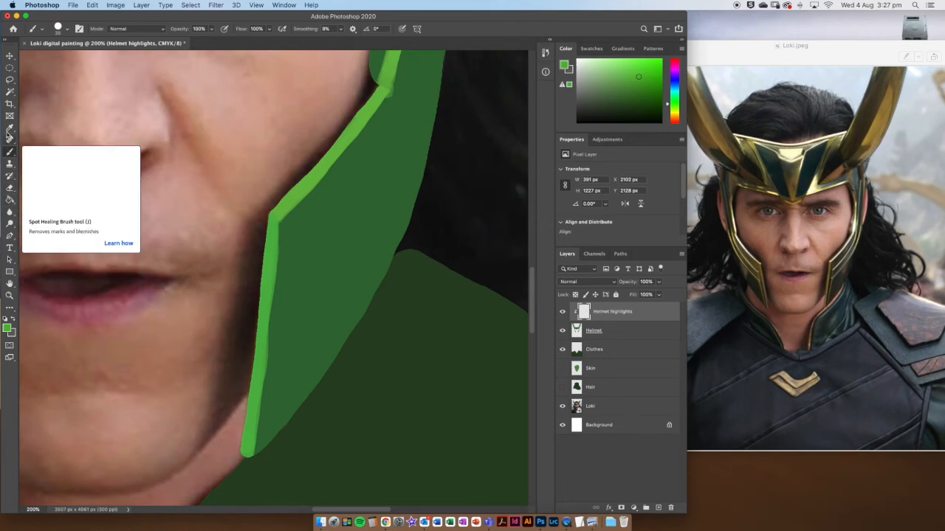
# - Sample the existing highlight green, make the Helmet layer semi-transparent and paint two thin ridge lines along the cheek guard on Helmet highlights
pyautogui.click(10, 128)
pyautogui.click(317, 171)
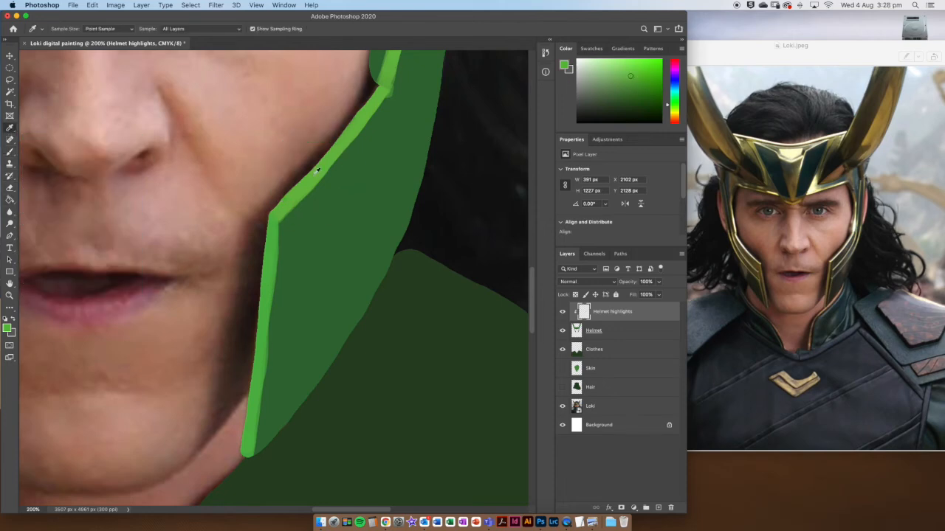
pyautogui.click(10, 152)
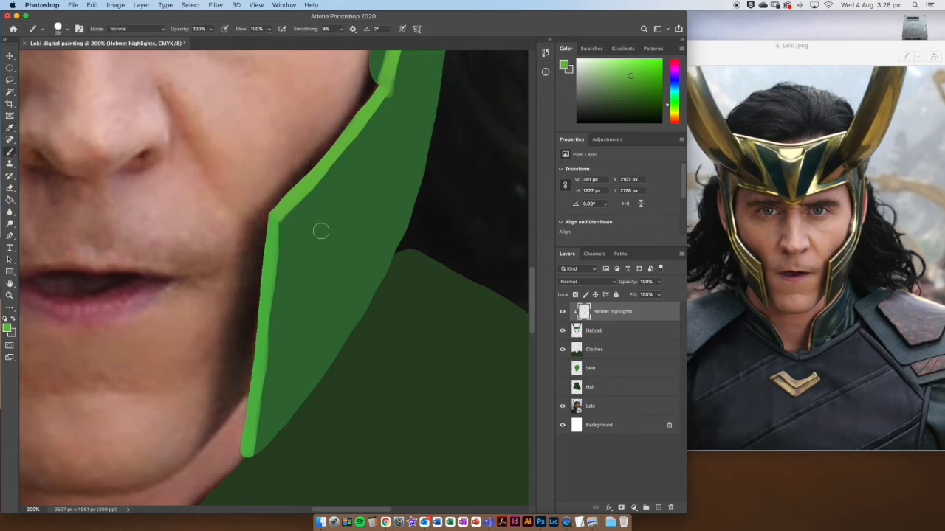
pyautogui.press('[')
pyautogui.click(654, 328)
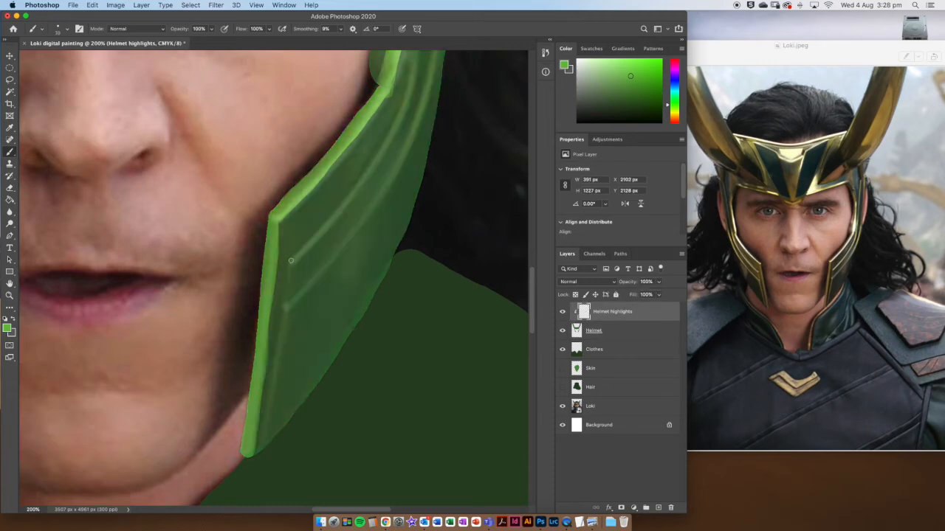
pyautogui.moveTo(294, 261); pyautogui.dragTo(377, 158)
pyautogui.scroll(4, 369, 152)
pyautogui.hscroll(3, 369, 152)
pyautogui.moveTo(322, 111); pyautogui.dragTo(295, 242)
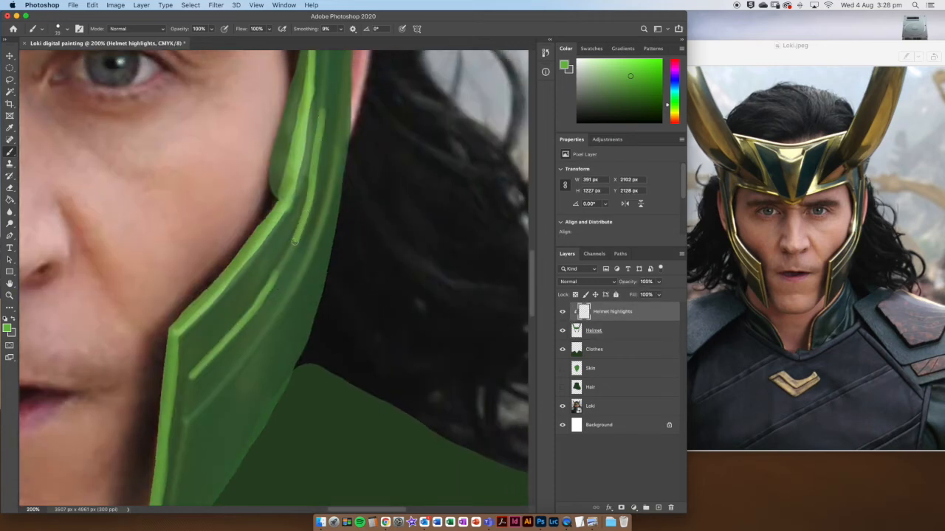
pyautogui.moveTo(322, 111)
pyautogui.mouseDown()
pyautogui.moveTo(301, 247)
pyautogui.moveTo(193, 419)
pyautogui.moveTo(303, 272)
pyautogui.moveTo(336, 155)
pyautogui.mouseUp()
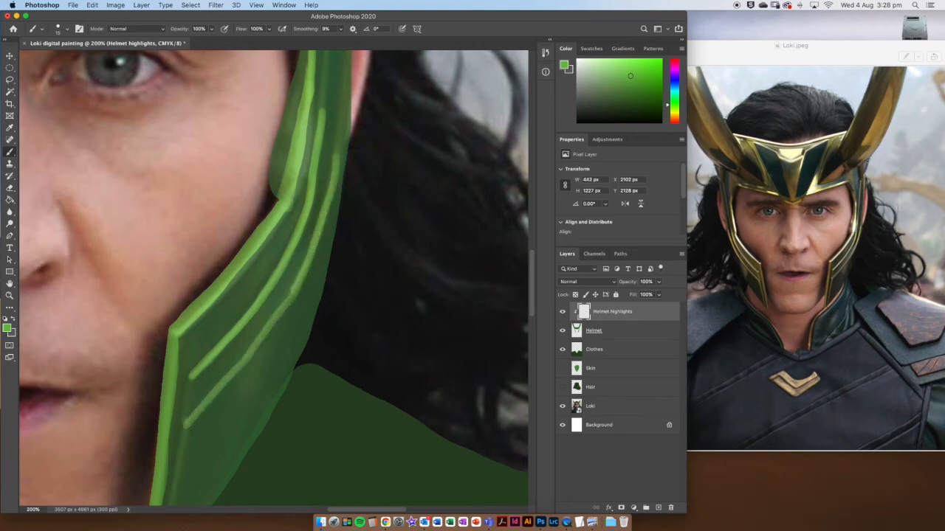
# - Extend both ridge highlights up the side of the helmet beside the eye to the temple
pyautogui.press('e')
pyautogui.press('b')
pyautogui.moveTo(305, 123); pyautogui.dragTo(239, 305)
pyautogui.moveTo(271, 92)
pyautogui.mouseDown()
pyautogui.moveTo(258, 284)
pyautogui.moveTo(269, 220)
pyautogui.mouseUp()
pyautogui.press('e')
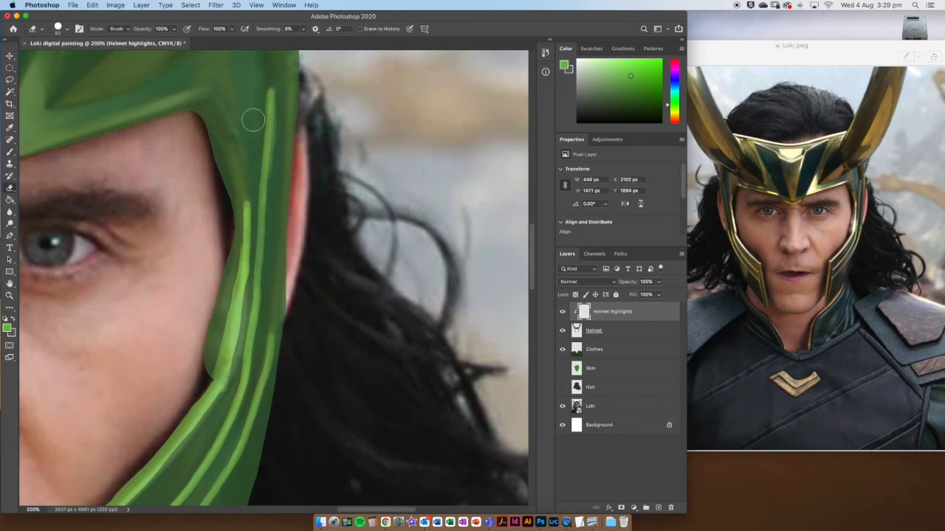
pyautogui.press('b')
pyautogui.moveTo(290, 81); pyautogui.dragTo(279, 216)
pyautogui.moveTo(285, 179); pyautogui.dragTo(268, 341)
pyautogui.scroll(5, 298, 148)
# - Erase the excess green along the two ridge lines beside the eye and repaint their uneven parts
pyautogui.press('e')
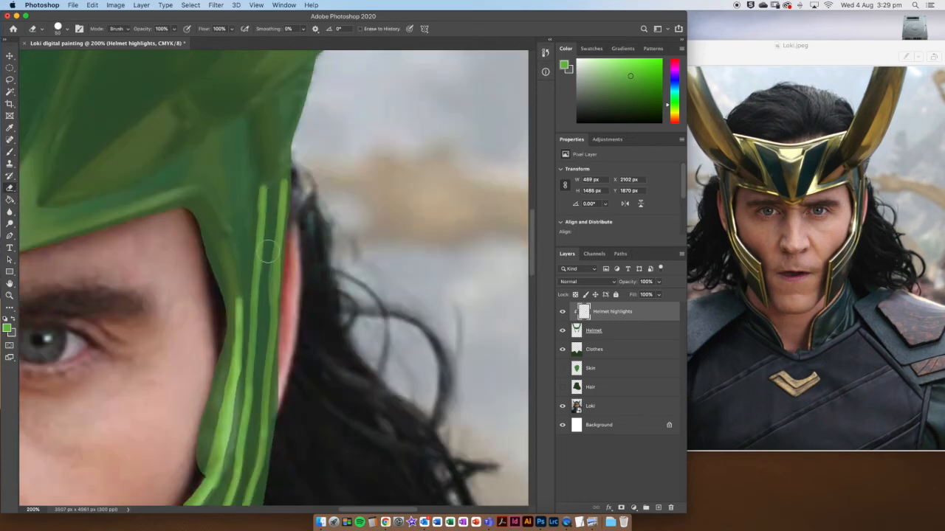
pyautogui.moveTo(271, 232); pyautogui.dragTo(260, 362)
pyautogui.scroll(-5, 260, 361)
pyautogui.press('b')
pyautogui.moveTo(307, 189)
pyautogui.mouseDown()
pyautogui.moveTo(304, 227)
pyautogui.moveTo(289, 249)
pyautogui.mouseUp()
pyautogui.press('e')
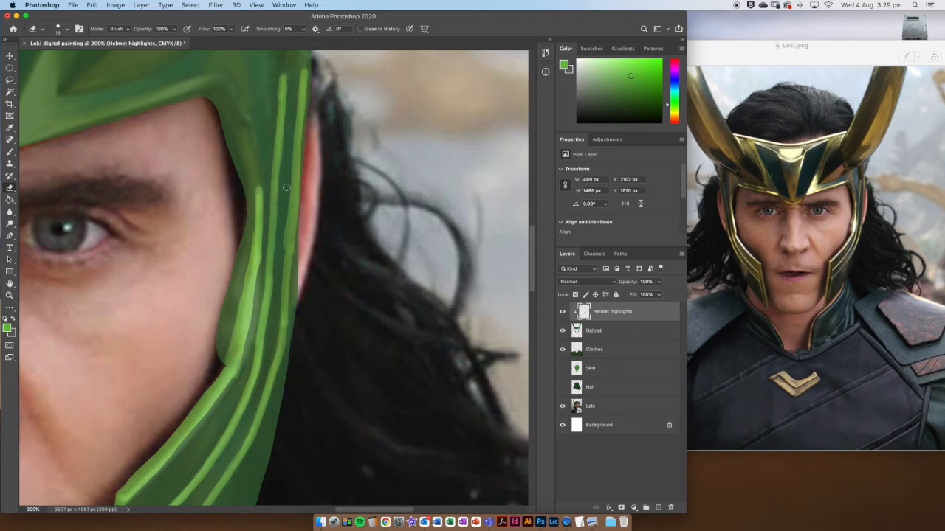
pyautogui.moveTo(293, 190); pyautogui.dragTo(282, 279)
pyautogui.press('b')
pyautogui.moveTo(286, 244); pyautogui.dragTo(284, 280)
# - Continue the ridge highlights around the corner and down the lower cheek guard to its tip
pyautogui.moveTo(194, 485); pyautogui.dragTo(292, 161)
pyautogui.moveTo(234, 216); pyautogui.dragTo(205, 398)
pyautogui.moveTo(227, 265); pyautogui.dragTo(208, 392)
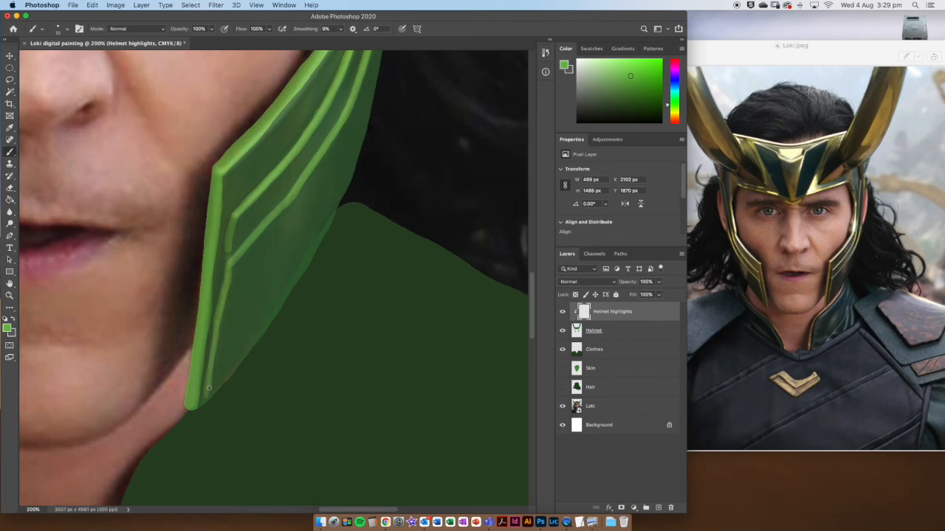
# - Restore the Helmet layer to 100% opacity, check the ridge highlights from further out and reselect Helmet highlights
pyautogui.press('super+minus')
pyautogui.click(637, 333)
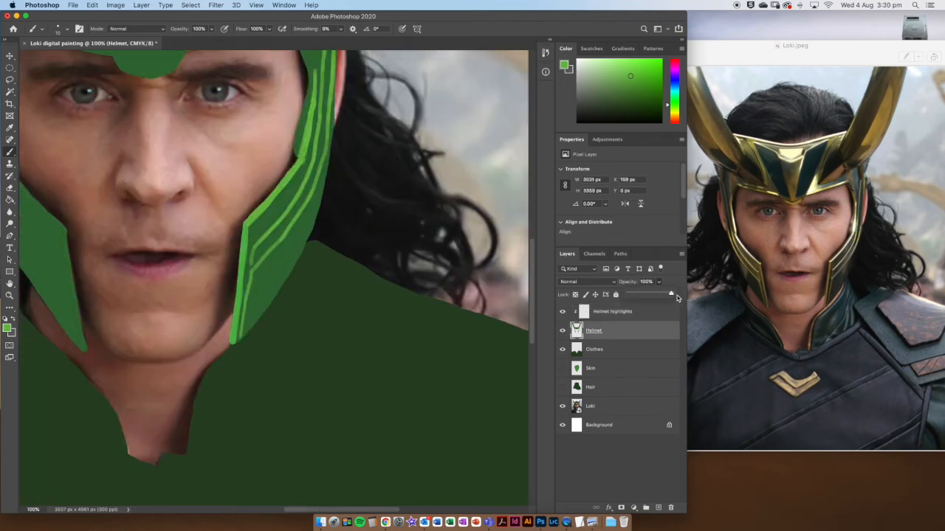
pyautogui.moveTo(335, 184); pyautogui.dragTo(325, 326)
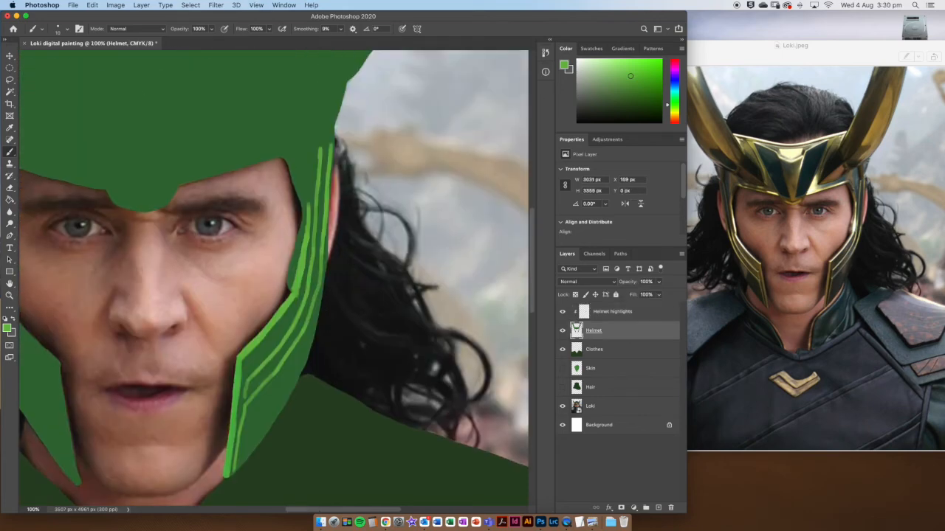
pyautogui.moveTo(319, 332); pyautogui.dragTo(346, 260)
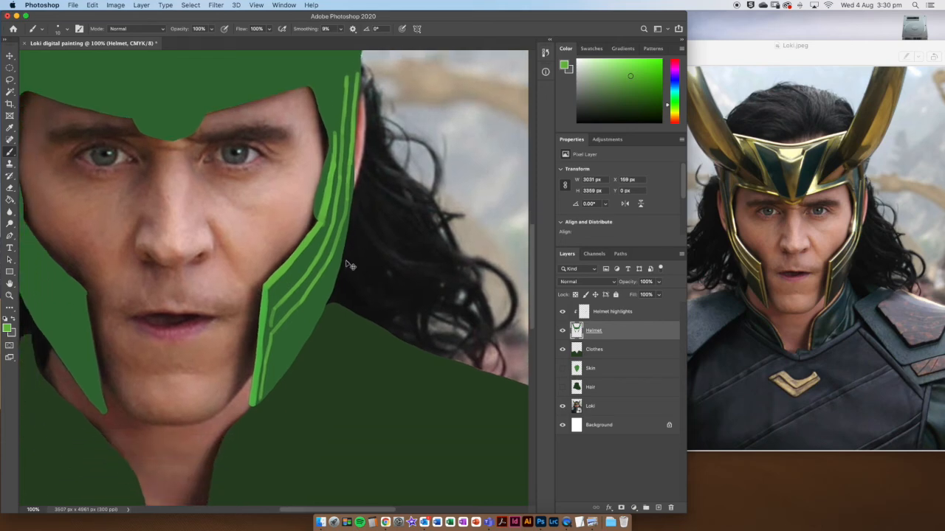
pyautogui.press('super+plus')
pyautogui.press('super+minus')
pyautogui.moveTo(345, 260); pyautogui.dragTo(285, 233)
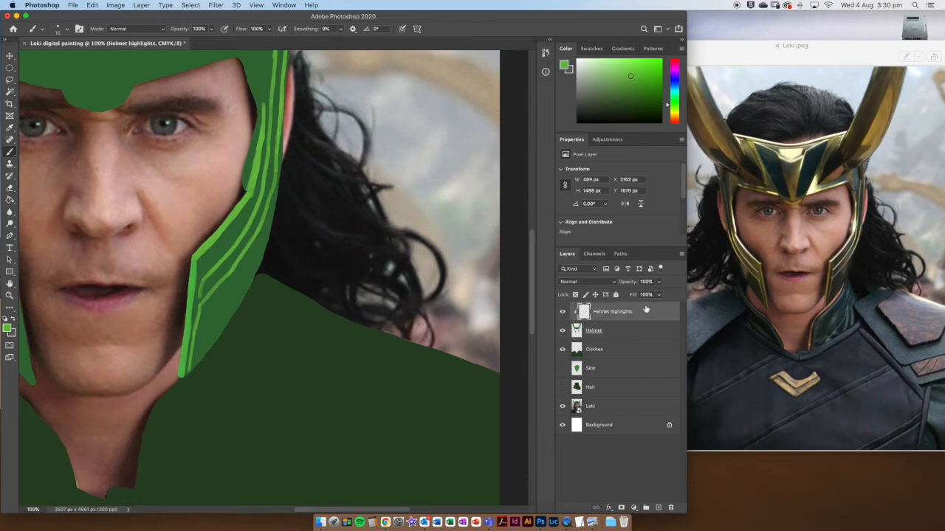
# - Add a new layer above Helmet highlights, clip it to the helmet and name it Helmet shadows
pyautogui.click(658, 508)
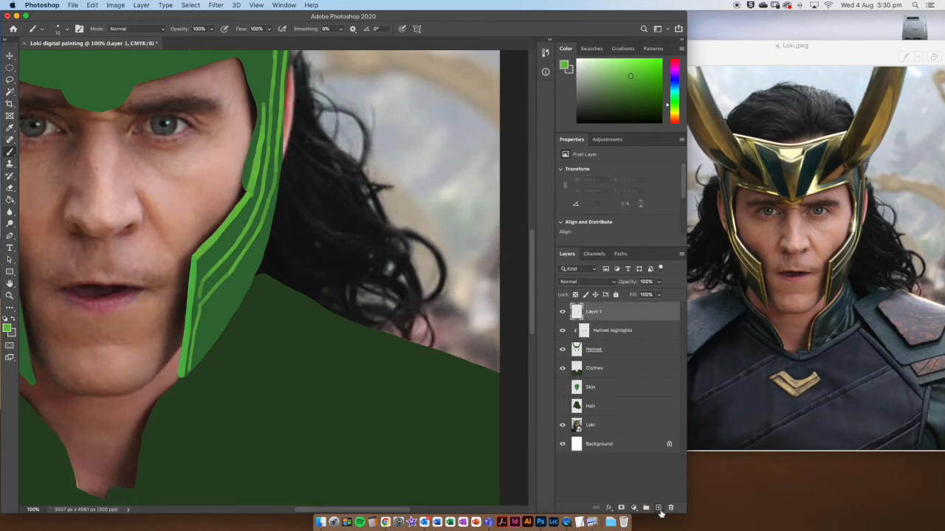
pyautogui.moveTo(629, 323); pyautogui.dragTo(628, 316)
pyautogui.keyDown('alt'); pyautogui.click(628, 316); pyautogui.keyUp('alt')
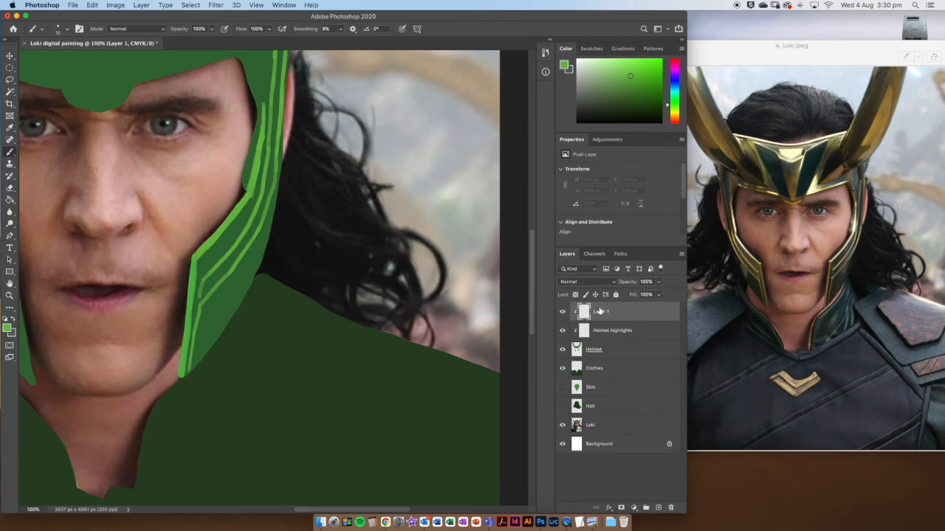
pyautogui.doubleClick(600, 312)
pyautogui.write('Helmet shadows')
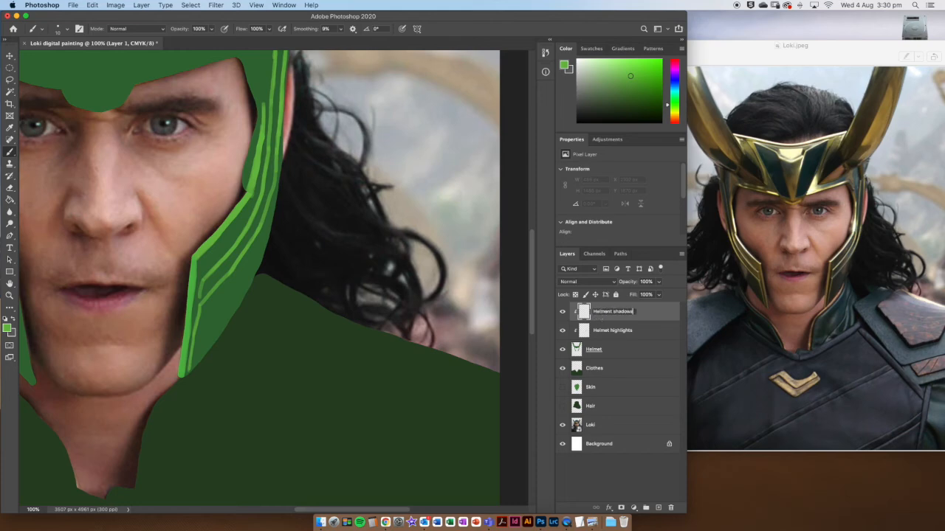
pyautogui.press('Return')
# - Choose a dark green, enlarge the brush and paint a first shadow beside the lower cheek guard's ridge on Helmet shadows
pyautogui.press('super+equal')
pyautogui.press('super+equal')
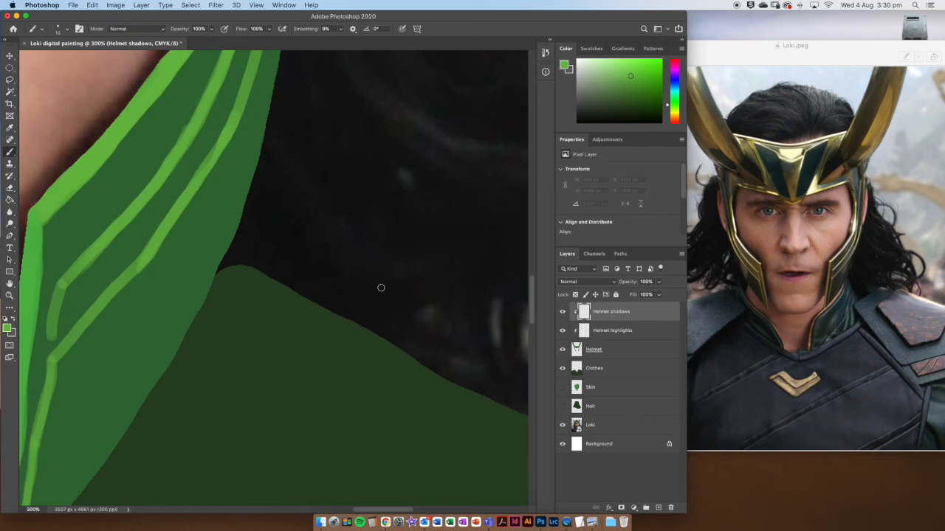
pyautogui.moveTo(365, 308); pyautogui.dragTo(441, 184)
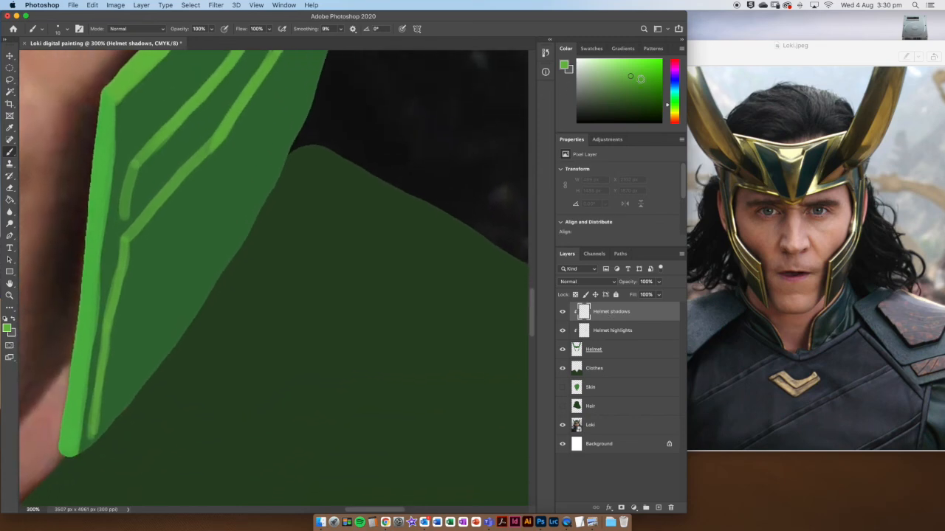
pyautogui.moveTo(630, 77); pyautogui.dragTo(630, 99)
pyautogui.press(']')
pyautogui.press(']')
pyautogui.press(']')
pyautogui.moveTo(147, 243); pyautogui.dragTo(136, 308)
pyautogui.moveTo(133, 341)
pyautogui.mouseDown()
pyautogui.moveTo(114, 430)
pyautogui.moveTo(117, 354)
pyautogui.moveTo(138, 255)
pyautogui.mouseUp()
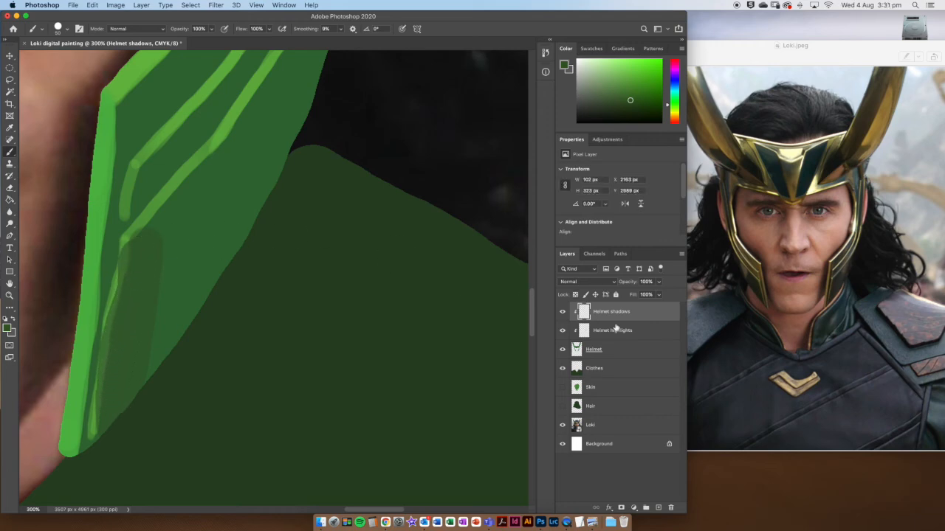
# - Move Helmet shadows below Helmet highlights and spread the dark green across the lower cheek guard
pyautogui.moveTo(634, 312); pyautogui.dragTo(628, 331)
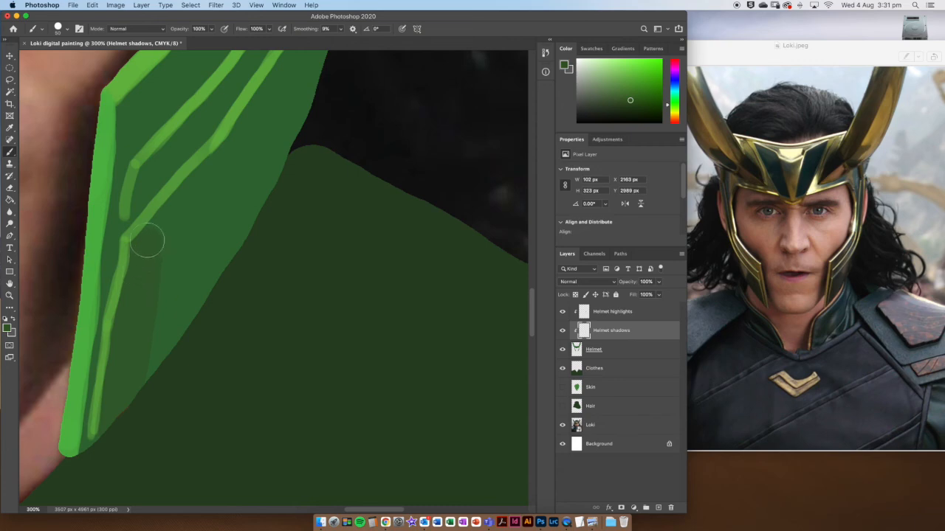
pyautogui.moveTo(194, 185)
pyautogui.mouseDown()
pyautogui.moveTo(167, 227)
pyautogui.moveTo(145, 292)
pyautogui.moveTo(141, 367)
pyautogui.mouseUp()
pyautogui.moveTo(192, 208)
pyautogui.mouseDown()
pyautogui.moveTo(155, 366)
pyautogui.moveTo(207, 256)
pyautogui.moveTo(258, 194)
pyautogui.moveTo(202, 290)
pyautogui.moveTo(261, 190)
pyautogui.mouseUp()
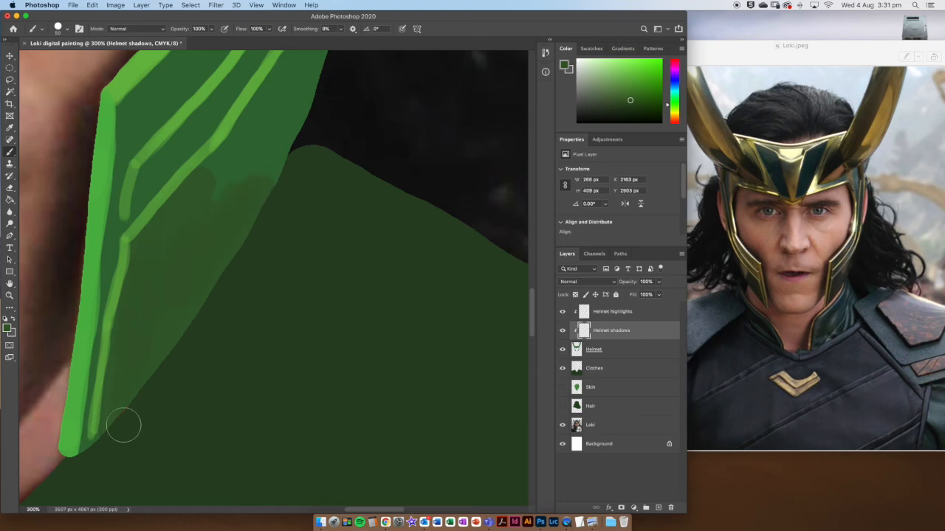
# - Extend the dark green shadow up the cheek guard's outer edge, outside the outer ridge line
pyautogui.scroll(5, 152, 373)
pyautogui.hscroll(3, 152, 374)
pyautogui.moveTo(192, 321)
pyautogui.mouseDown()
pyautogui.moveTo(203, 291)
pyautogui.moveTo(171, 266)
pyautogui.moveTo(248, 239)
pyautogui.mouseUp()
pyautogui.moveTo(225, 270)
pyautogui.mouseDown()
pyautogui.moveTo(289, 187)
pyautogui.moveTo(295, 150)
pyautogui.mouseUp()
pyautogui.scroll(5, 297, 151)
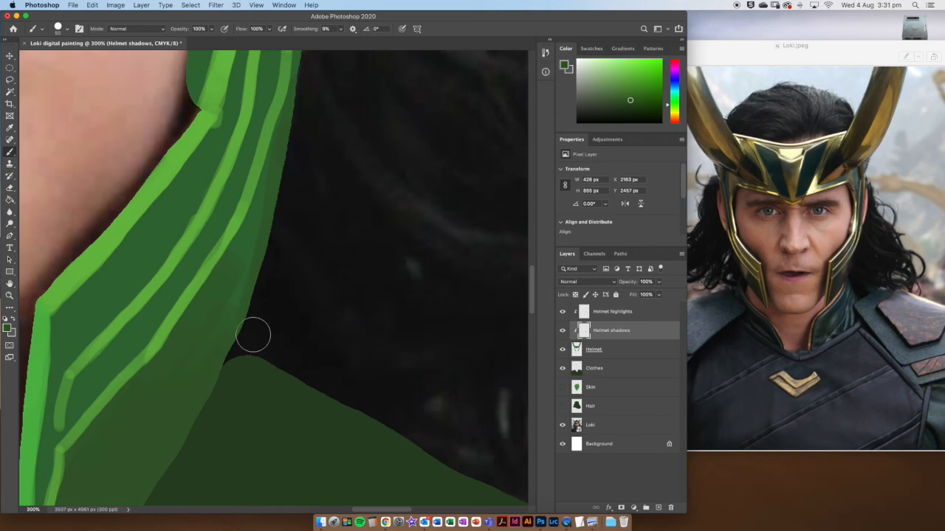
pyautogui.scroll(-4, 253, 335)
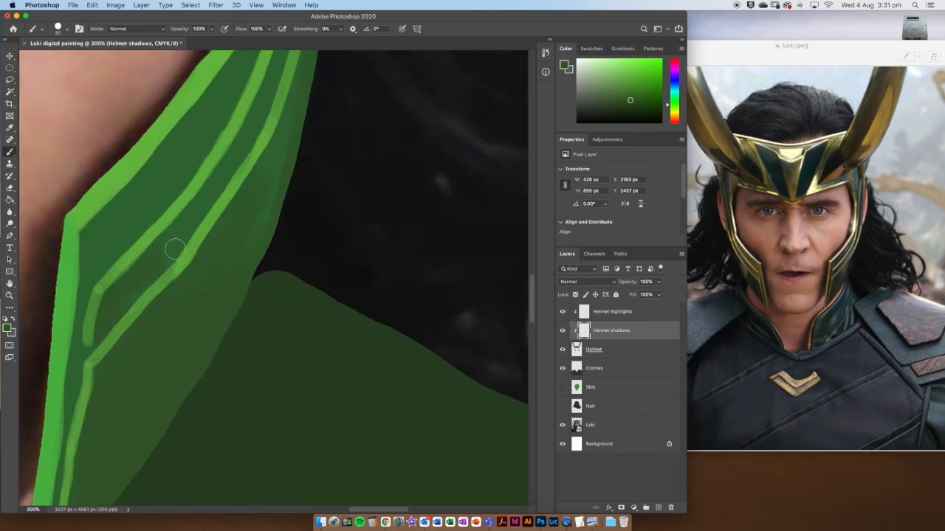
# - Shade the gaps between the ridge highlights with dark green, working from the cheek guard up beside the eye
pyautogui.moveTo(255, 121); pyautogui.dragTo(216, 213)
pyautogui.moveTo(224, 193); pyautogui.dragTo(258, 89)
pyautogui.moveTo(222, 225)
pyautogui.mouseDown()
pyautogui.moveTo(183, 302)
pyautogui.moveTo(247, 230)
pyautogui.mouseUp()
pyautogui.moveTo(81, 372)
pyautogui.mouseDown()
pyautogui.moveTo(75, 339)
pyautogui.moveTo(87, 374)
pyautogui.moveTo(109, 301)
pyautogui.moveTo(121, 345)
pyautogui.moveTo(95, 355)
pyautogui.moveTo(140, 269)
pyautogui.moveTo(191, 225)
pyautogui.moveTo(194, 248)
pyautogui.moveTo(170, 278)
pyautogui.mouseUp()
pyautogui.moveTo(239, 158)
pyautogui.mouseDown()
pyautogui.moveTo(169, 298)
pyautogui.moveTo(177, 258)
pyautogui.mouseUp()
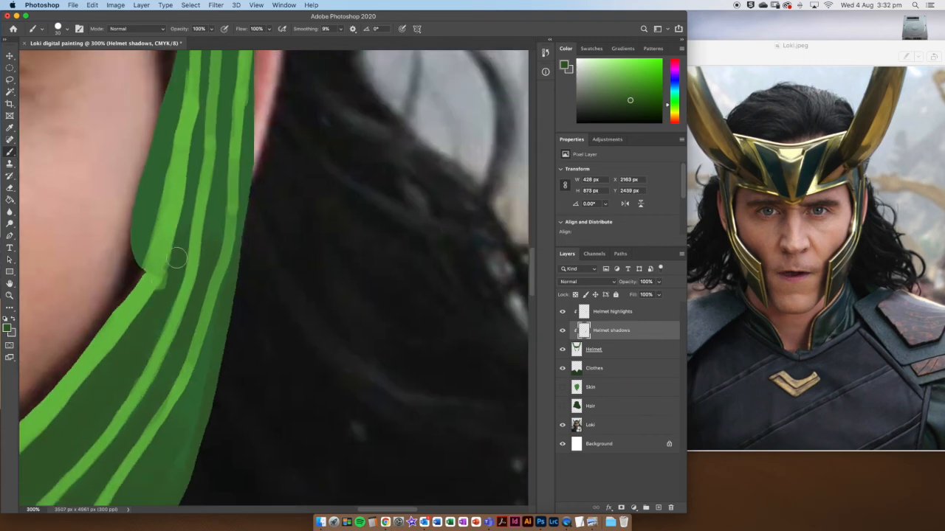
pyautogui.moveTo(254, 129); pyautogui.dragTo(245, 152)
pyautogui.moveTo(190, 291)
pyautogui.mouseDown()
pyautogui.moveTo(211, 203)
pyautogui.moveTo(200, 135)
pyautogui.mouseUp()
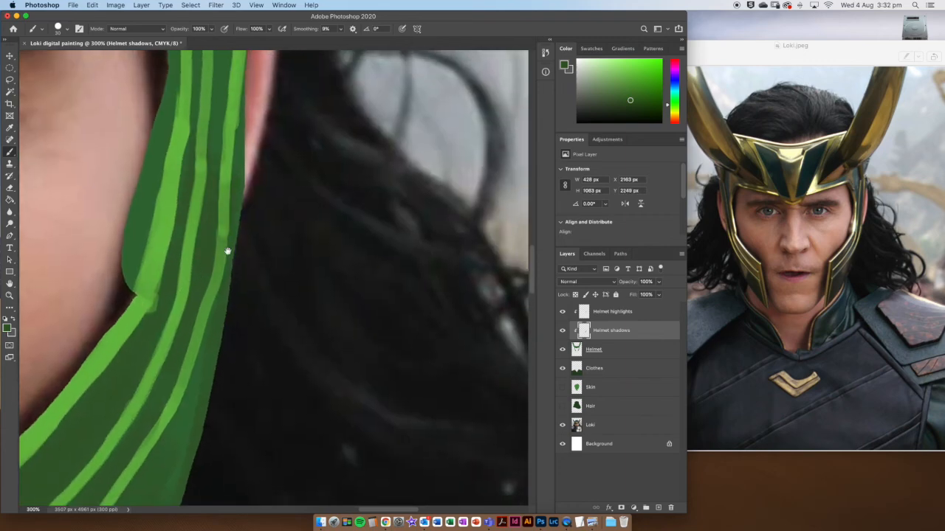
pyautogui.moveTo(227, 252); pyautogui.dragTo(221, 315)
# - Pick an even darker green and deepen the shadow over the lower cheek guard
pyautogui.moveTo(169, 420); pyautogui.dragTo(301, 143)
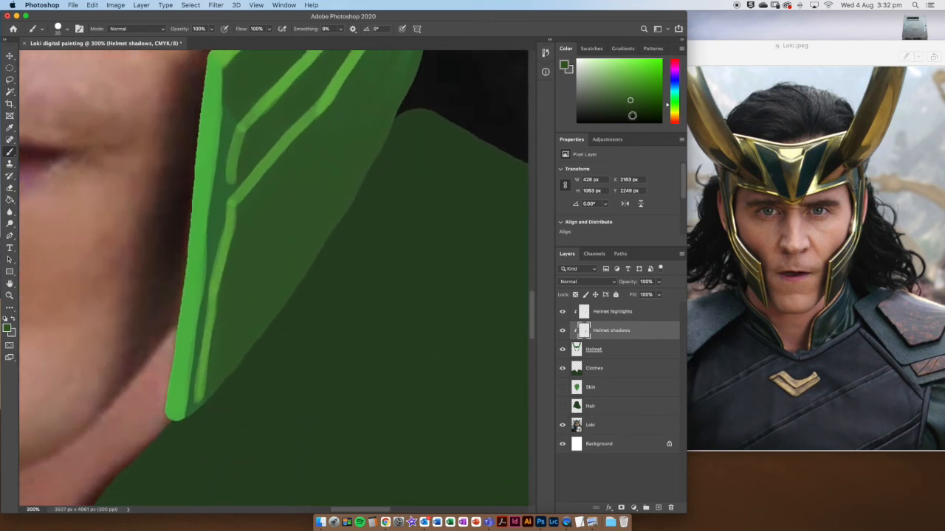
pyautogui.click(632, 104)
pyautogui.moveTo(631, 104); pyautogui.dragTo(630, 105)
pyautogui.moveTo(247, 217)
pyautogui.mouseDown()
pyautogui.moveTo(214, 404)
pyautogui.moveTo(230, 350)
pyautogui.moveTo(228, 362)
pyautogui.moveTo(262, 316)
pyautogui.moveTo(238, 342)
pyautogui.moveTo(284, 245)
pyautogui.moveTo(232, 336)
pyautogui.moveTo(242, 288)
pyautogui.moveTo(240, 344)
pyautogui.moveTo(230, 341)
pyautogui.moveTo(278, 236)
pyautogui.moveTo(243, 231)
pyautogui.moveTo(266, 189)
pyautogui.moveTo(293, 267)
pyautogui.moveTo(292, 188)
pyautogui.moveTo(370, 253)
pyautogui.moveTo(296, 158)
pyautogui.moveTo(255, 199)
pyautogui.moveTo(231, 333)
pyautogui.moveTo(282, 222)
pyautogui.moveTo(310, 268)
pyautogui.moveTo(266, 273)
pyautogui.moveTo(322, 240)
pyautogui.mouseUp()
pyautogui.press('super+minus')
pyautogui.press('super+minus')
pyautogui.press('super+minus')
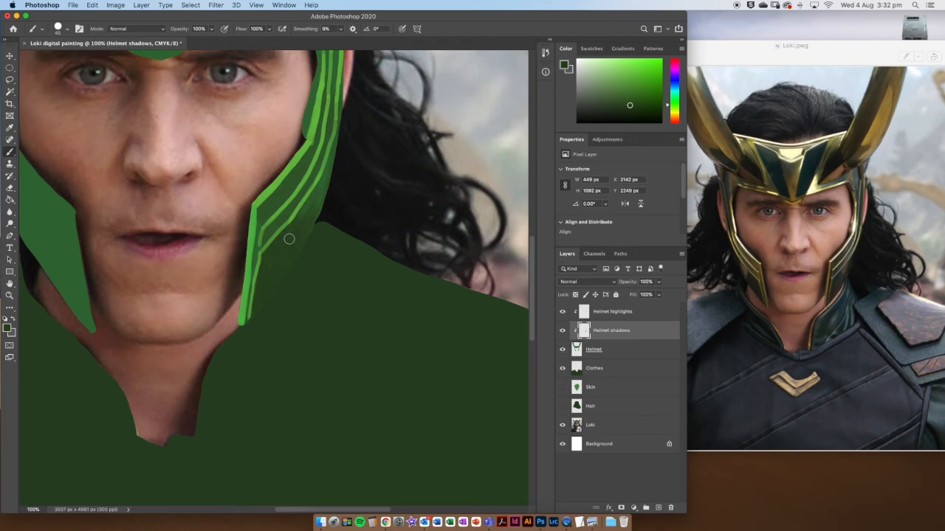
# - Carry the darker shadow up between the ridge lines to the temple and check the whole helmet
pyautogui.scroll(3, 255, 283)
pyautogui.hscroll(2, 255, 284)
pyautogui.moveTo(288, 118); pyautogui.dragTo(281, 222)
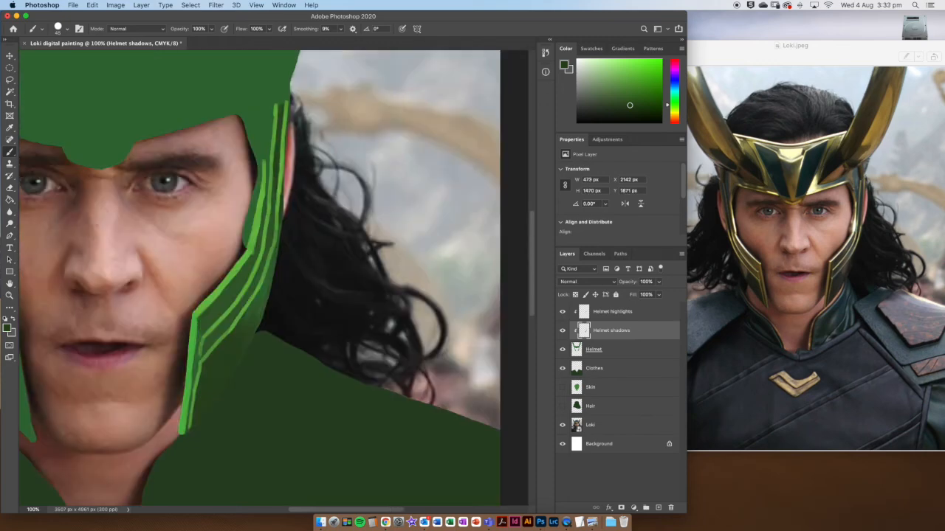
pyautogui.press('super+minus')
pyautogui.press('super+minus')
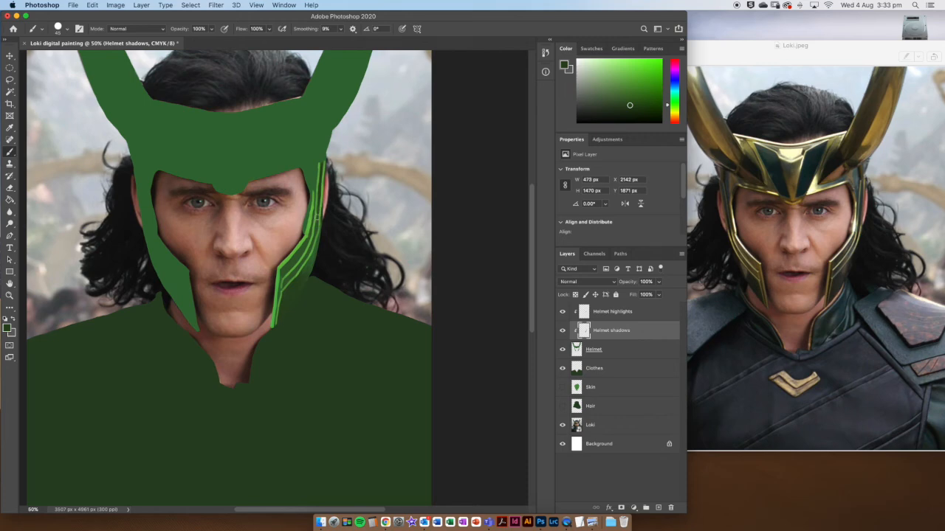
# - Strengthen the dark shading around the ridge lines on the middle of the cheek guard
pyautogui.keyDown('super'); pyautogui.click(304, 281); pyautogui.keyUp('super')
pyautogui.keyDown('super'); pyautogui.click(299, 276); pyautogui.keyUp('super')
pyautogui.moveTo(287, 279)
pyautogui.mouseDown()
pyautogui.moveTo(242, 374)
pyautogui.moveTo(270, 215)
pyautogui.moveTo(280, 369)
pyautogui.mouseUp()
pyautogui.moveTo(301, 306); pyautogui.dragTo(306, 289)
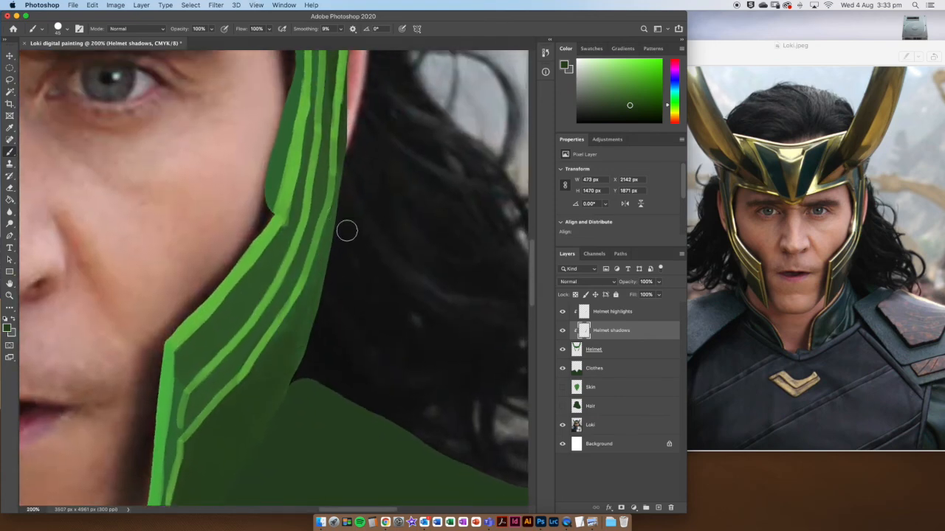
# - On Helmet highlights, pick a pale green and paint a small bright accent on the inner ridge beneath the eye with a smaller brush
pyautogui.moveTo(351, 230); pyautogui.dragTo(322, 329)
pyautogui.click(639, 312)
pyautogui.click(642, 64)
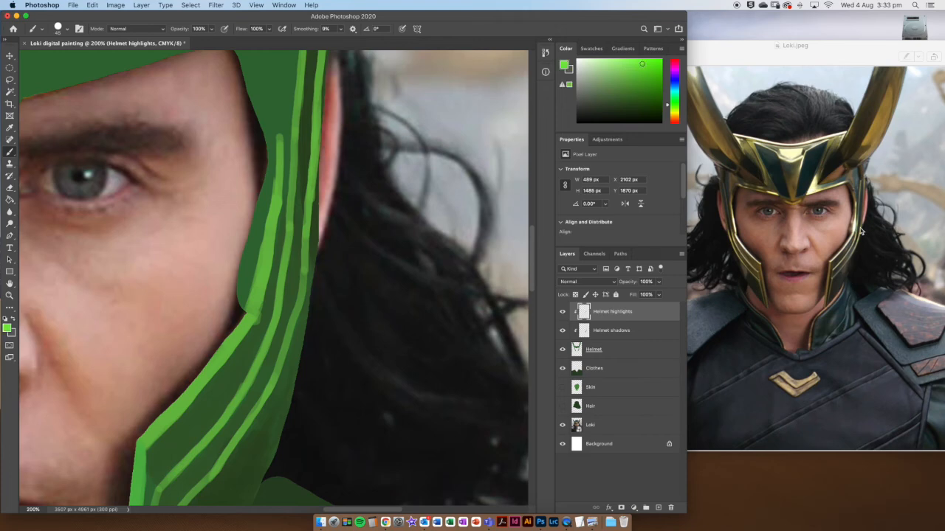
pyautogui.click(613, 65)
pyautogui.press('[')
pyautogui.press('[')
pyautogui.press('[')
pyautogui.press('[')
pyautogui.press('[')
pyautogui.moveTo(267, 244); pyautogui.dragTo(260, 282)
pyautogui.moveTo(270, 244); pyautogui.dragTo(263, 287)
pyautogui.press('e')
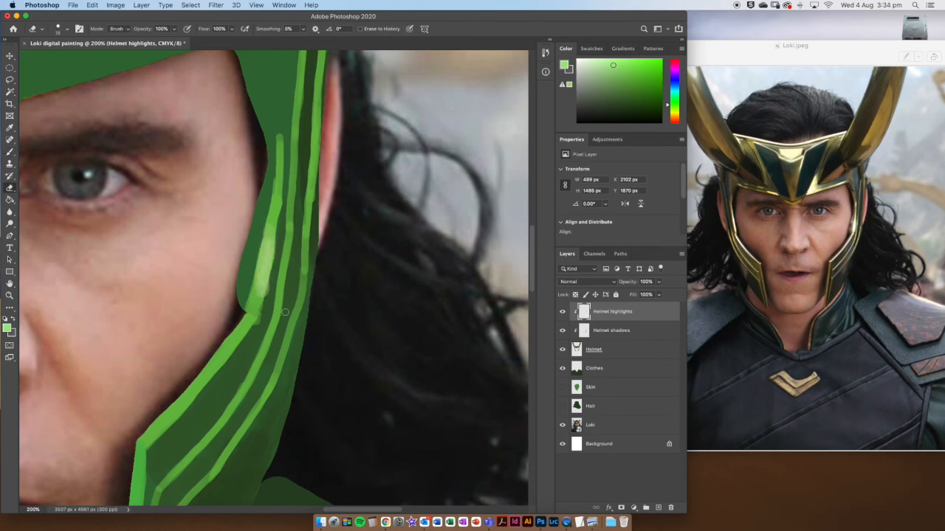
# - Check the shaded cheek guard against the whole portrait and make the Skin layer visible
pyautogui.press('super+minus')
pyautogui.press('super+minus')
pyautogui.moveTo(240, 307); pyautogui.dragTo(261, 228)
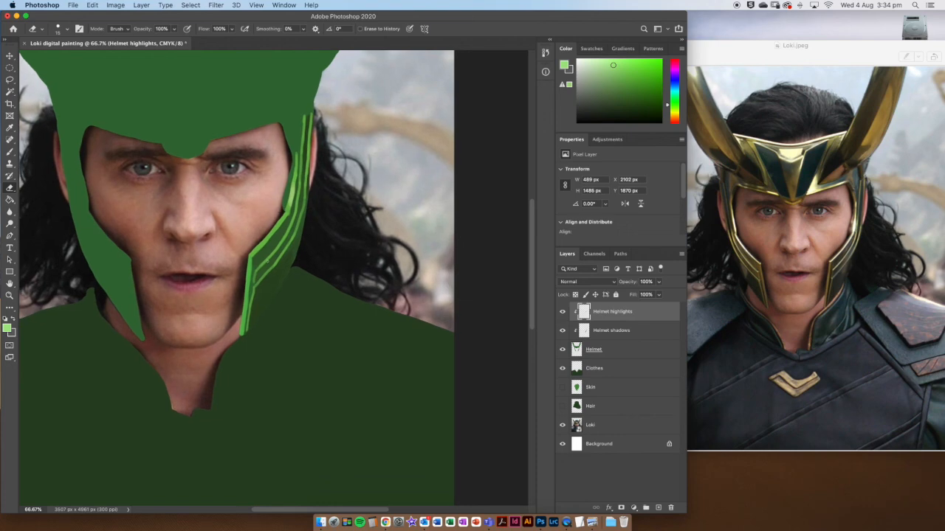
pyautogui.hscroll(-5, 478, 355)
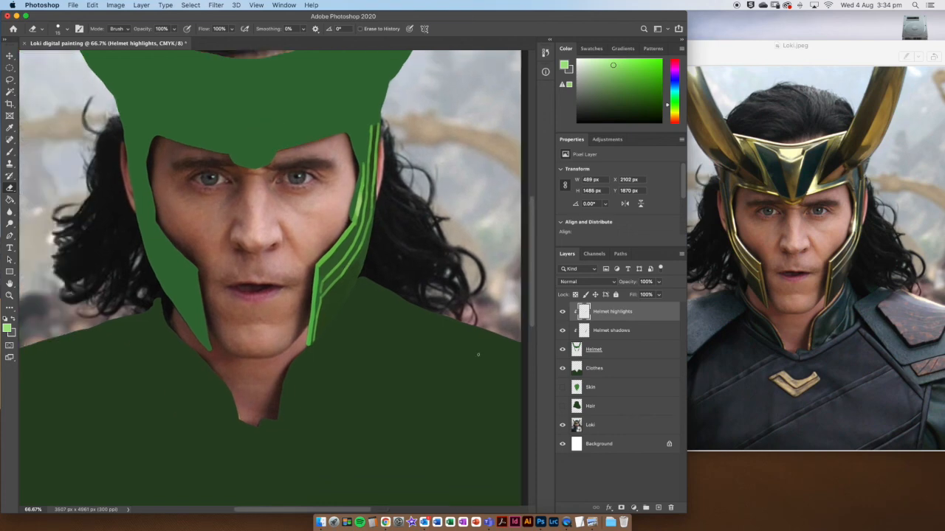
pyautogui.click(562, 387)
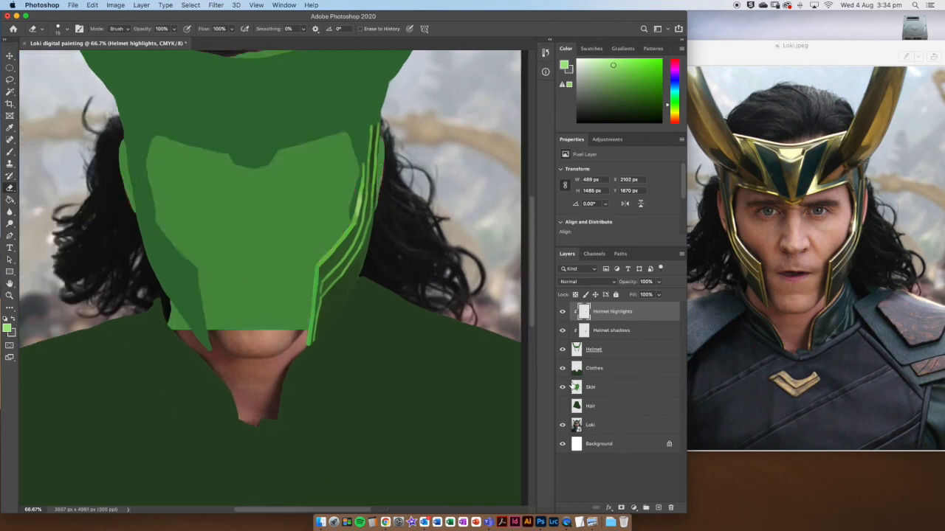
# - Create a new layer above Skin, clip it to Skin, and name it Skin highlights
pyautogui.click(608, 391)
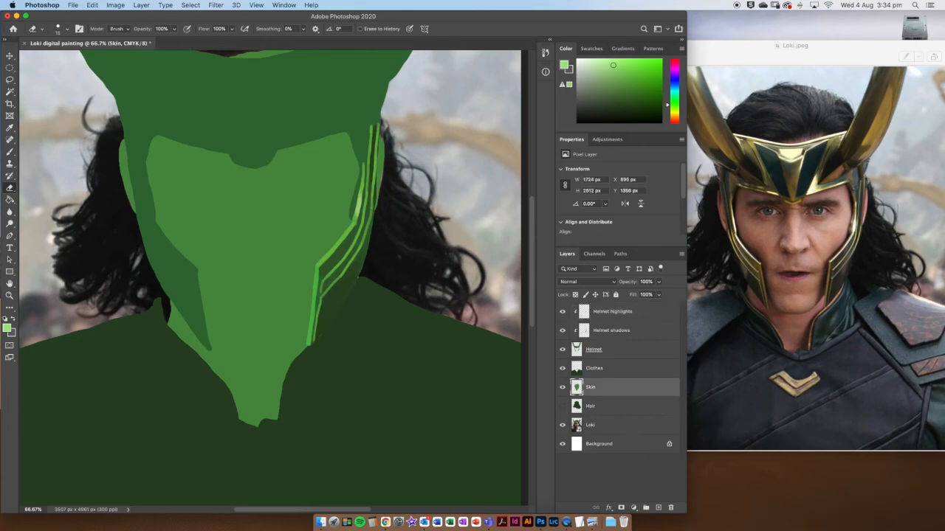
pyautogui.click(659, 508)
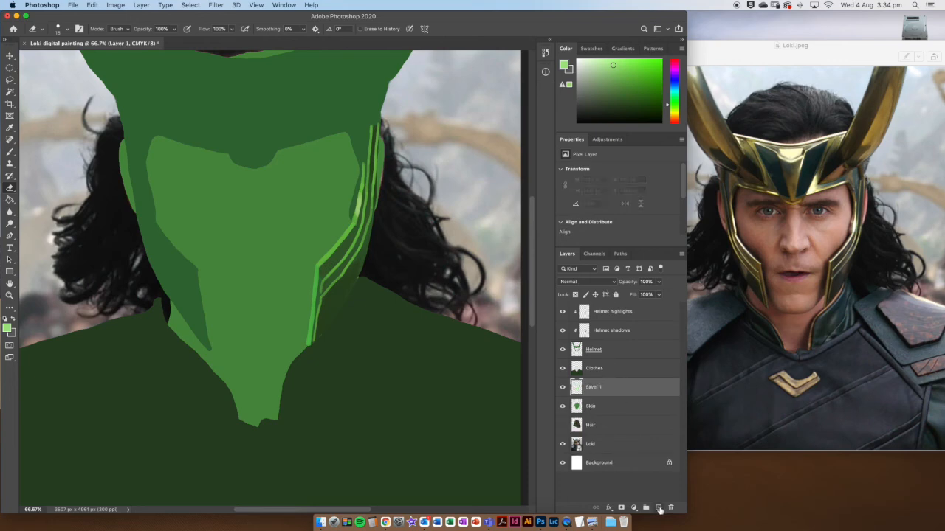
pyautogui.keyDown('alt'); pyautogui.click(621, 394); pyautogui.keyUp('alt')
pyautogui.doubleClick(601, 387)
pyautogui.write('Skin highl')
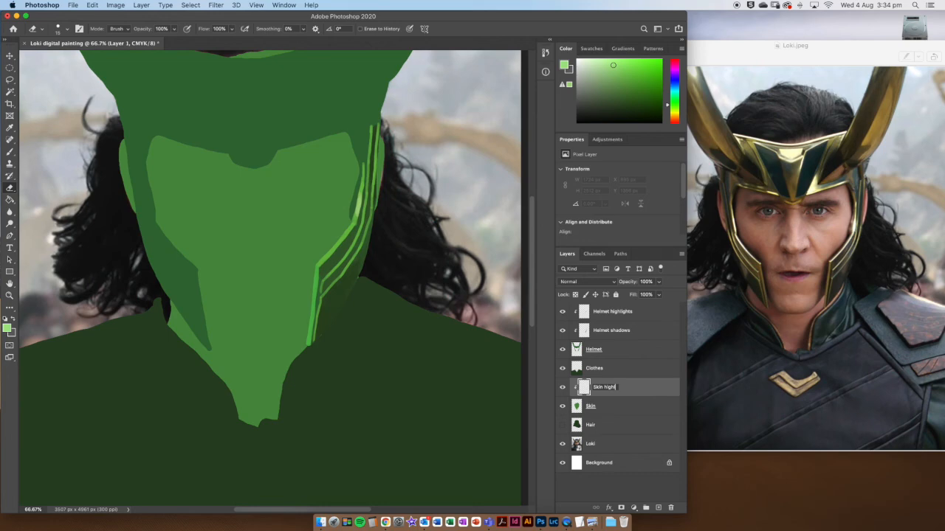
pyautogui.press('Return')
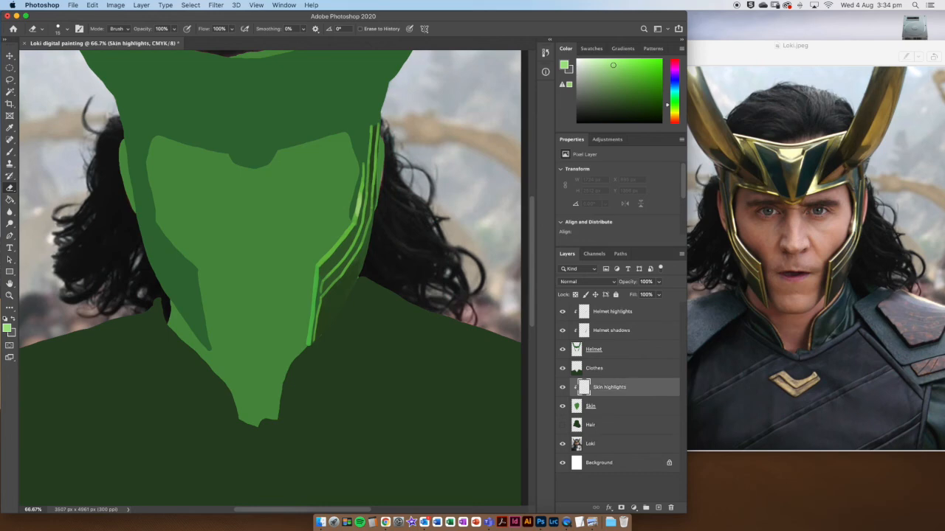
# - Add another layer above Skin highlights, clip it to Skin, and name it Skin shadows
pyautogui.click(658, 509)
pyautogui.moveTo(624, 393); pyautogui.dragTo(622, 391)
pyautogui.keyDown('alt'); pyautogui.click(625, 392); pyautogui.keyUp('alt')
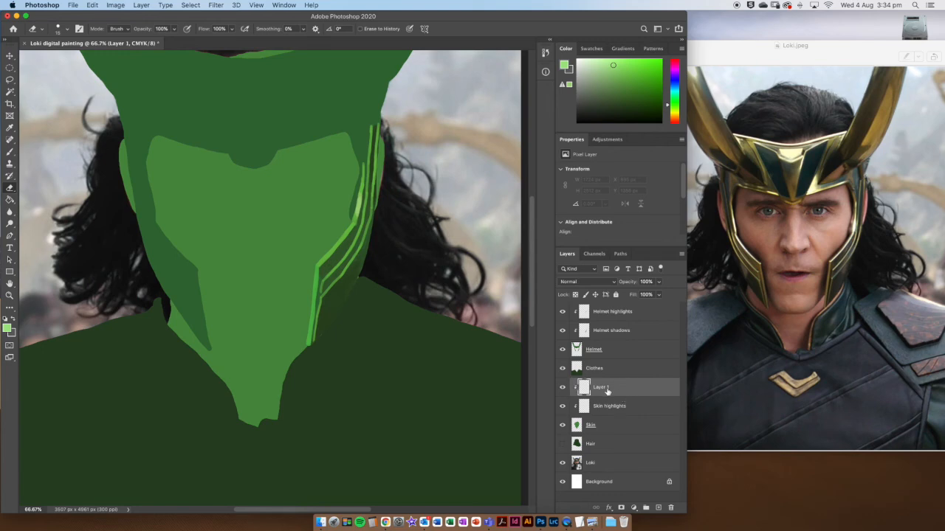
pyautogui.doubleClick(604, 388)
pyautogui.write('Skin shadows')
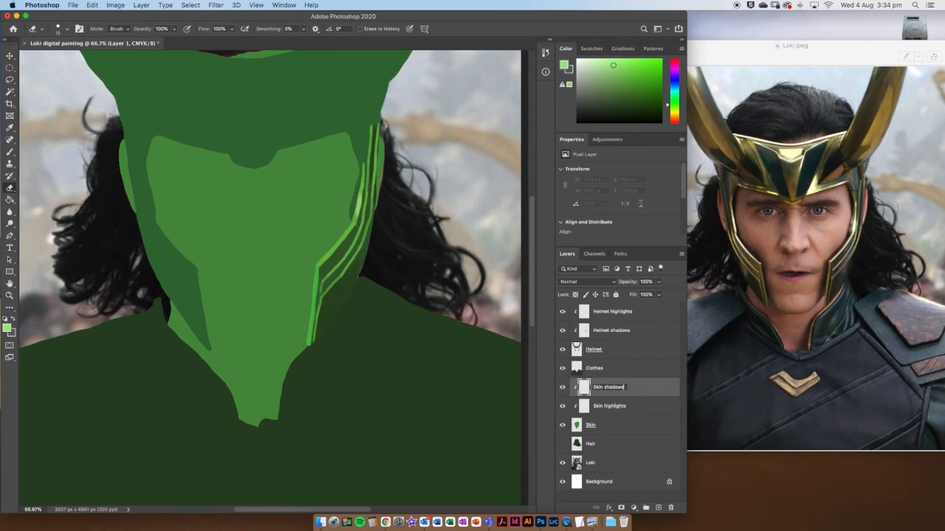
pyautogui.press('Return')
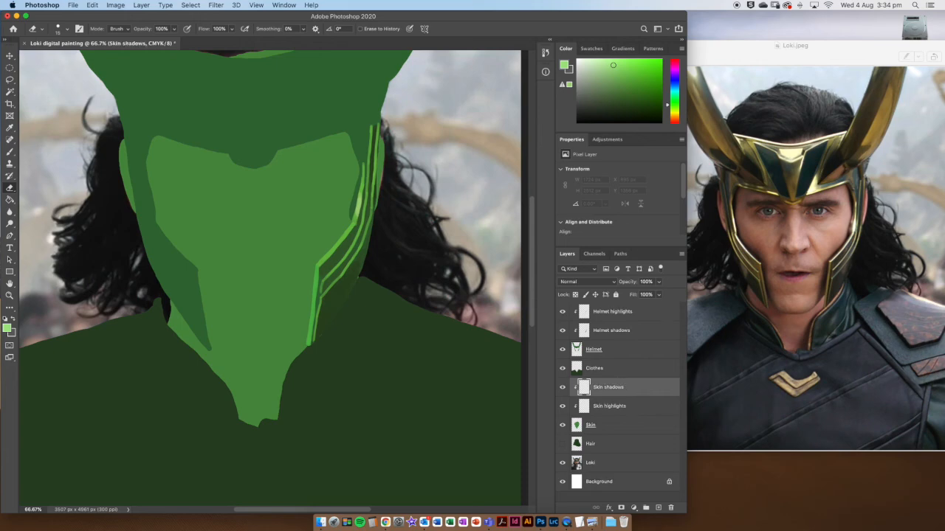
# - Lower the Skin layer's opacity to 42% so the reference face shows through
pyautogui.click(647, 405)
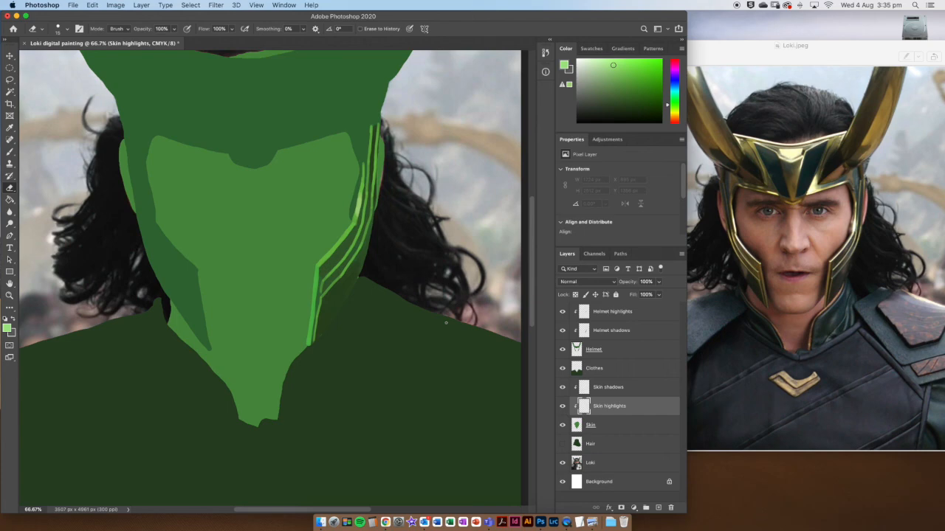
pyautogui.press('super+plus')
pyautogui.press('super+plus')
pyautogui.moveTo(421, 317); pyautogui.dragTo(476, 254)
pyautogui.click(618, 426)
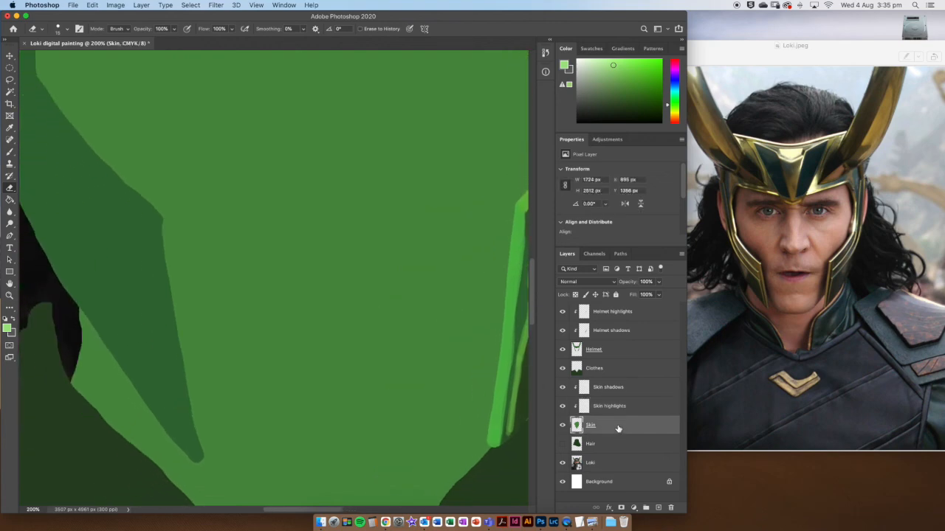
pyautogui.click(658, 283)
pyautogui.moveTo(658, 293)
pyautogui.mouseDown()
pyautogui.moveTo(636, 296)
pyautogui.moveTo(644, 294)
pyautogui.mouseUp()
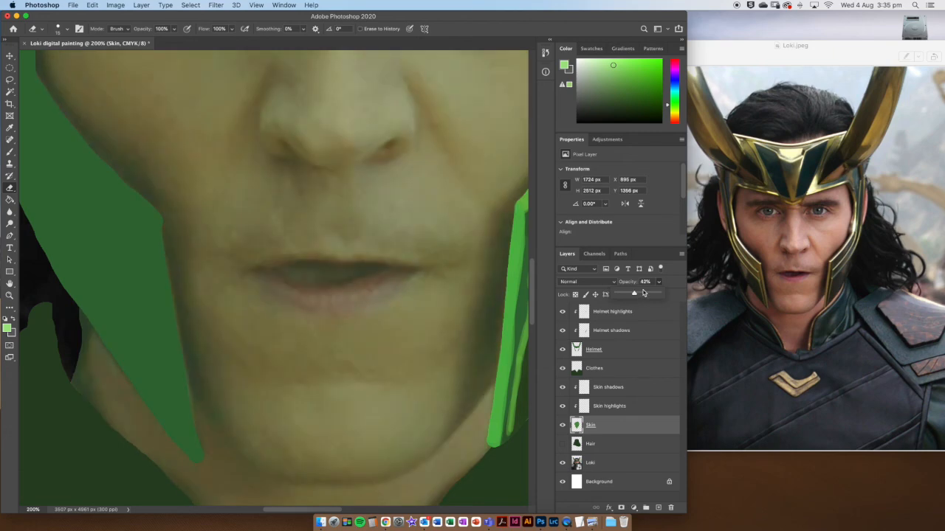
# - On Skin highlights, pick a mid light green and paint highlights down the nose bridge and across the nose tip and nostrils
pyautogui.click(640, 406)
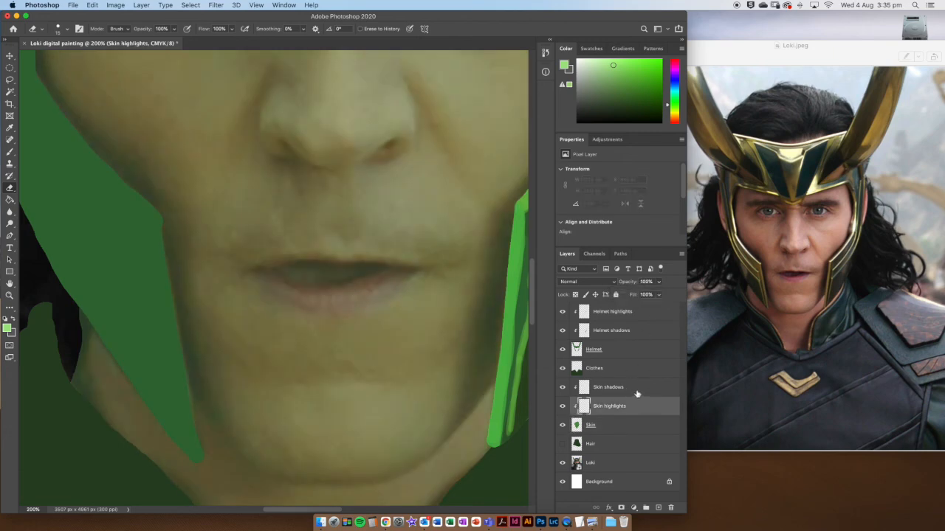
pyautogui.moveTo(425, 286); pyautogui.dragTo(306, 378)
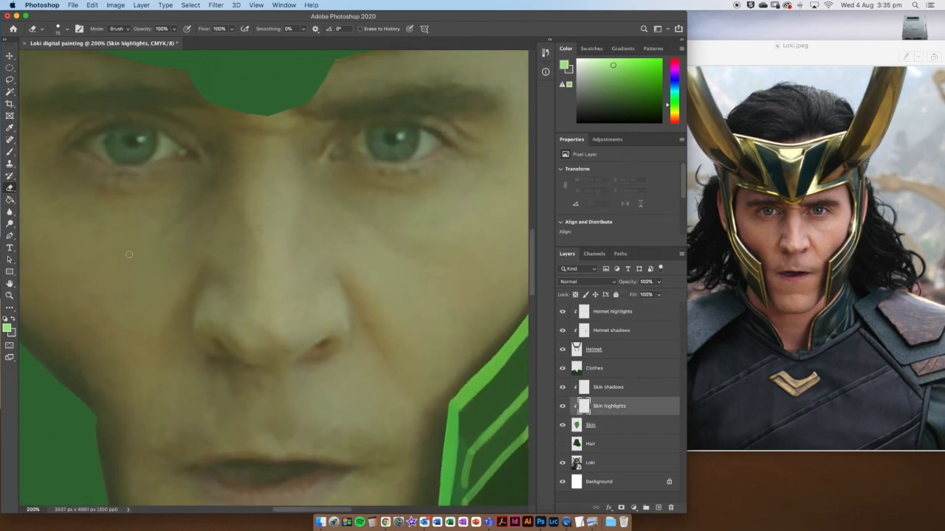
pyautogui.click(616, 73)
pyautogui.press('b')
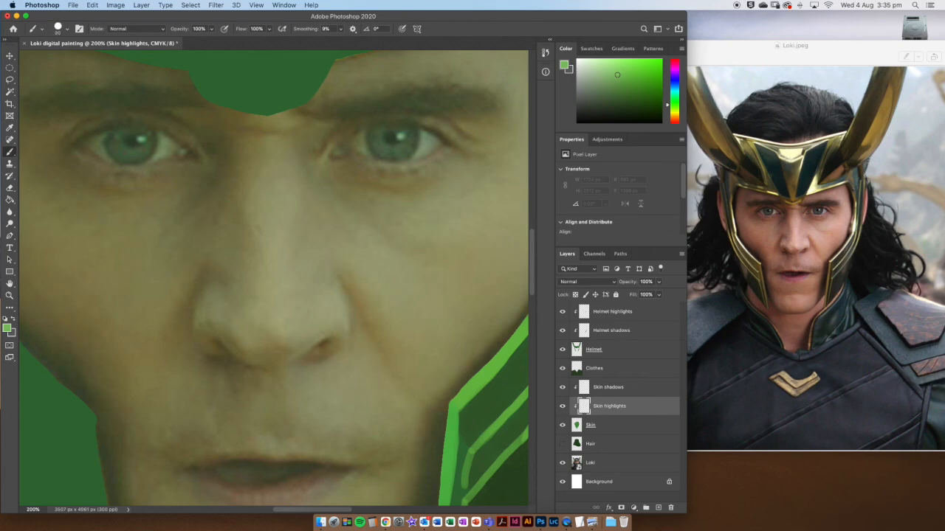
pyautogui.moveTo(272, 171); pyautogui.dragTo(277, 241)
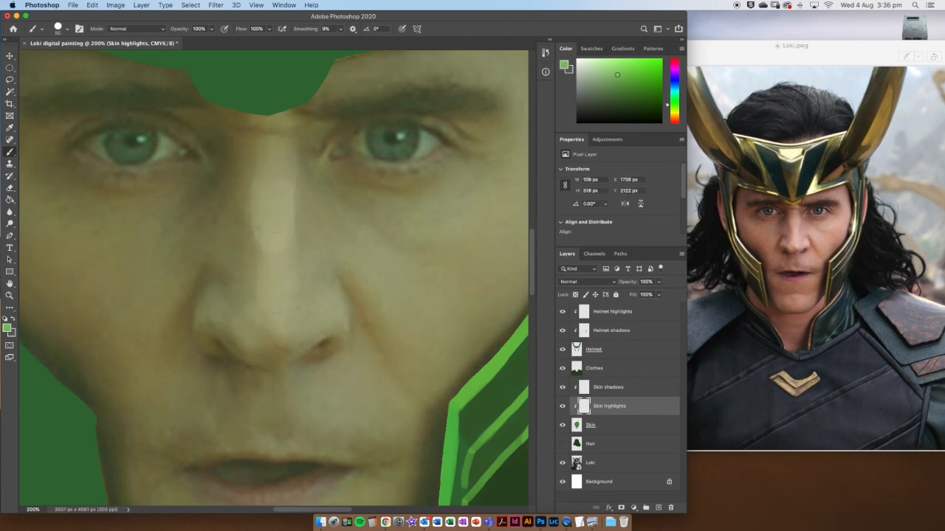
pyautogui.moveTo(290, 320); pyautogui.dragTo(328, 307)
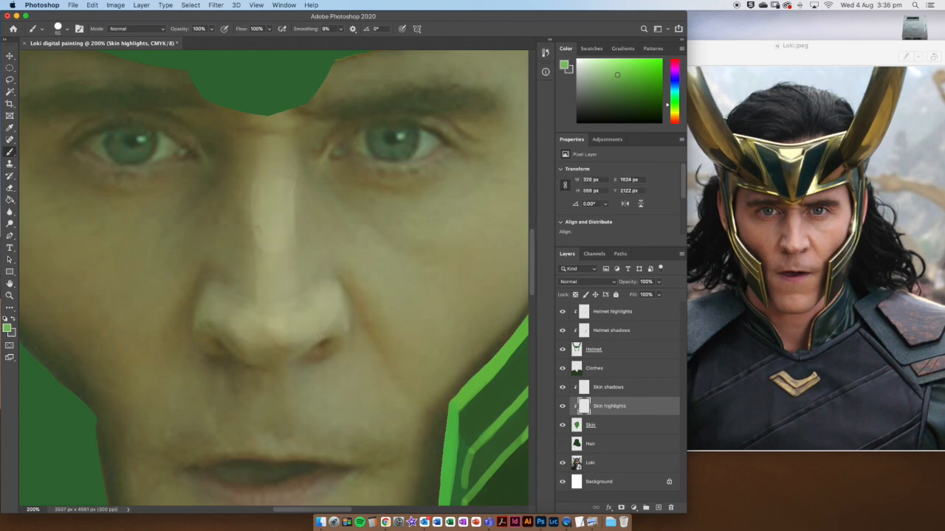
# - Paint a wide light green highlight across the chin below the lips and tidy its edges with the eraser
pyautogui.scroll(-5, 273, 277)
pyautogui.moveTo(193, 400); pyautogui.dragTo(315, 400)
pyautogui.moveTo(226, 396)
pyautogui.mouseDown()
pyautogui.moveTo(246, 406)
pyautogui.moveTo(186, 403)
pyautogui.mouseUp()
pyautogui.moveTo(299, 389); pyautogui.dragTo(304, 405)
pyautogui.press('e')
pyautogui.press(']')
pyautogui.press(']')
pyautogui.press(']')
pyautogui.moveTo(167, 398); pyautogui.dragTo(179, 396)
pyautogui.press('b')
pyautogui.press('[')
pyautogui.press('[')
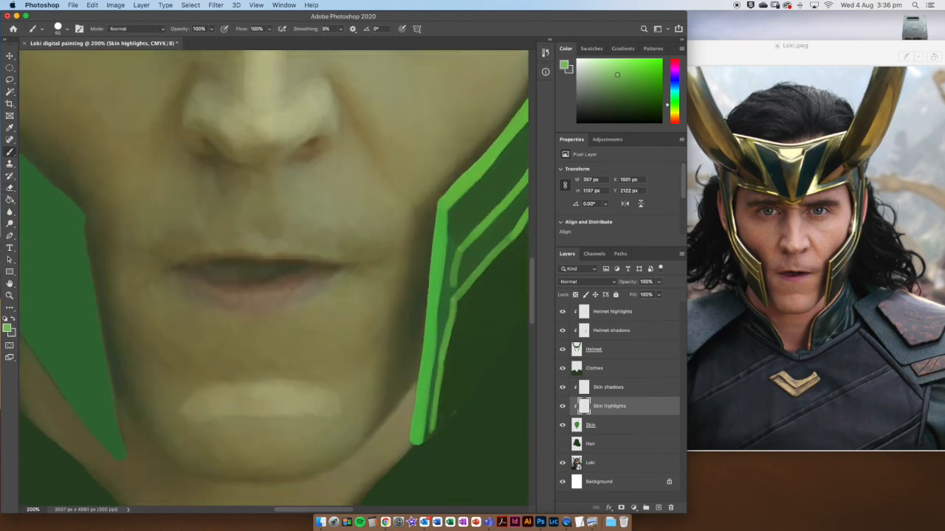
pyautogui.click(290, 422)
# - On Skin shadows, pick a darker green and paint shadows under both nostrils and in the crease beside the nose
pyautogui.click(630, 389)
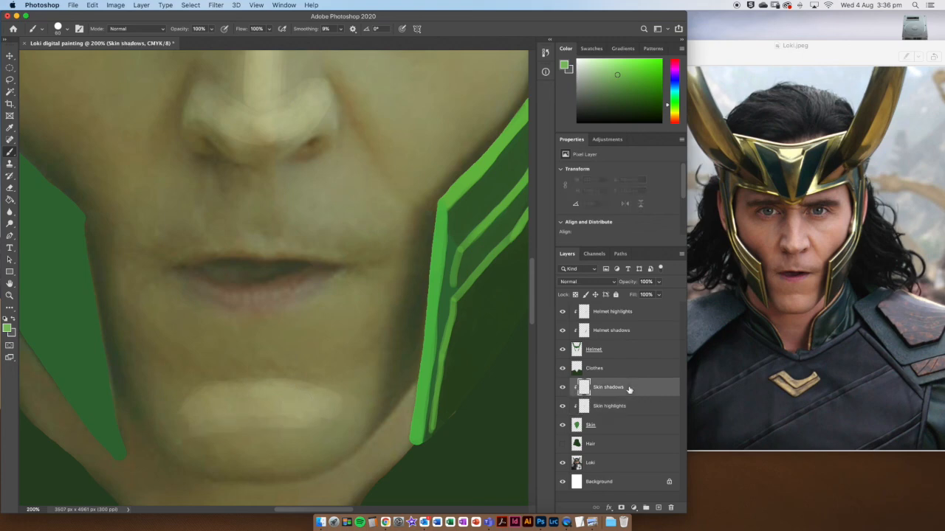
pyautogui.moveTo(422, 270); pyautogui.dragTo(303, 403)
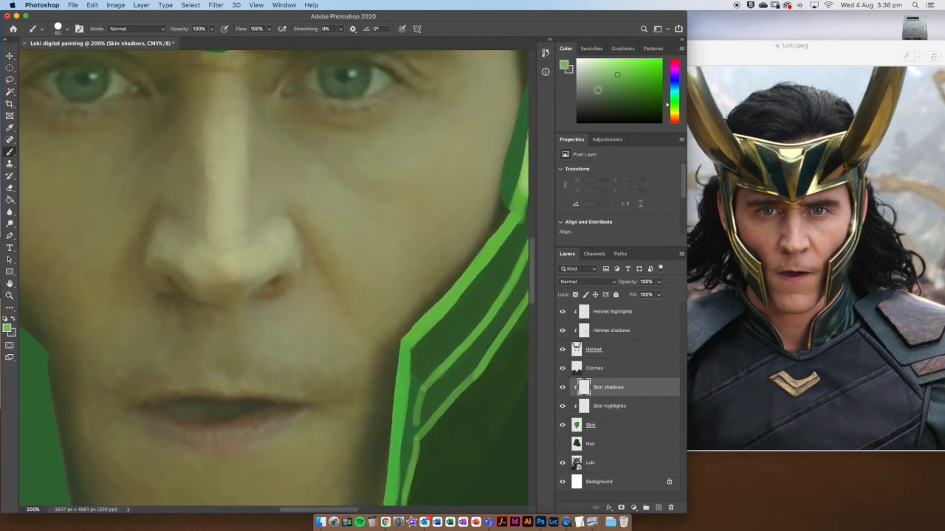
pyautogui.click(617, 88)
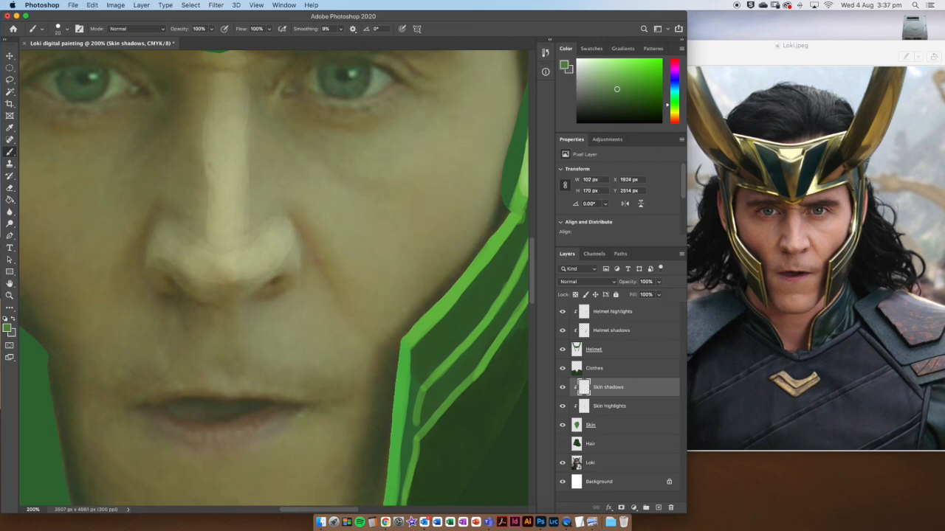
pyautogui.moveTo(286, 281); pyautogui.dragTo(269, 292)
pyautogui.moveTo(186, 298)
pyautogui.mouseDown()
pyautogui.moveTo(169, 284)
pyautogui.moveTo(196, 311)
pyautogui.mouseUp()
# - Pick a deeper green and shade the face along the ridged cheek guard and jaw, erasing the excess near the guard's lower tip
pyautogui.scroll(-5, 188, 358)
pyautogui.click(618, 99)
pyautogui.moveTo(500, 143)
pyautogui.mouseDown()
pyautogui.moveTo(433, 185)
pyautogui.moveTo(400, 258)
pyautogui.moveTo(376, 456)
pyautogui.mouseUp()
pyautogui.scroll(-3, 411, 255)
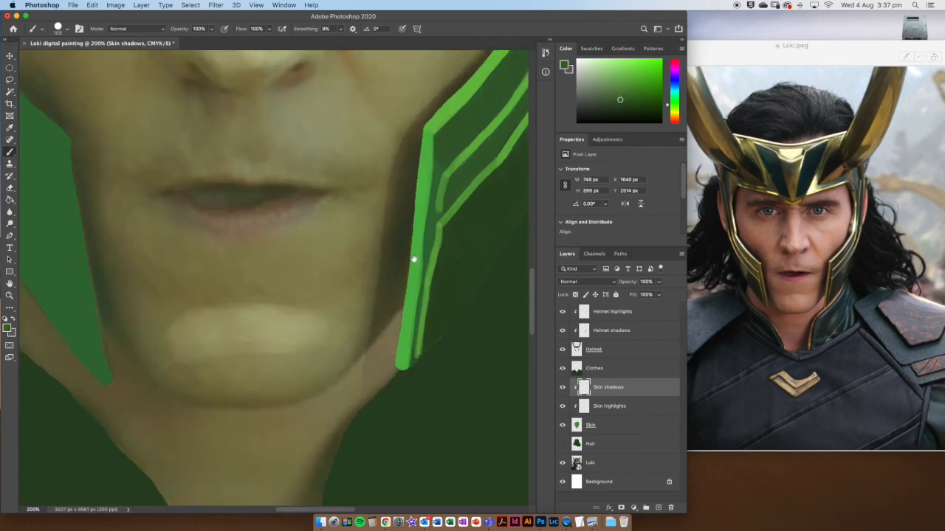
pyautogui.press('e')
pyautogui.moveTo(397, 277); pyautogui.dragTo(392, 333)
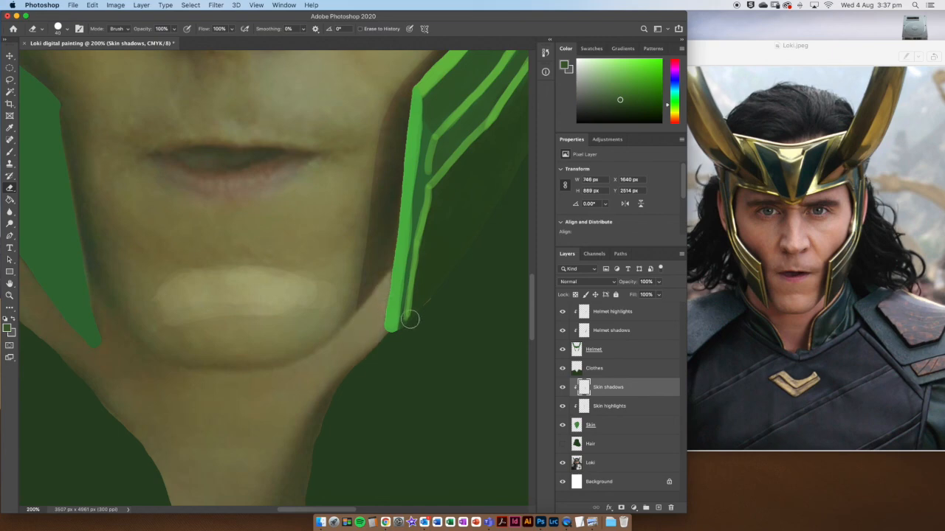
# - Paint the dark shadow along the underside of the jaw and down the face edge beside the plain cheek guard
pyautogui.press('b')
pyautogui.moveTo(347, 343)
pyautogui.mouseDown()
pyautogui.moveTo(307, 378)
pyautogui.moveTo(234, 389)
pyautogui.moveTo(164, 371)
pyautogui.mouseUp()
pyautogui.moveTo(31, 62)
pyautogui.mouseDown()
pyautogui.moveTo(65, 114)
pyautogui.moveTo(97, 313)
pyautogui.moveTo(84, 286)
pyautogui.moveTo(125, 353)
pyautogui.mouseUp()
# - Erase the shadow spilling onto the neck below the jawline with a much larger eraser
pyautogui.press('e')
pyautogui.press(']')
pyautogui.press(']')
pyautogui.press(']')
pyautogui.press(']')
pyautogui.press(']')
pyautogui.press(']')
pyautogui.press(']')
pyautogui.press(']')
pyautogui.moveTo(383, 338)
pyautogui.mouseDown()
pyautogui.moveTo(337, 384)
pyautogui.moveTo(274, 401)
pyautogui.moveTo(148, 401)
pyautogui.mouseUp()
pyautogui.moveTo(49, 254)
pyautogui.mouseDown()
pyautogui.moveTo(74, 342)
pyautogui.moveTo(93, 359)
pyautogui.moveTo(53, 293)
pyautogui.moveTo(116, 386)
pyautogui.moveTo(217, 432)
pyautogui.mouseUp()
pyautogui.moveTo(387, 328); pyautogui.dragTo(365, 446)
# - Carry the dark skin shadow up along the plain cheek guard from the cheek to the temple
pyautogui.press('b')
pyautogui.scroll(5, 173, 348)
pyautogui.hscroll(-5, 172, 347)
pyautogui.scroll(-2, 116, 133)
pyautogui.moveTo(136, 191); pyautogui.dragTo(173, 258)
pyautogui.scroll(5, 93, 108)
pyautogui.moveTo(93, 108)
pyautogui.mouseDown()
pyautogui.moveTo(129, 87)
pyautogui.moveTo(110, 93)
pyautogui.moveTo(93, 163)
pyautogui.moveTo(101, 301)
pyautogui.mouseUp()
# - Paint the dark skin shadow along the helmet edge at the temple on the ridged cheek guard side
pyautogui.hscroll(10, 138, 237)
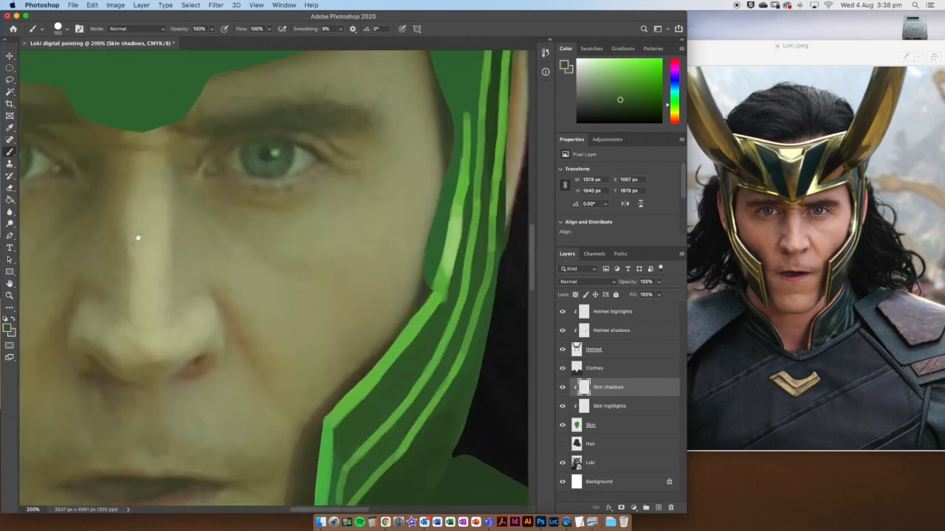
pyautogui.scroll(5, 138, 237)
pyautogui.hscroll(8, 138, 237)
pyautogui.moveTo(249, 110)
pyautogui.mouseDown()
pyautogui.moveTo(273, 179)
pyautogui.moveTo(284, 269)
pyautogui.mouseUp()
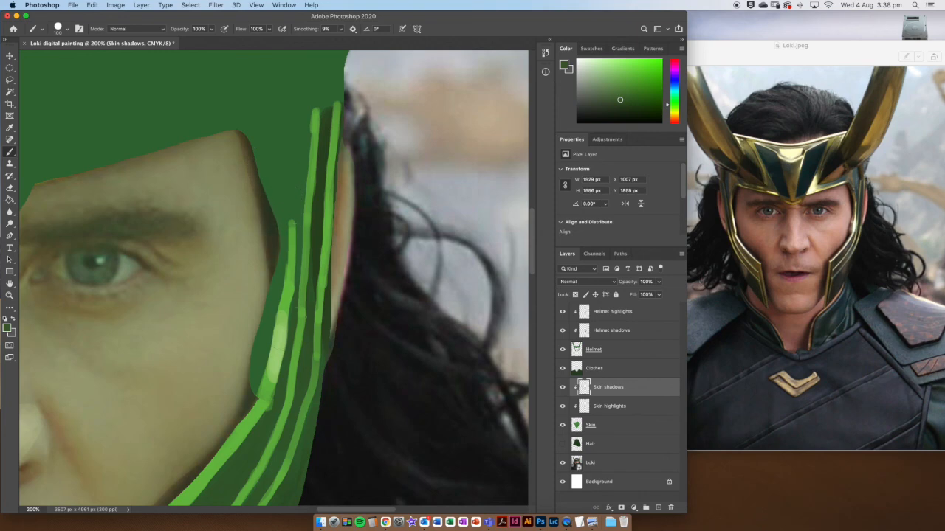
# - Build up the dark shadow down the side of the neck below the ridged cheek guard to the collar
pyautogui.scroll(-8, 284, 269)
pyautogui.hscroll(-4, 284, 270)
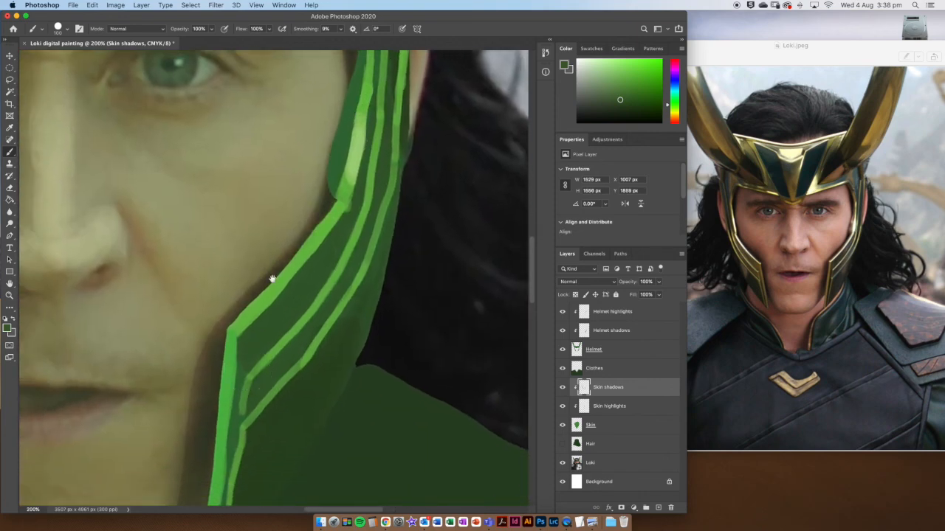
pyautogui.hscroll(-8, 272, 279)
pyautogui.scroll(-10, 396, 175)
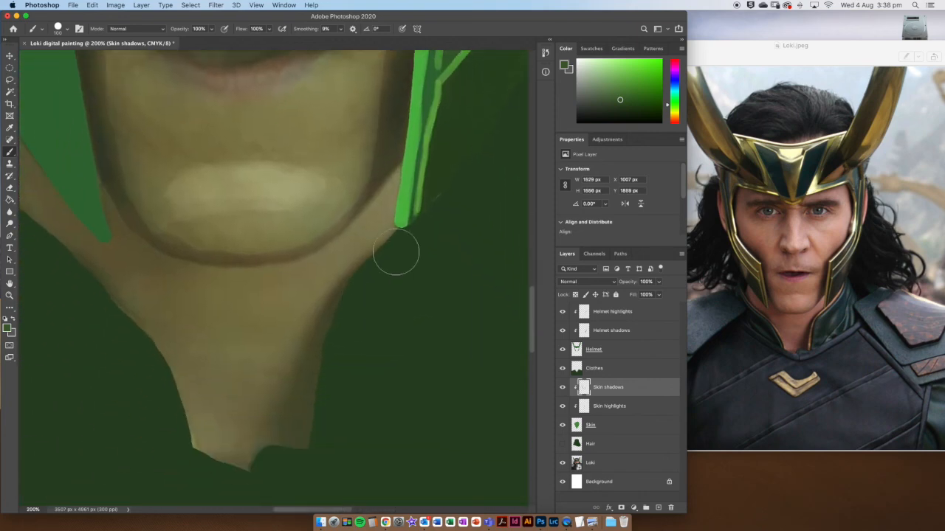
pyautogui.moveTo(383, 264)
pyautogui.mouseDown()
pyautogui.moveTo(315, 377)
pyautogui.moveTo(288, 457)
pyautogui.mouseUp()
pyautogui.moveTo(386, 269)
pyautogui.mouseDown()
pyautogui.moveTo(315, 376)
pyautogui.moveTo(301, 440)
pyautogui.mouseUp()
pyautogui.moveTo(401, 247)
pyautogui.mouseDown()
pyautogui.moveTo(315, 343)
pyautogui.moveTo(269, 457)
pyautogui.moveTo(228, 496)
pyautogui.mouseUp()
# - Shade the opposite side of the neck along the collar below the plain cheek guard
pyautogui.scroll(8, 313, 400)
pyautogui.hscroll(-10, 312, 401)
pyautogui.moveTo(138, 203)
pyautogui.mouseDown()
pyautogui.moveTo(136, 253)
pyautogui.moveTo(165, 331)
pyautogui.mouseUp()
pyautogui.moveTo(137, 205)
pyautogui.mouseDown()
pyautogui.moveTo(167, 368)
pyautogui.moveTo(160, 283)
pyautogui.mouseUp()
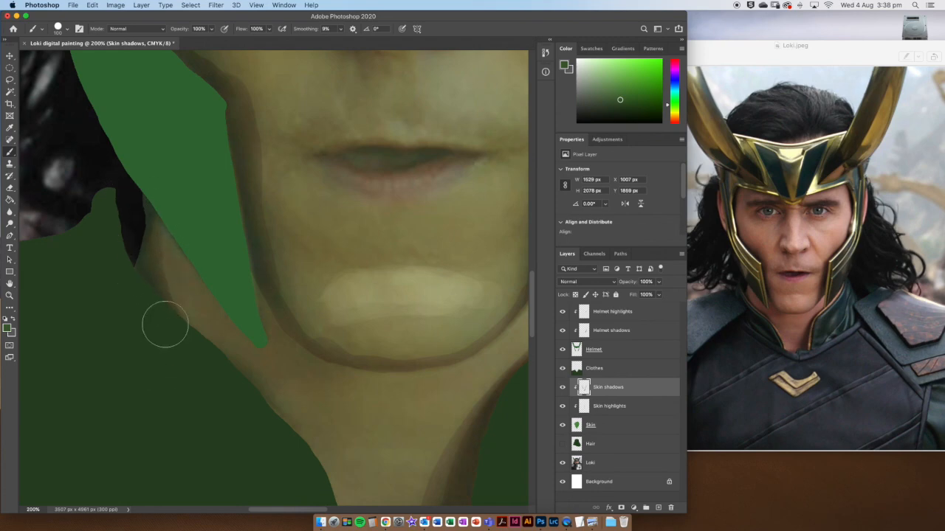
pyautogui.scroll(-5, 204, 359)
pyautogui.hscroll(6, 204, 358)
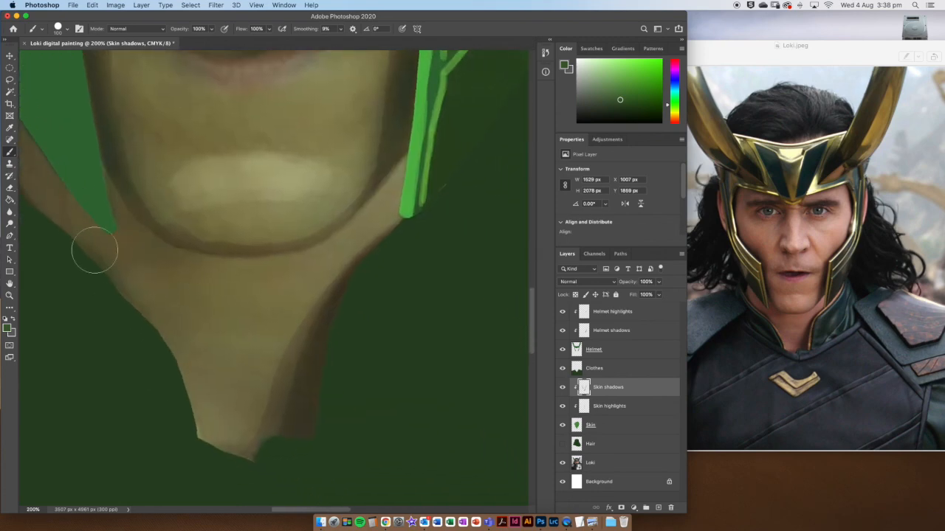
# - Restore the Skin layer's opacity to 100% and view the whole portrait
pyautogui.click(642, 423)
pyautogui.moveTo(659, 282); pyautogui.dragTo(680, 284)
pyautogui.press('super+0')
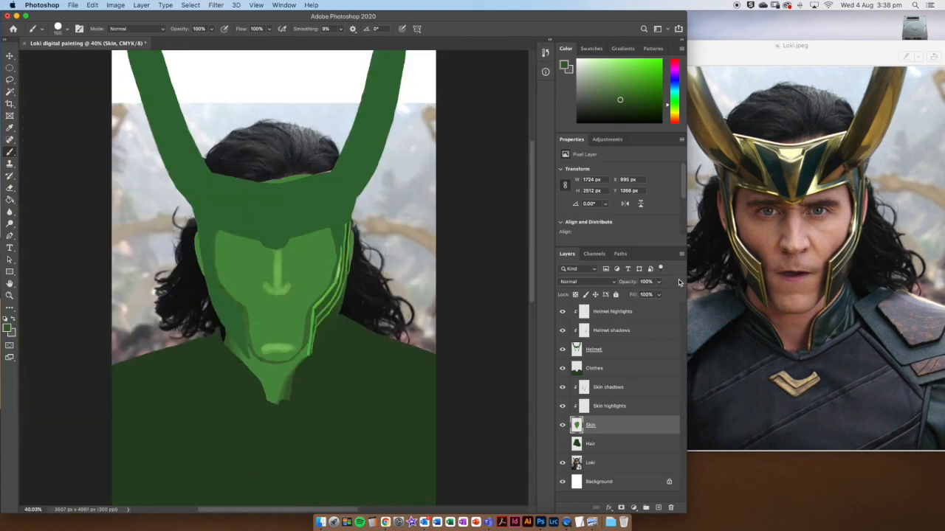
# - On Skin shadows, darken the upper part of the crease beside the nostril on the ridged cheek guard side
pyautogui.press('super+plus')
pyautogui.press('super+plus')
pyautogui.press('super+plus')
pyautogui.scroll(-2, 273, 278)
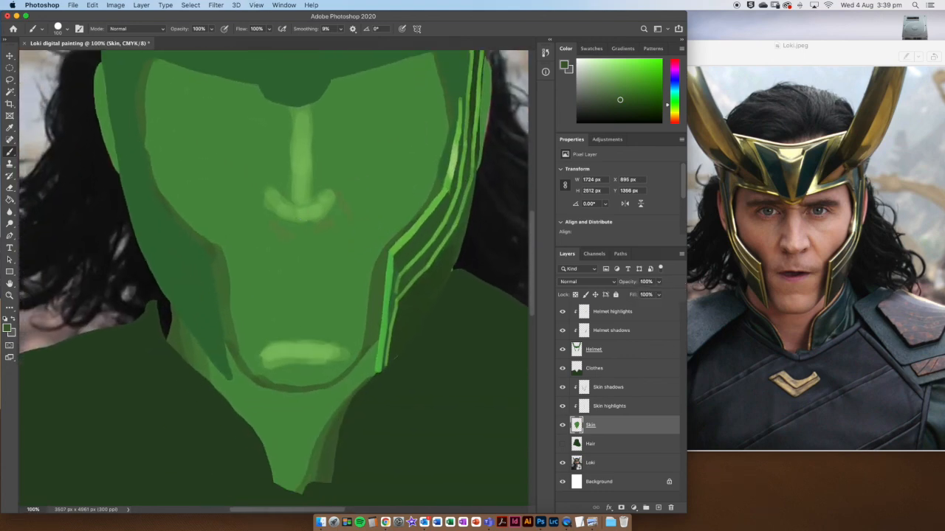
pyautogui.press('super+plus')
pyautogui.moveTo(297, 216); pyautogui.dragTo(232, 357)
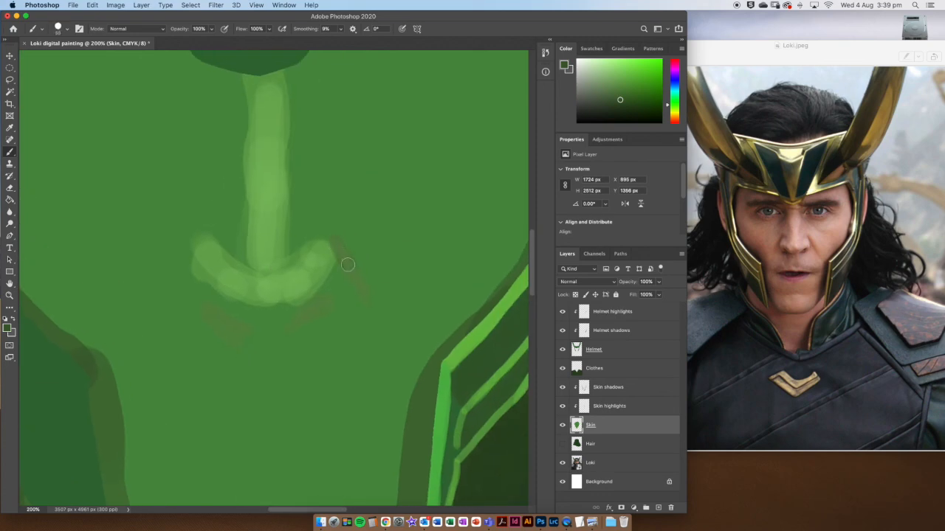
pyautogui.click(584, 387)
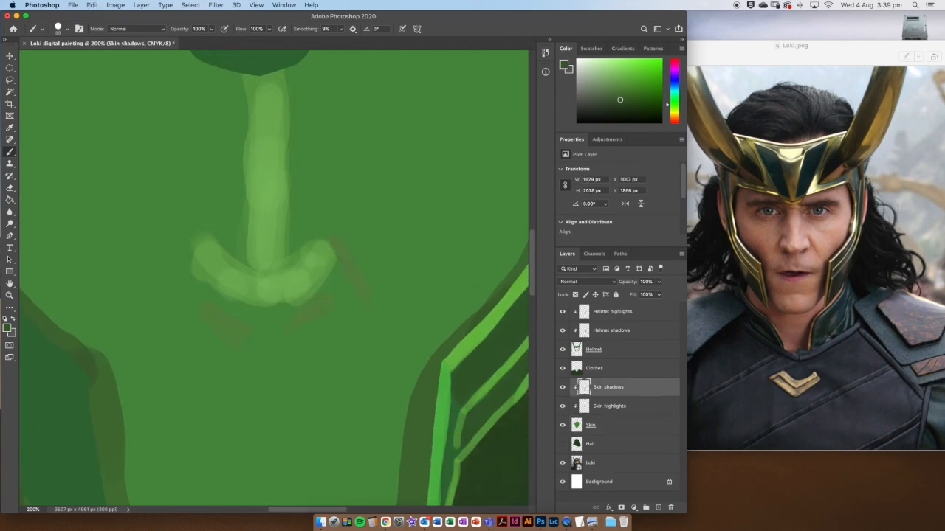
pyautogui.moveTo(333, 238); pyautogui.dragTo(354, 268)
# - On Skin shadows, paint a thin darker line down the nostril crease on the ridged cheek guard side
pyautogui.press('super+equal')
pyautogui.press('super+equal')
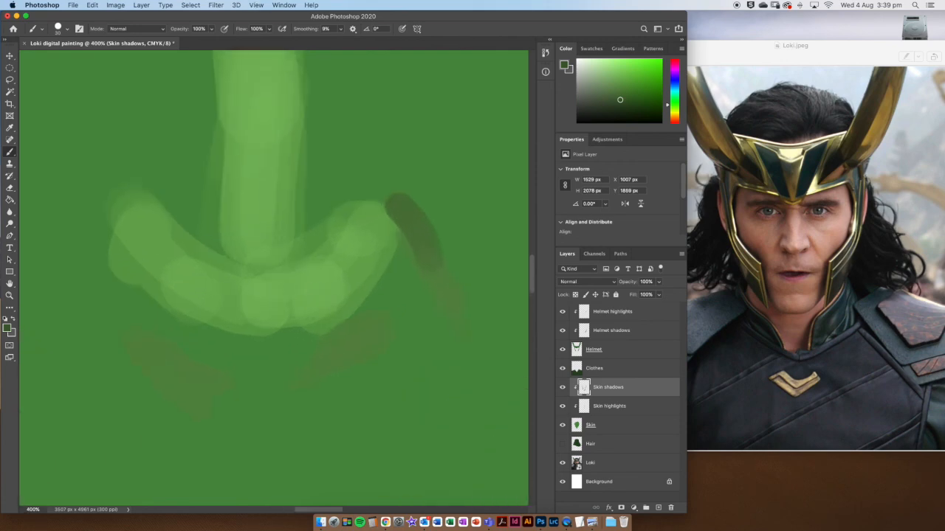
pyautogui.moveTo(390, 215)
pyautogui.mouseDown()
pyautogui.moveTo(444, 287)
pyautogui.moveTo(458, 312)
pyautogui.mouseUp()
pyautogui.press('super+z')
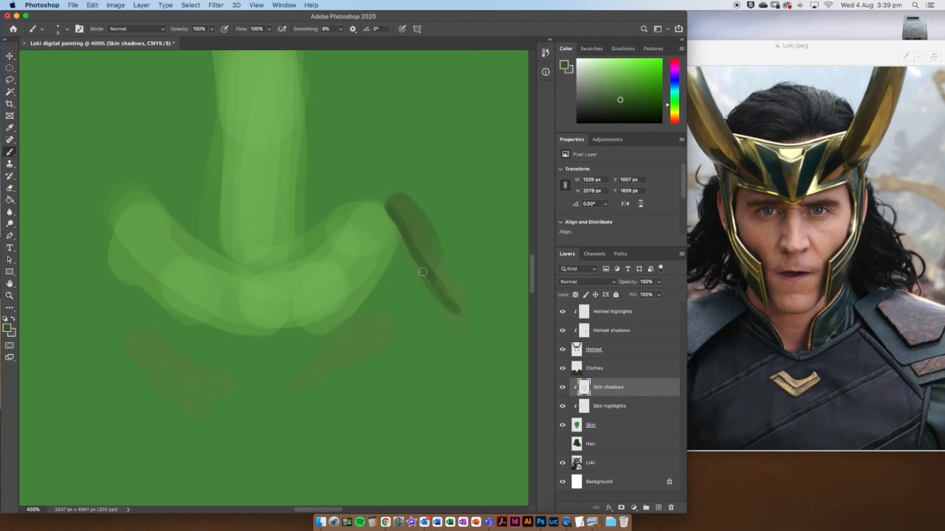
pyautogui.press('e')
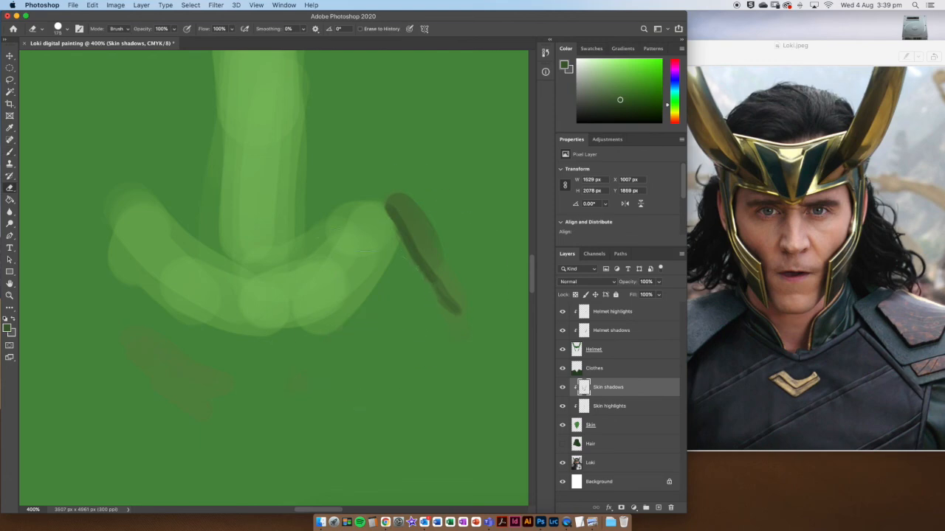
pyautogui.press('b')
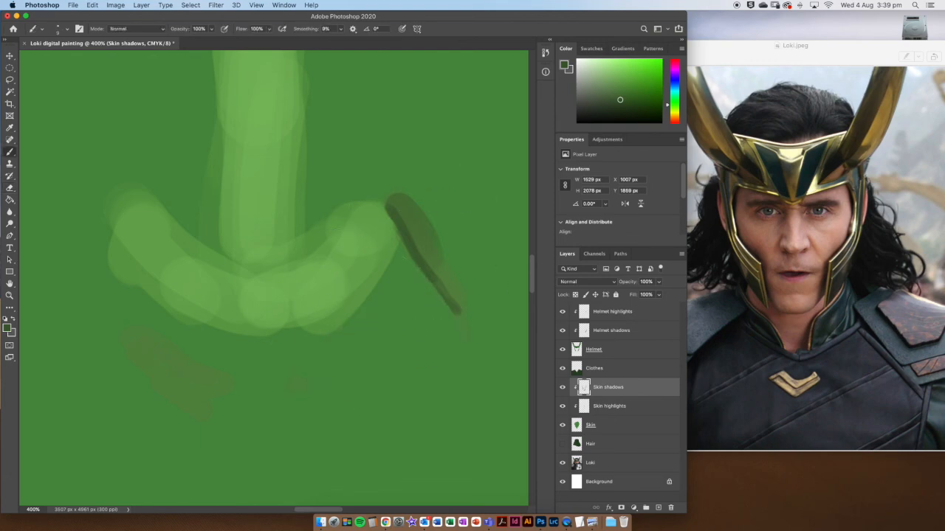
pyautogui.press('super+z')
pyautogui.press('super+z')
pyautogui.press('super+z')
# - Clean up the edge of the dark nostril crease nearest the nose with a small eraser
pyautogui.press('e')
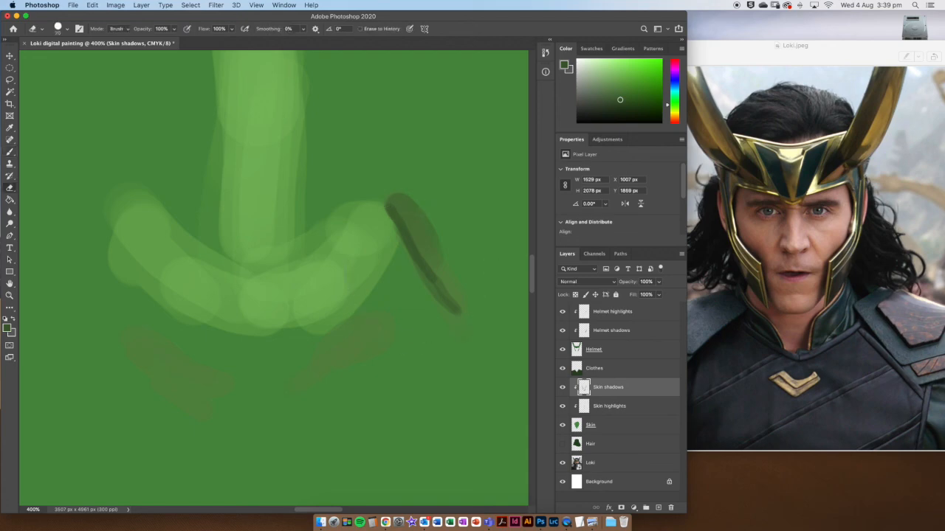
pyautogui.moveTo(392, 223); pyautogui.dragTo(446, 308)
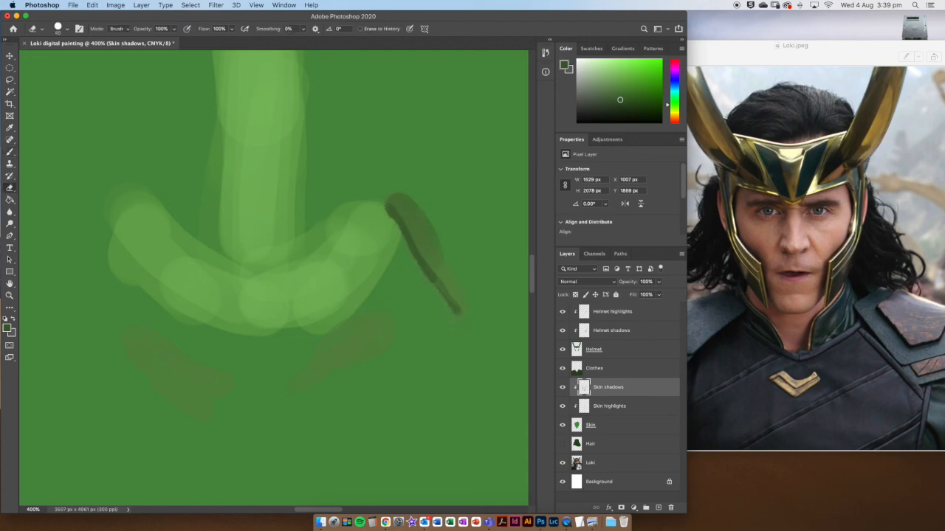
# - Paint small dark nostril shapes inside the two faint shadow patches beneath the nose tip highlight
pyautogui.press('b')
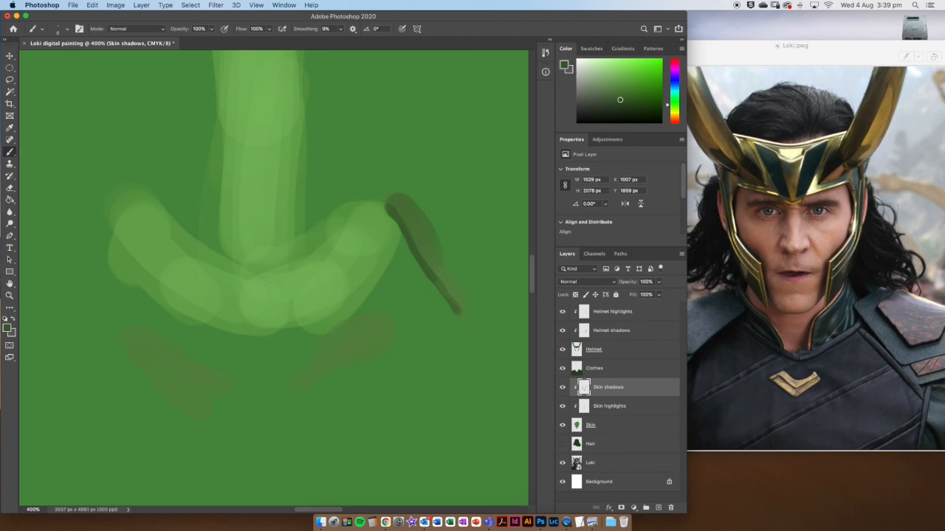
pyautogui.moveTo(308, 369)
pyautogui.mouseDown()
pyautogui.moveTo(378, 331)
pyautogui.moveTo(377, 340)
pyautogui.moveTo(341, 346)
pyautogui.mouseUp()
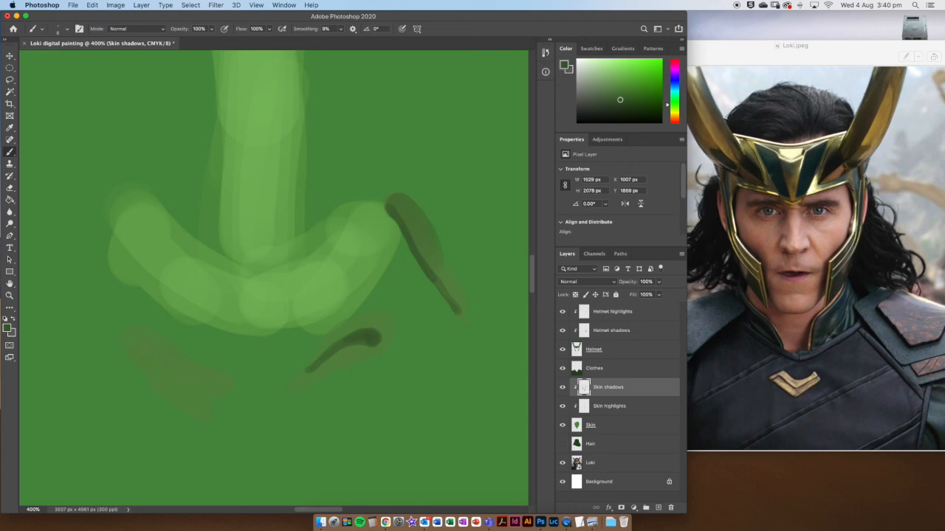
pyautogui.moveTo(142, 328)
pyautogui.mouseDown()
pyautogui.moveTo(166, 360)
pyautogui.moveTo(152, 338)
pyautogui.mouseUp()
pyautogui.moveTo(161, 350)
pyautogui.mouseDown()
pyautogui.moveTo(180, 371)
pyautogui.moveTo(159, 344)
pyautogui.mouseUp()
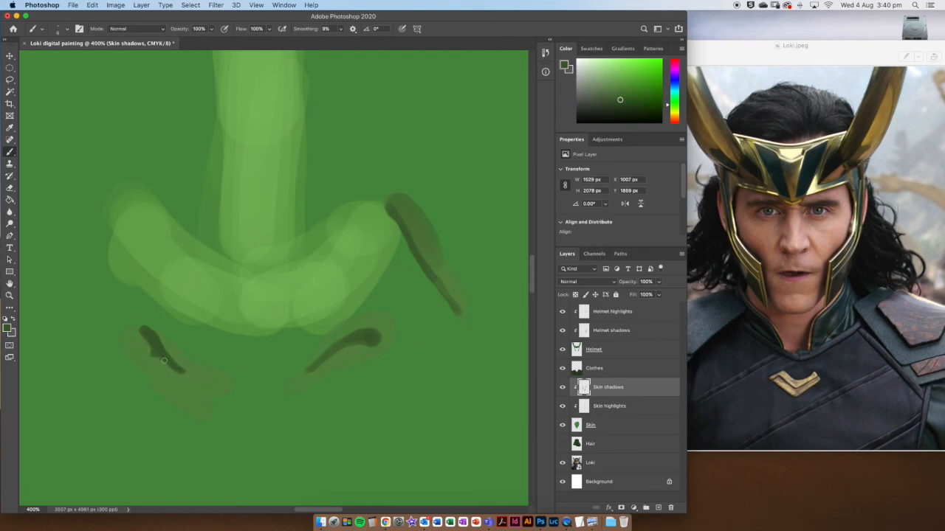
pyautogui.scroll(-2, 217, 300)
pyautogui.hscroll(-1, 217, 299)
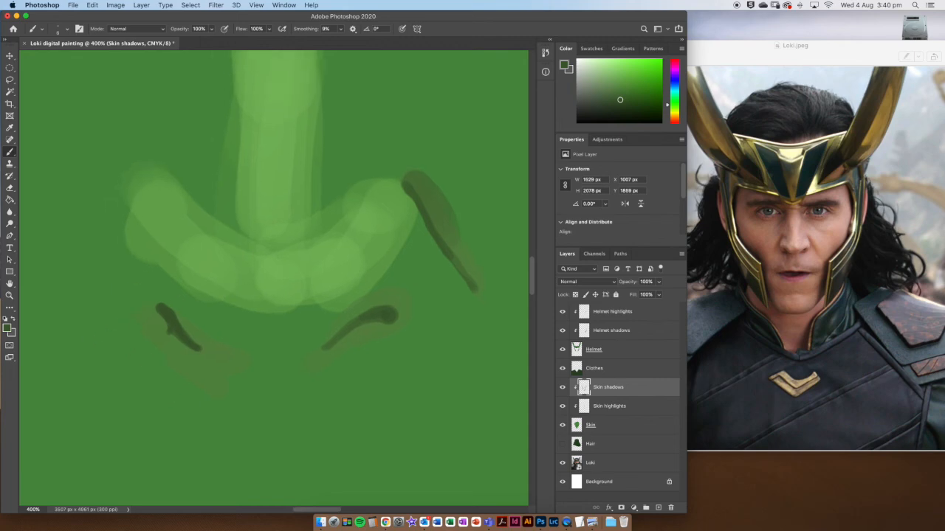
pyautogui.scroll(5, 273, 244)
pyautogui.hscroll(3, 273, 244)
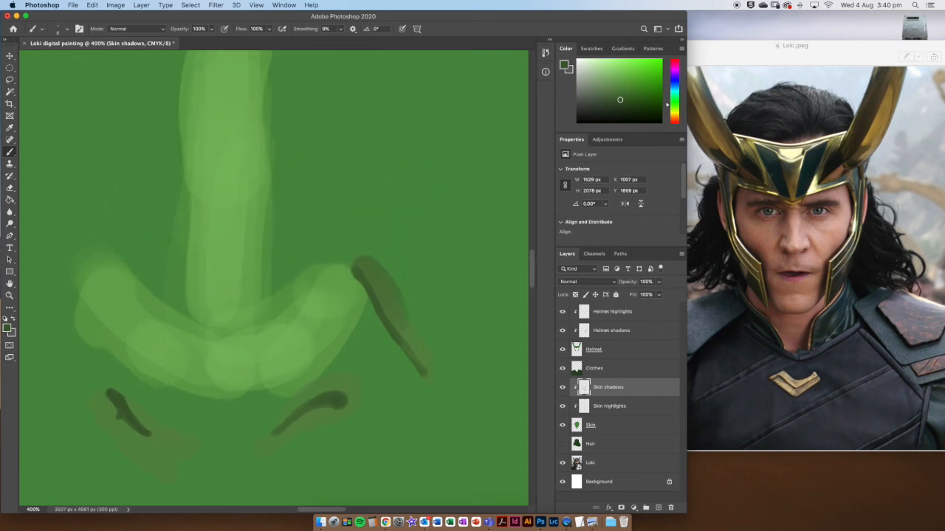